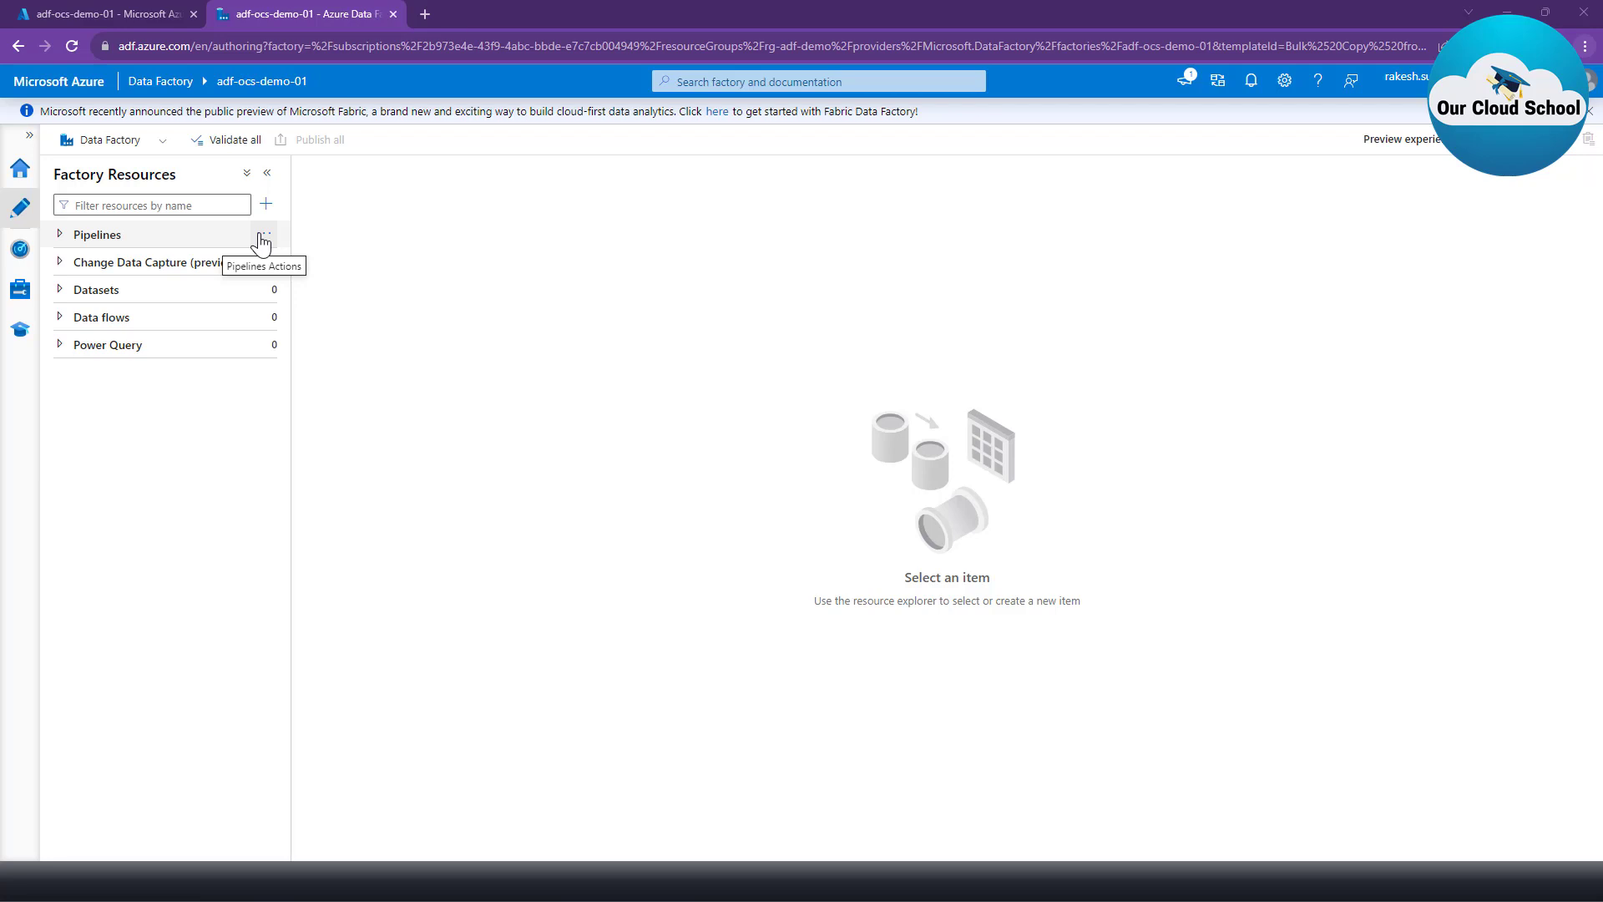
Step: Create a new pipeline with a Copy data activity on its canvas, and view the activity's source and sink settings
click(263, 237)
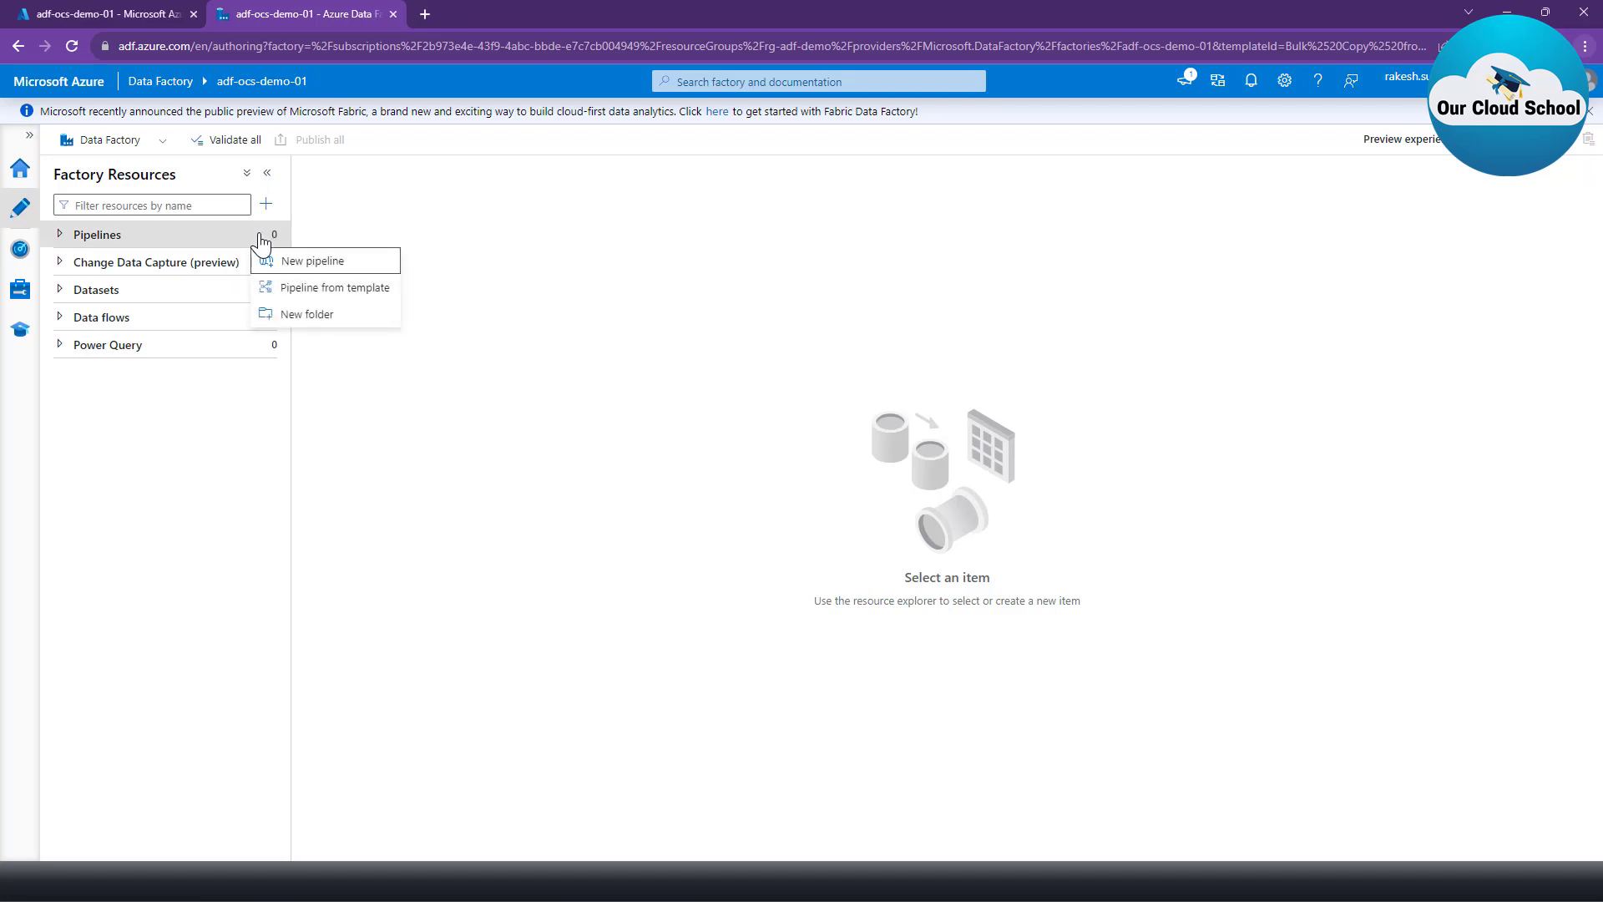
click(293, 267)
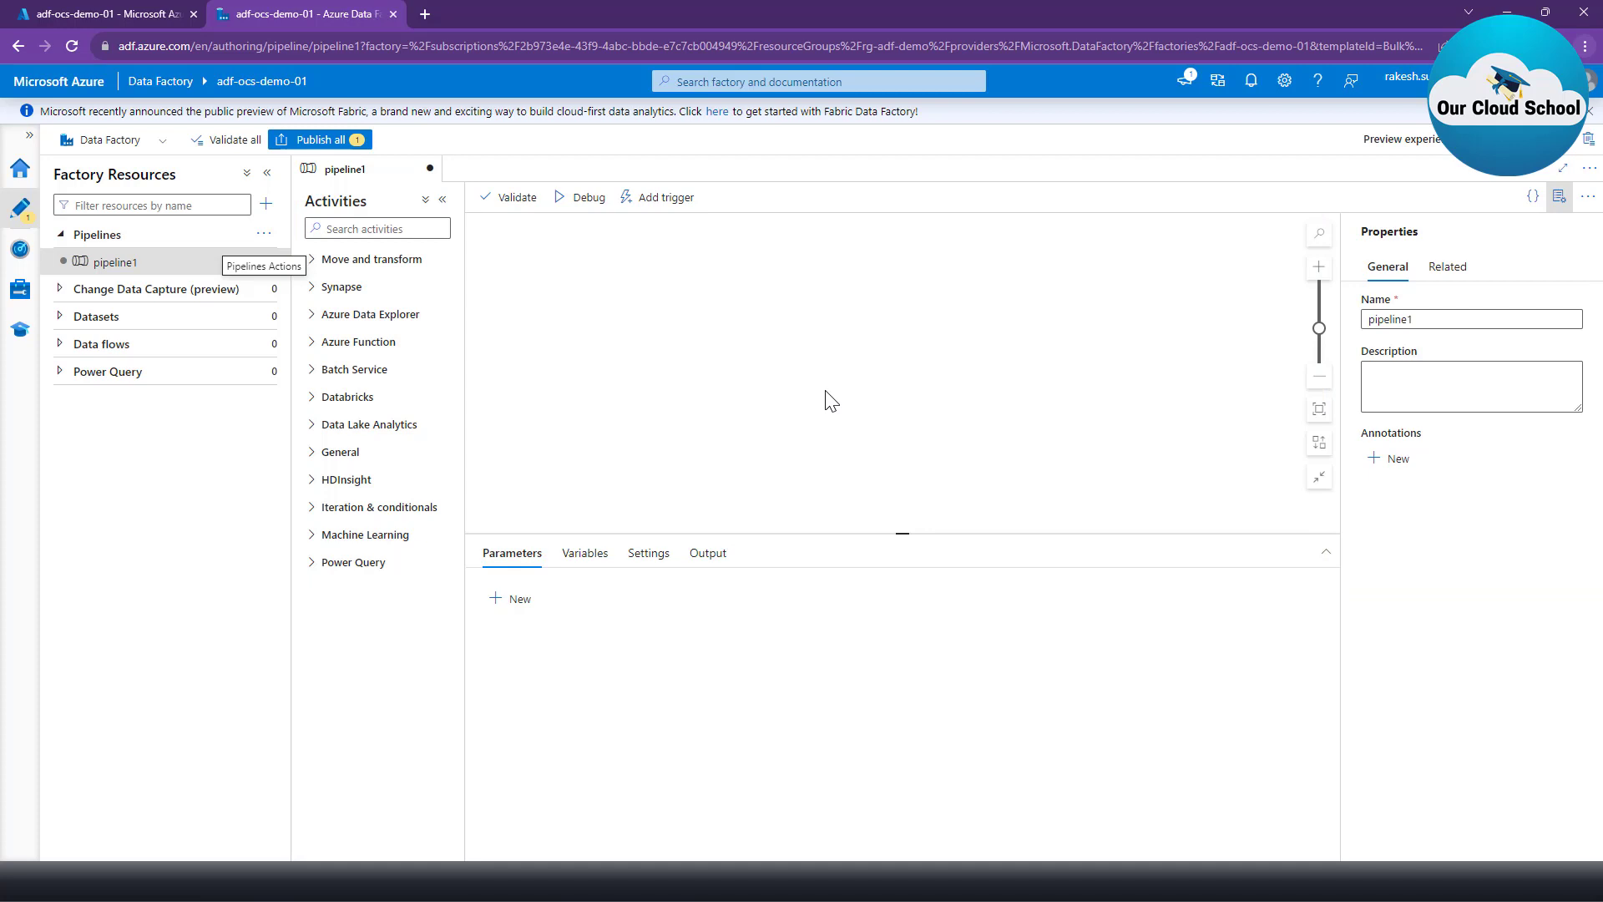
click(312, 266)
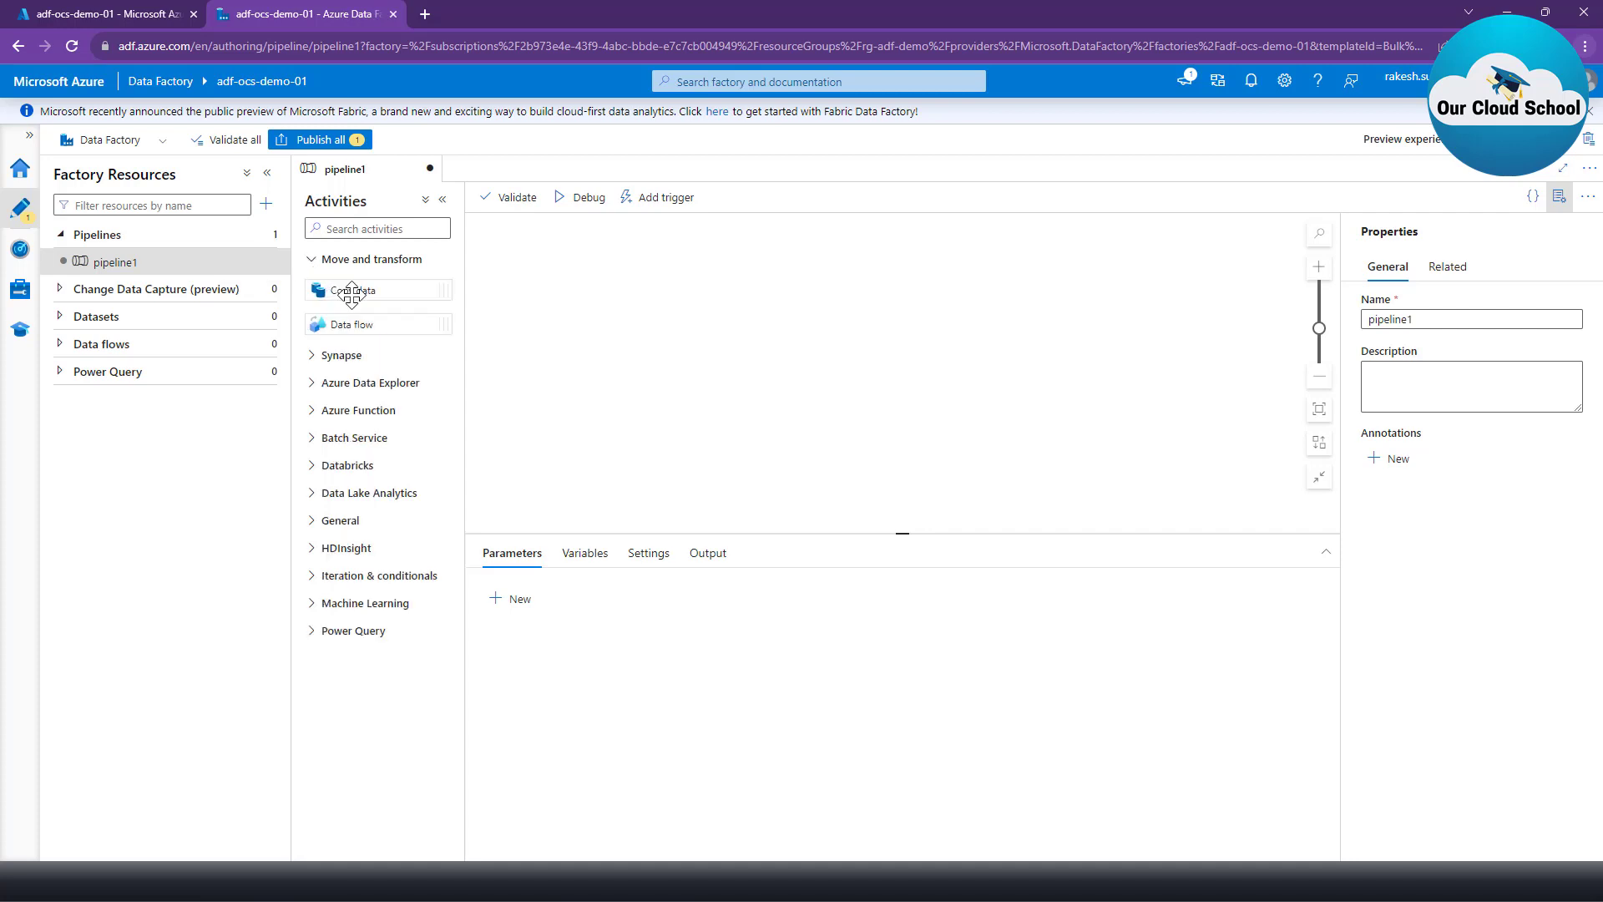
drag(351, 292, 722, 372)
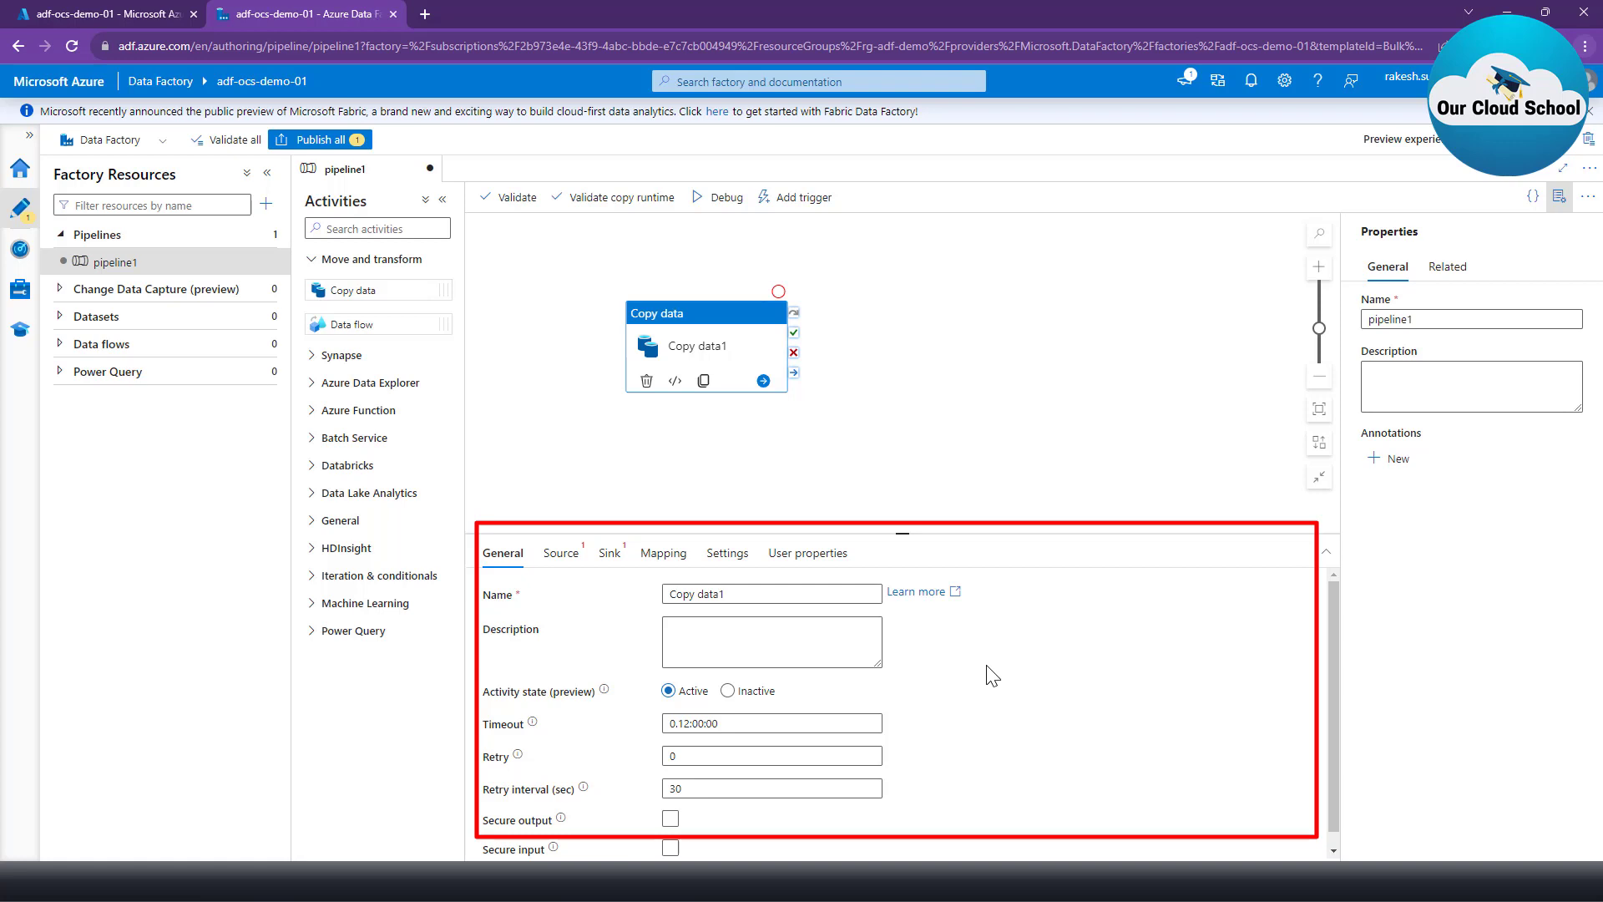
click(557, 559)
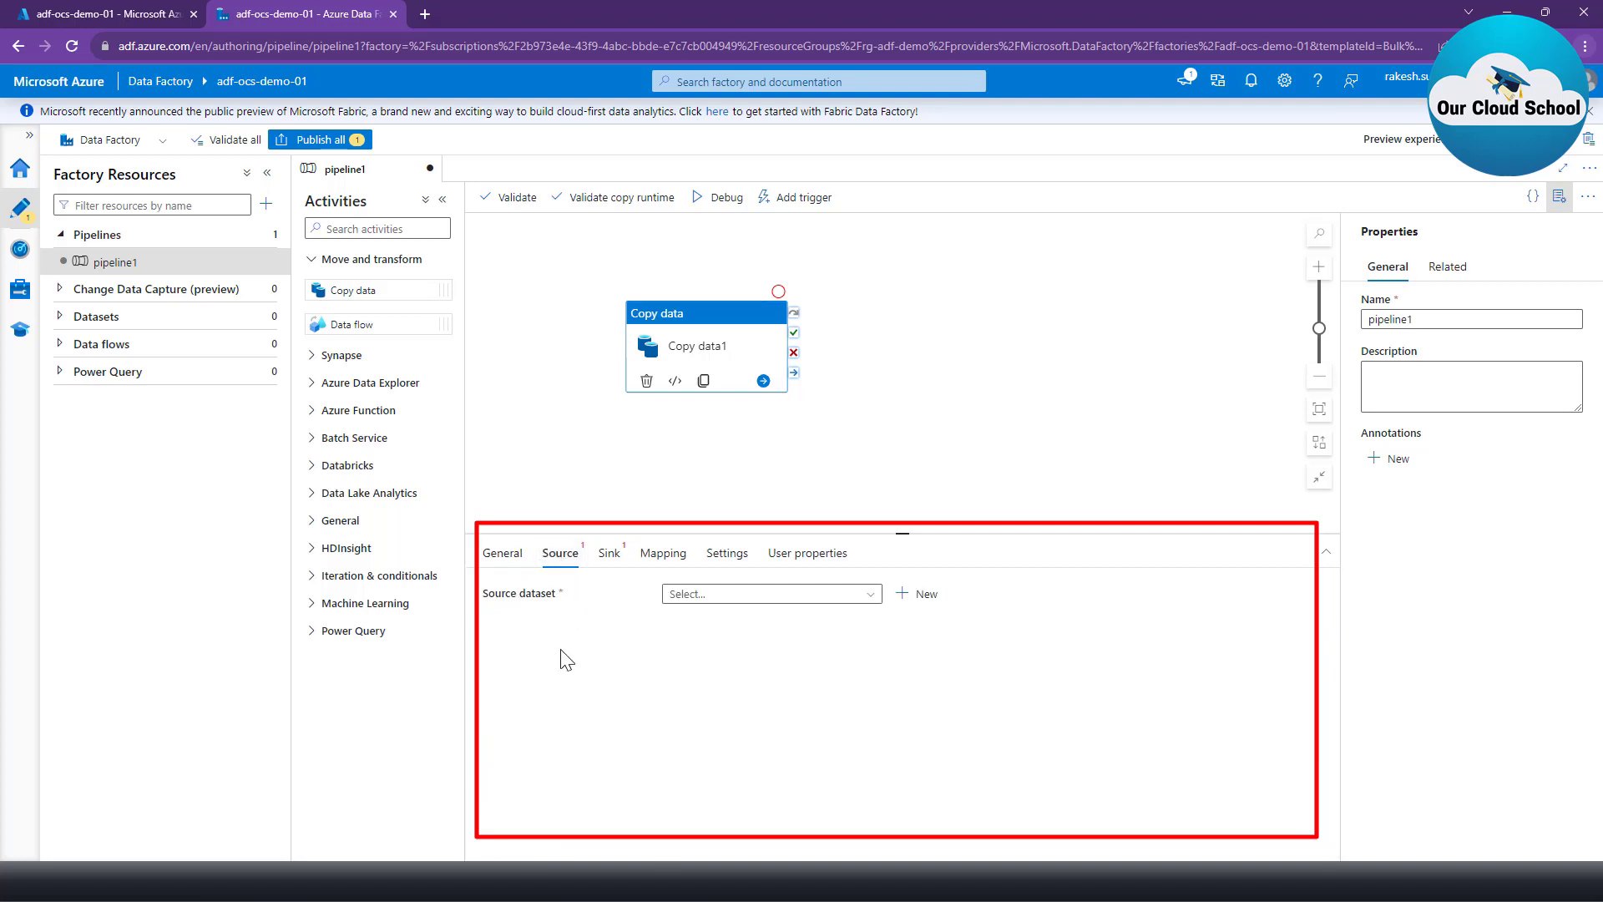
click(609, 554)
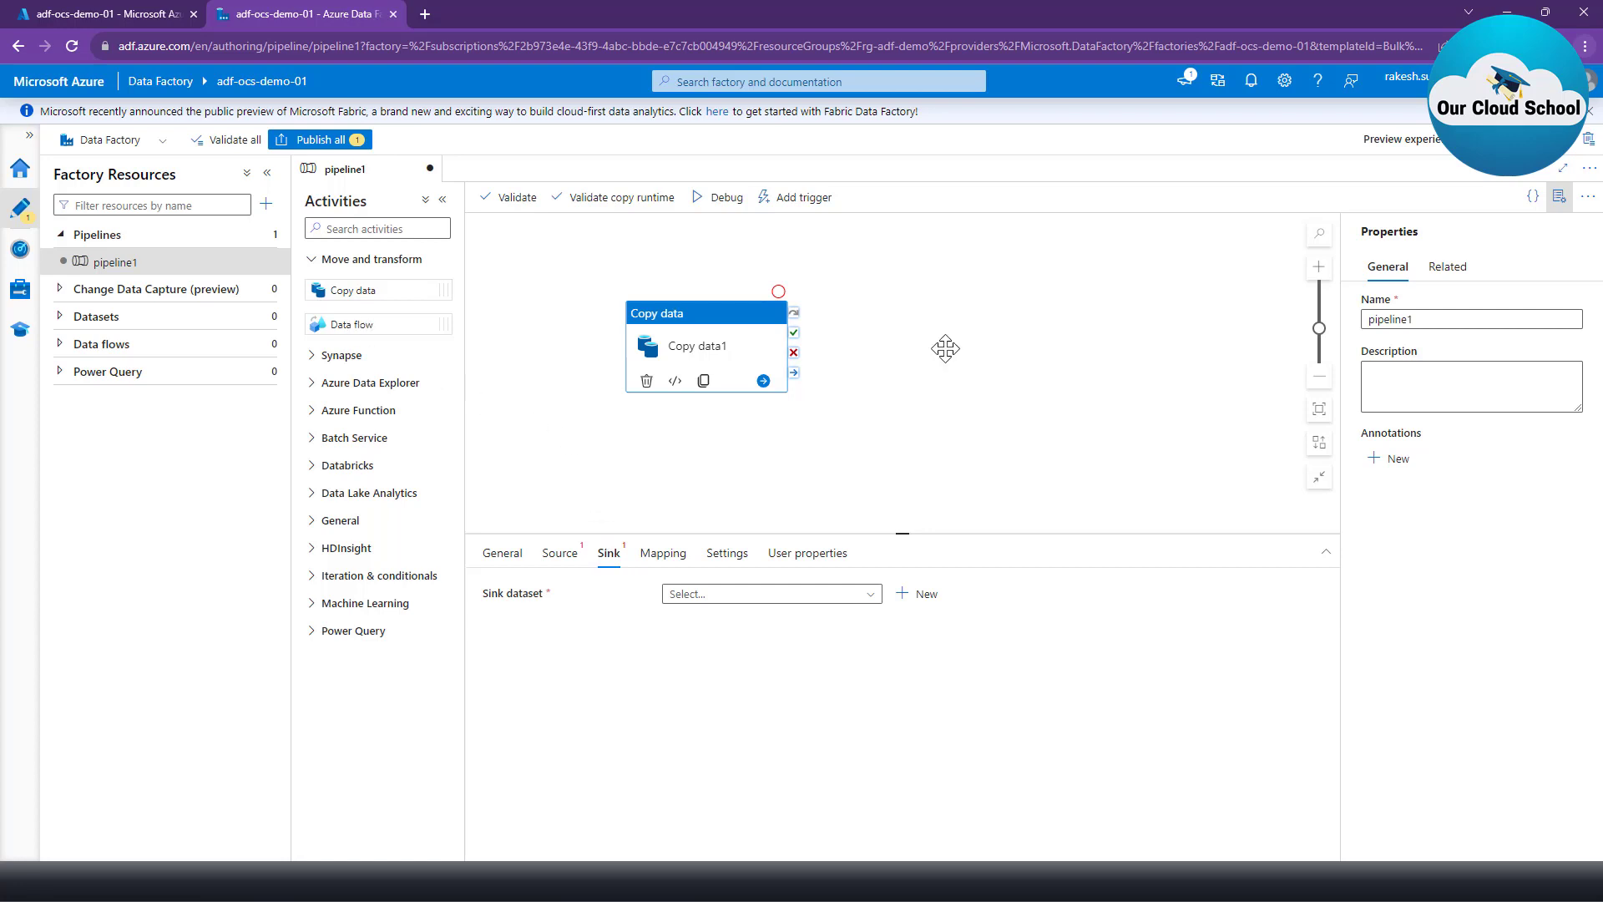
Step: Add a Data flow activity and an Azure Function activity to the pipeline canvas beside the Copy data activity
drag(945, 348, 939, 350)
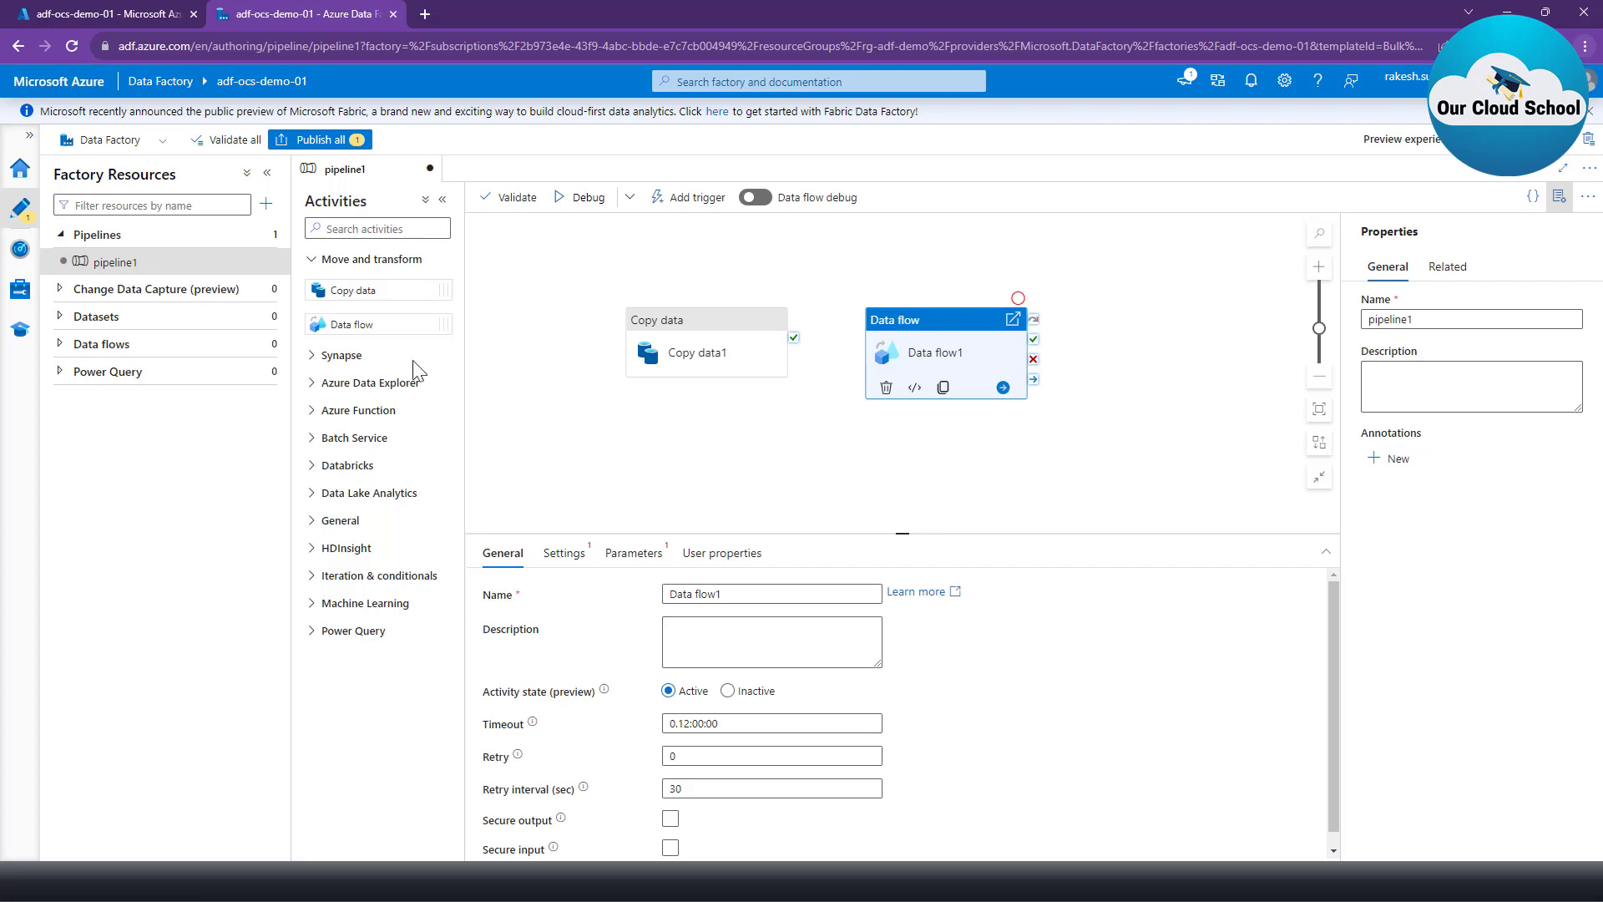
click(313, 409)
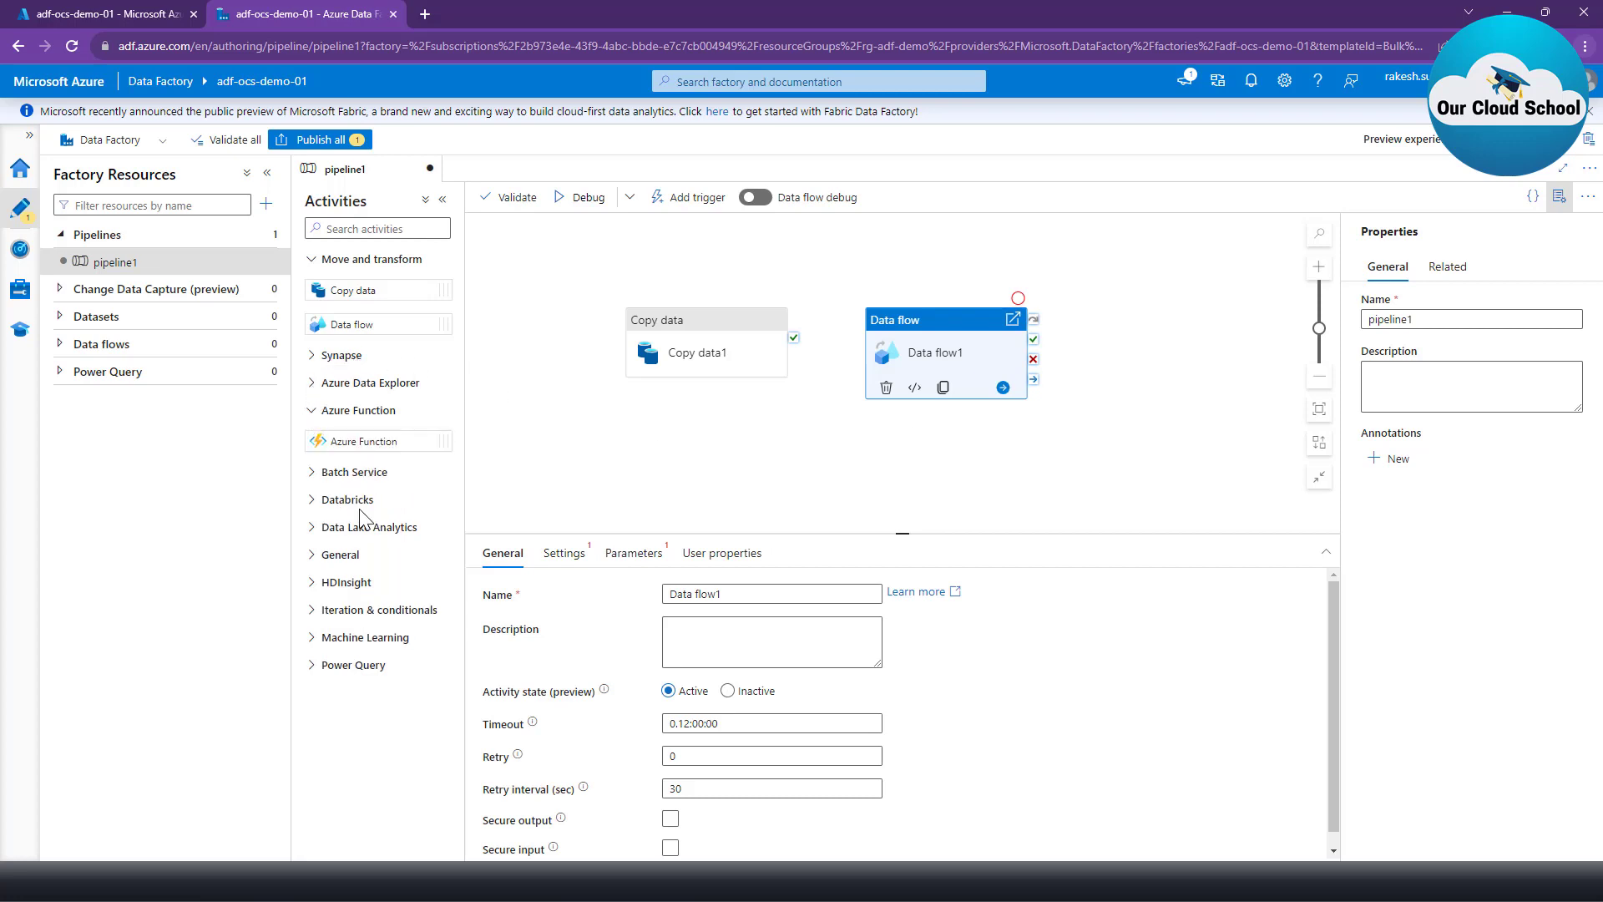
drag(364, 440, 1117, 342)
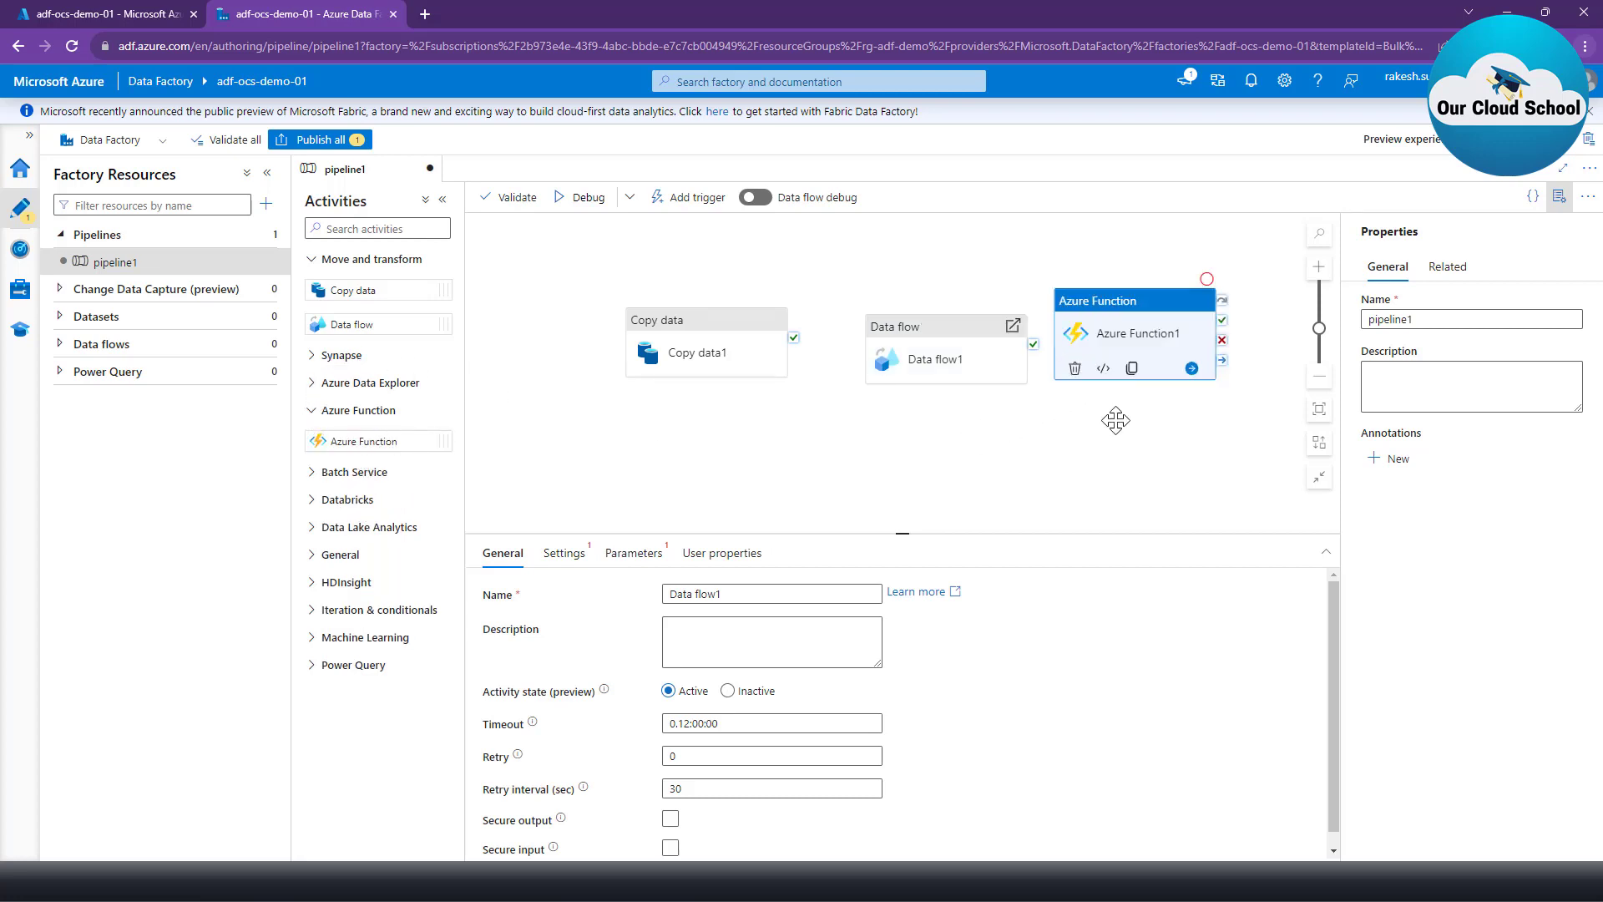
Step: Link Copy data to Data flow and Data flow to Azure Function with on-completion dependencies
mouse_move(789, 372)
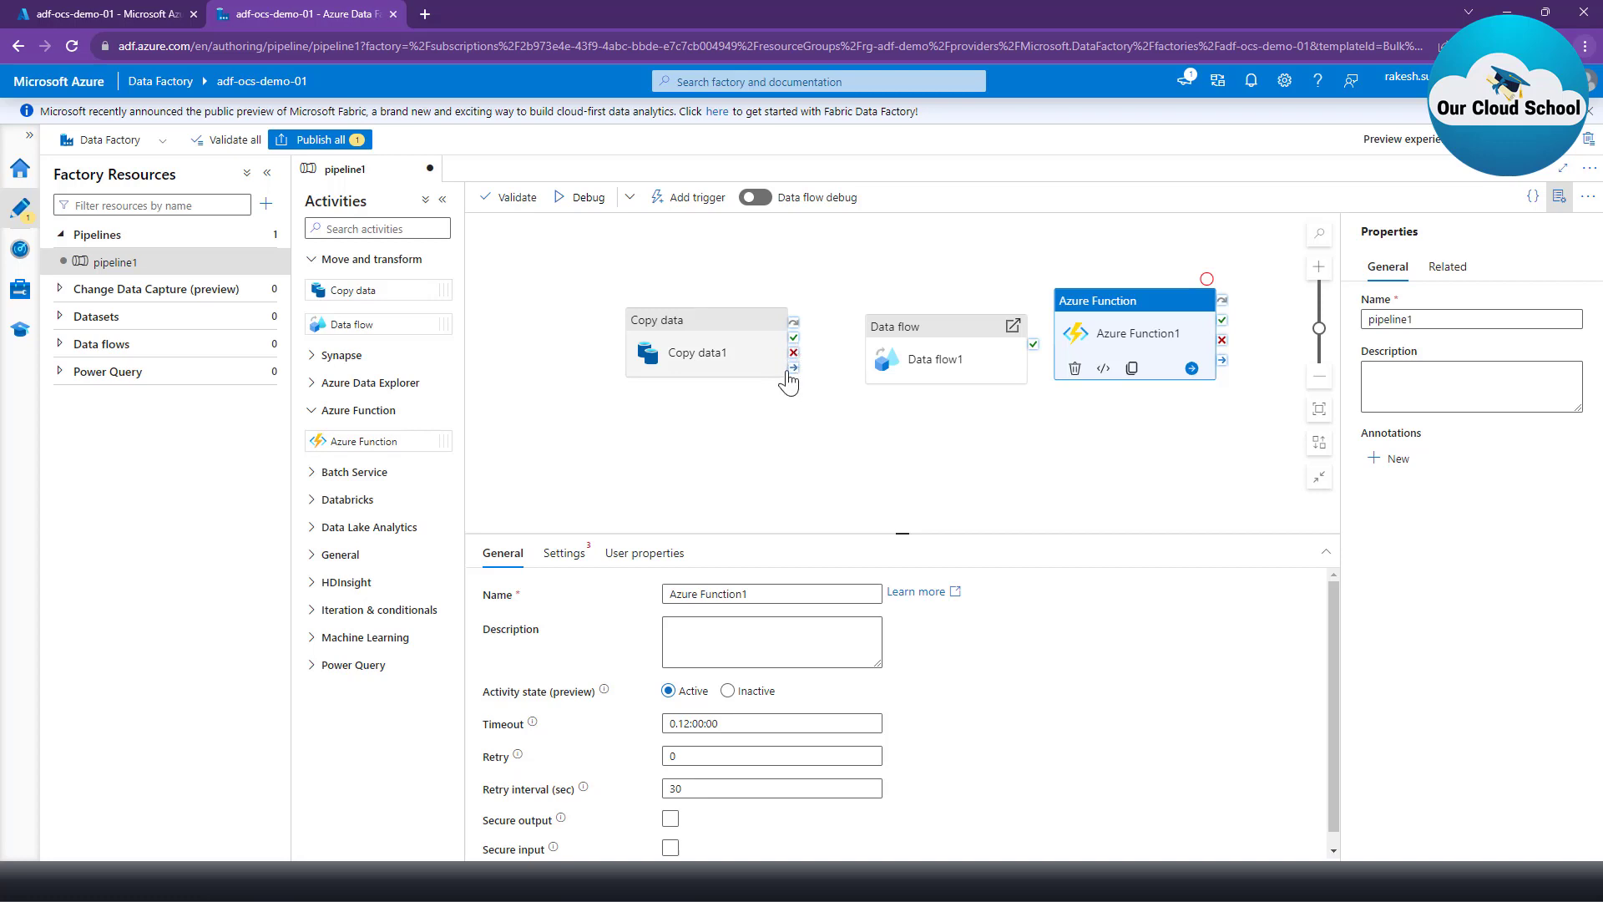
drag(793, 368, 885, 363)
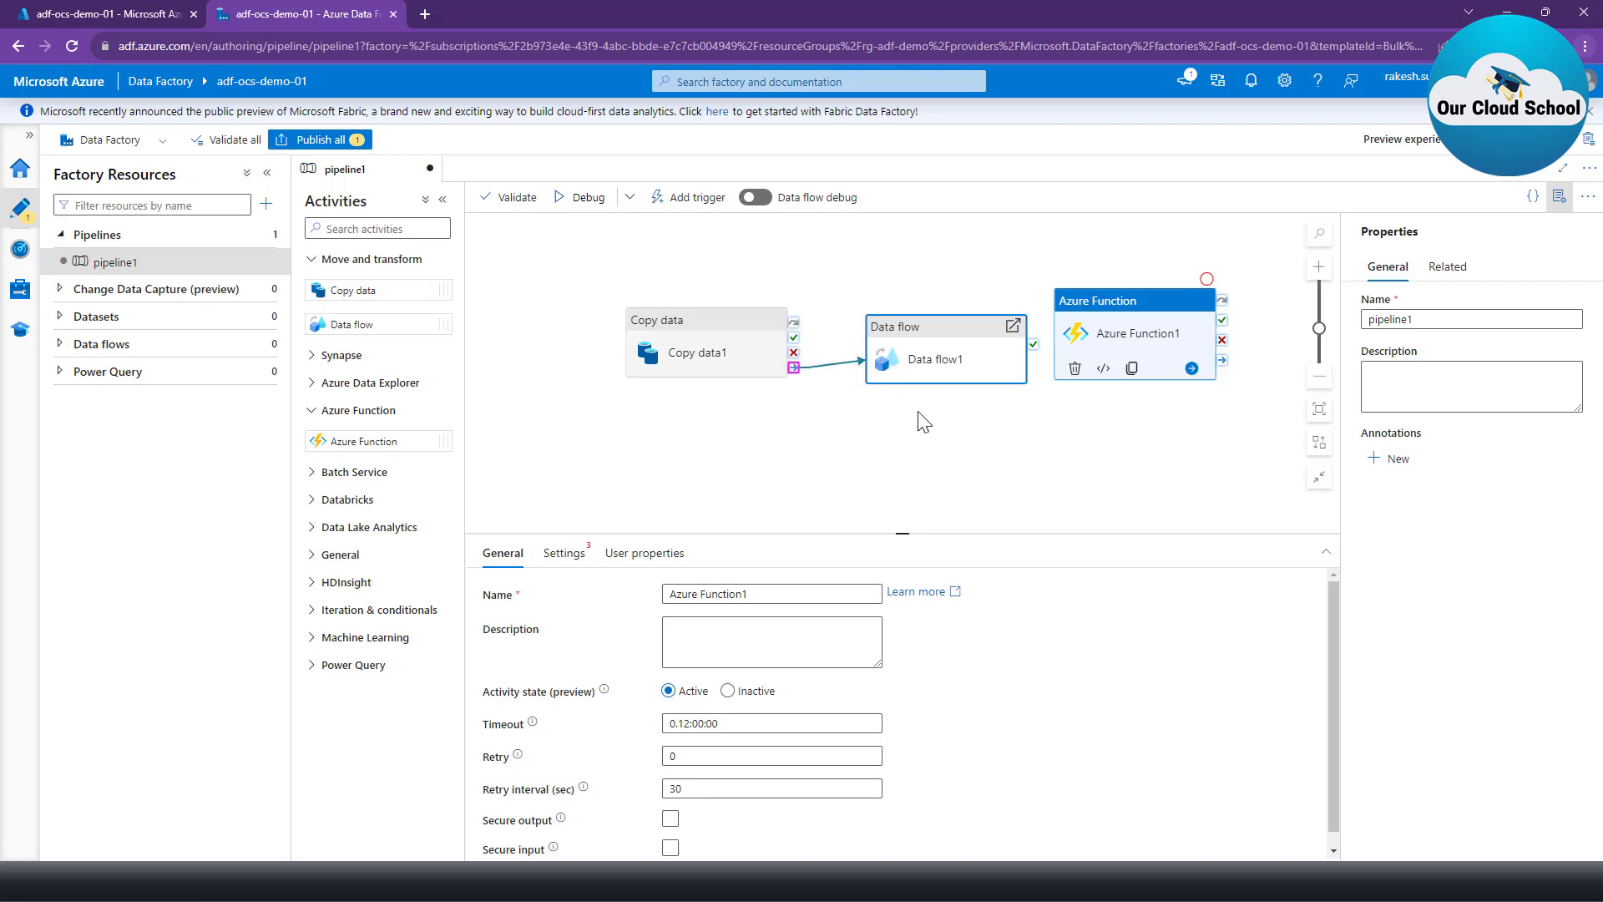
click(923, 422)
mouse_move(945, 376)
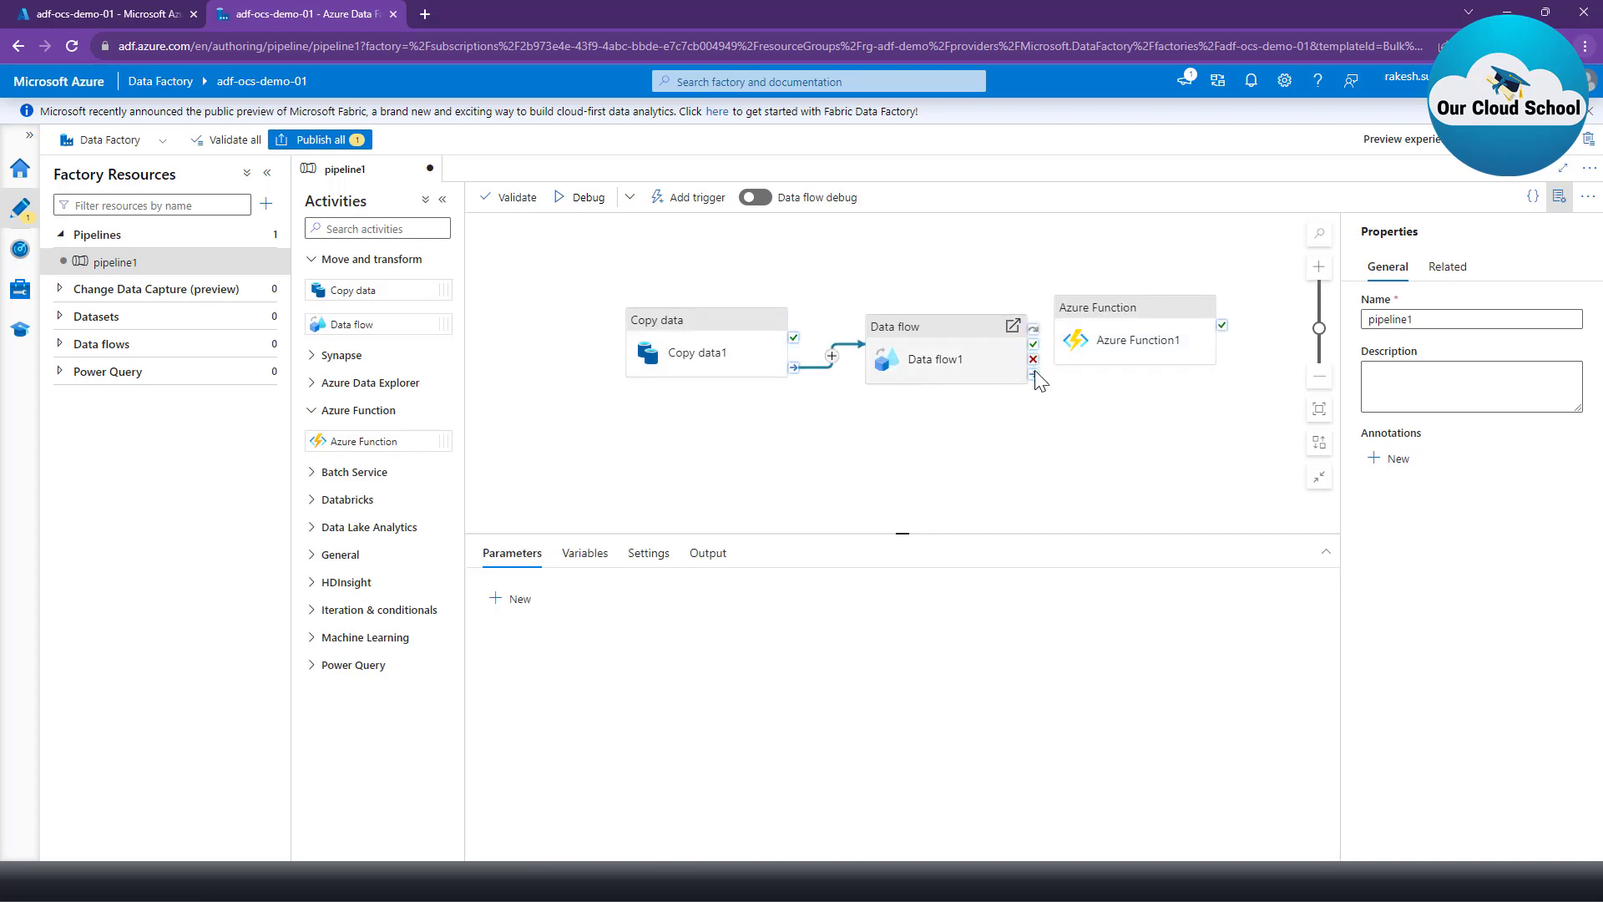
drag(1034, 375, 1055, 338)
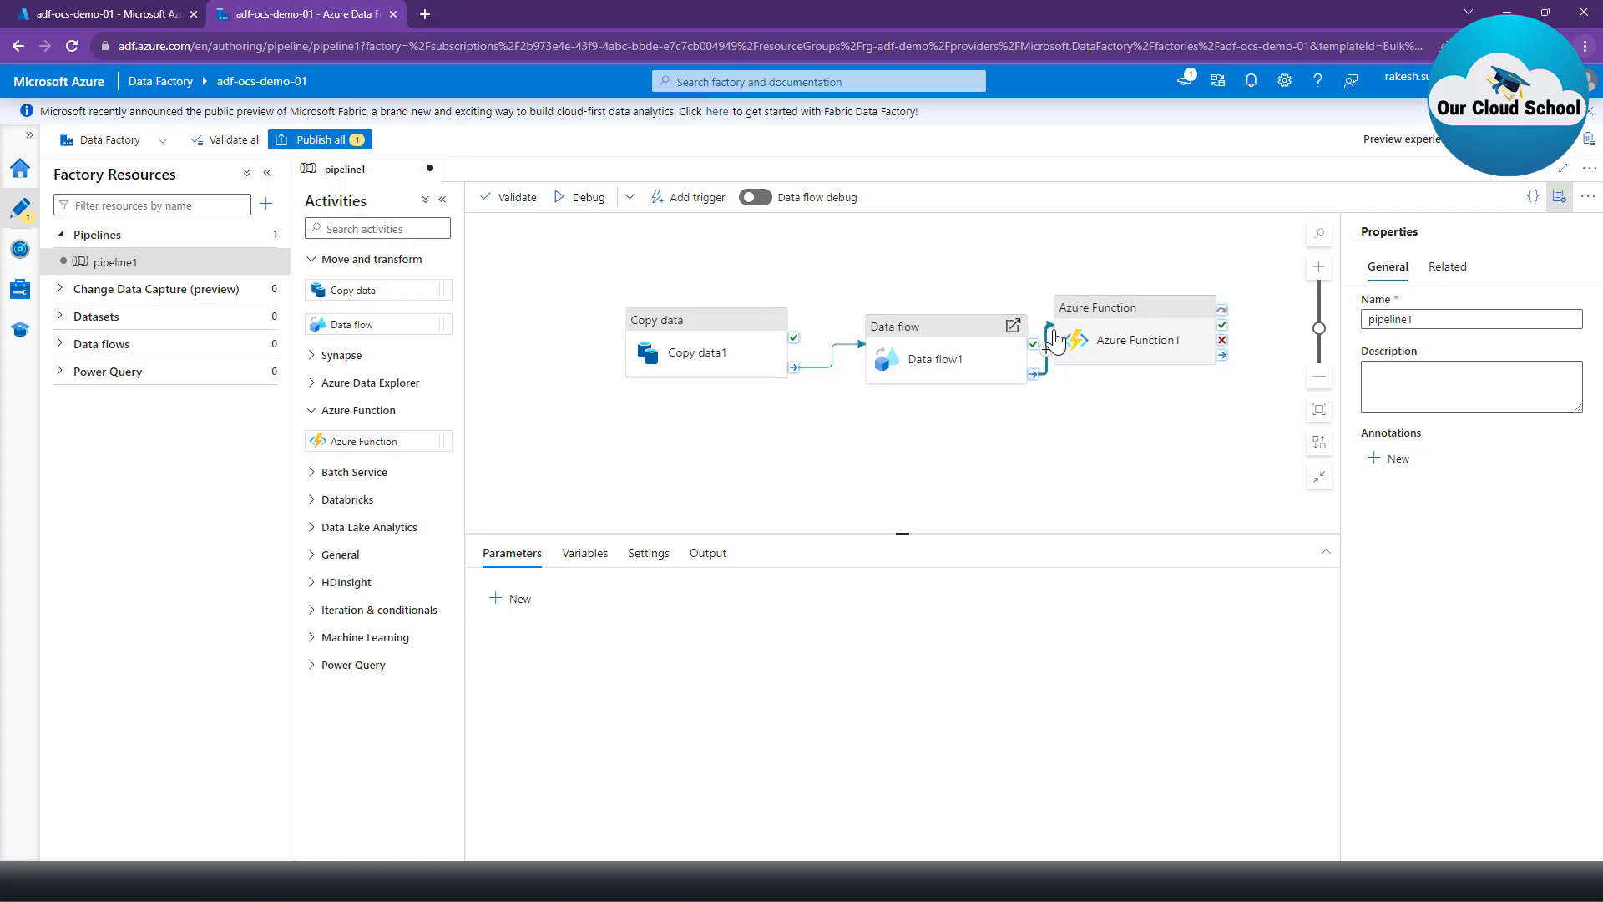
Step: Rearrange the Copy data and Data flow activities on the canvas with more space between them, and show each one's settings
mouse_move(894, 355)
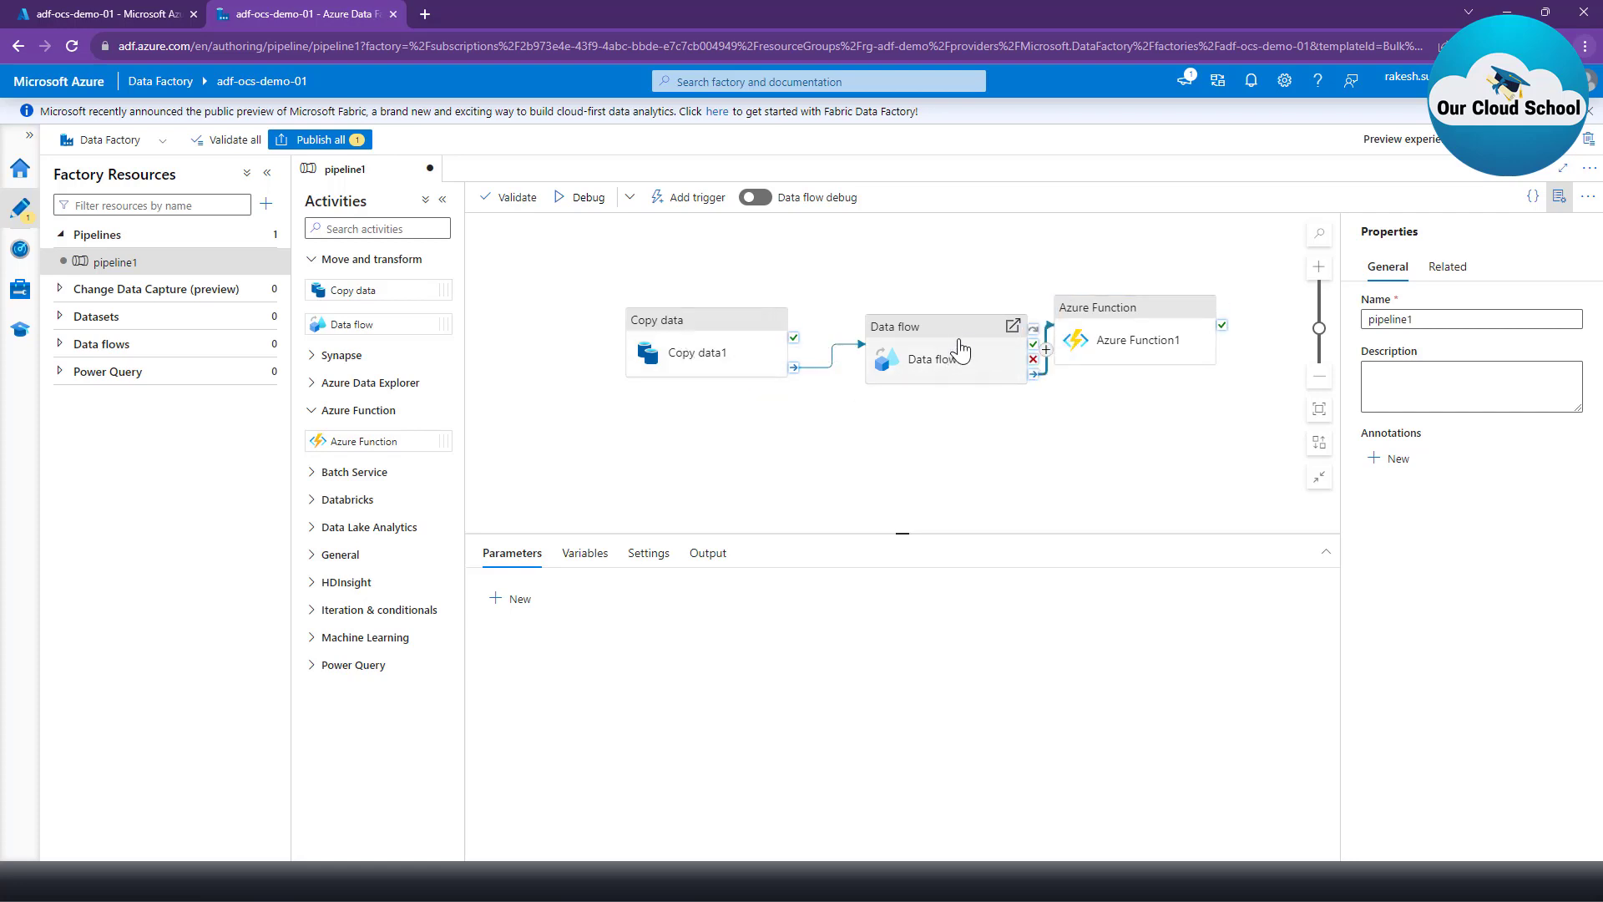
drag(961, 349, 890, 441)
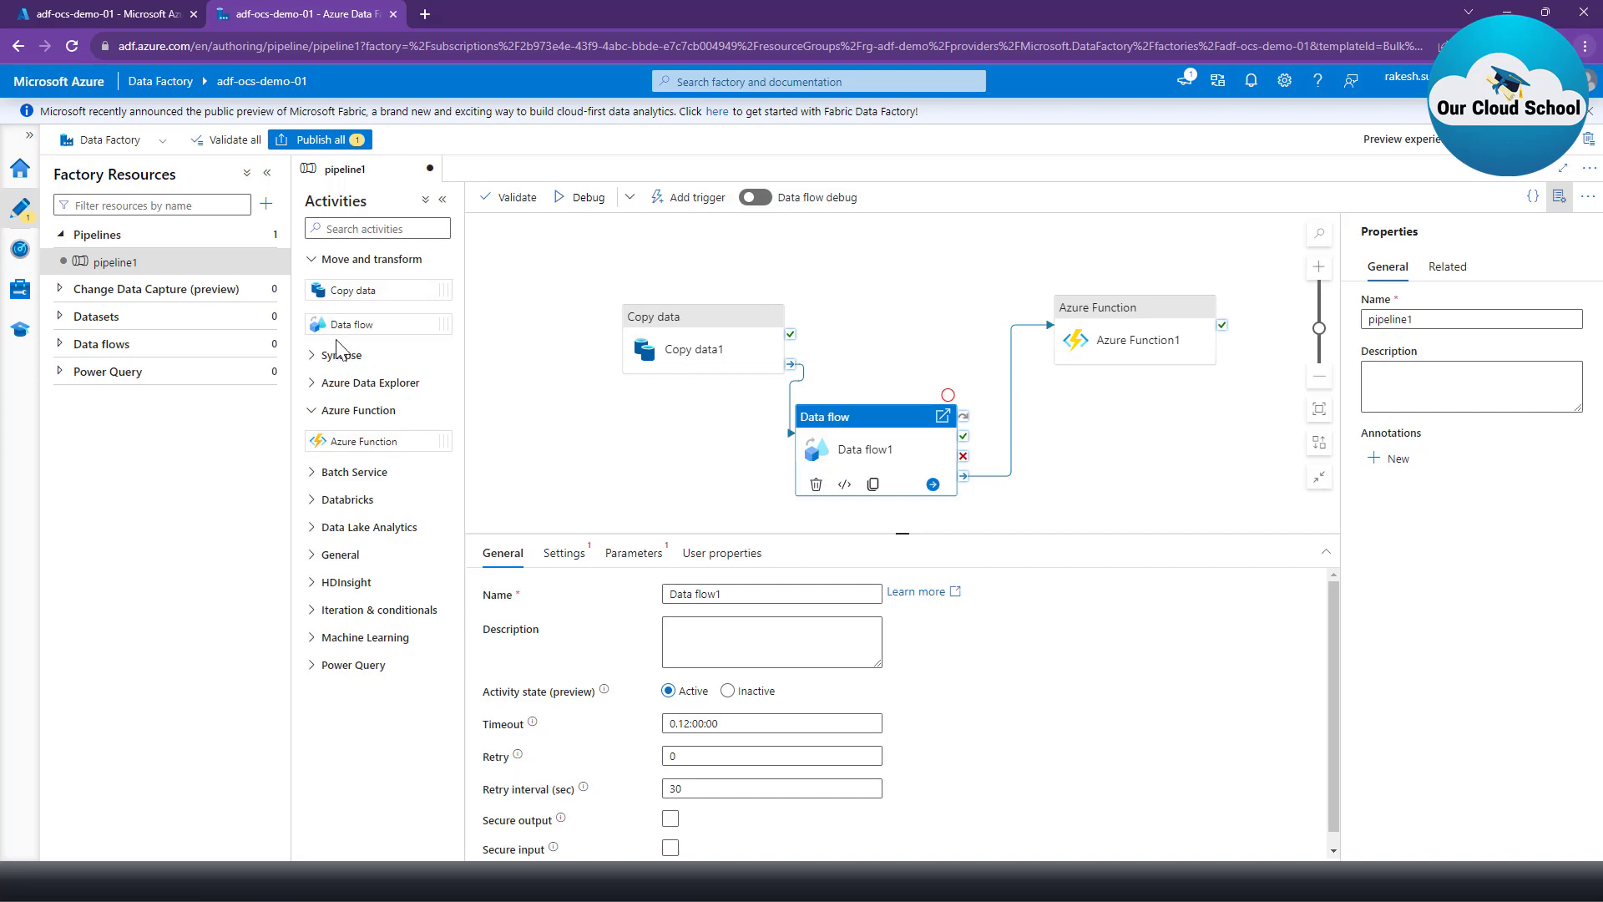
click(127, 269)
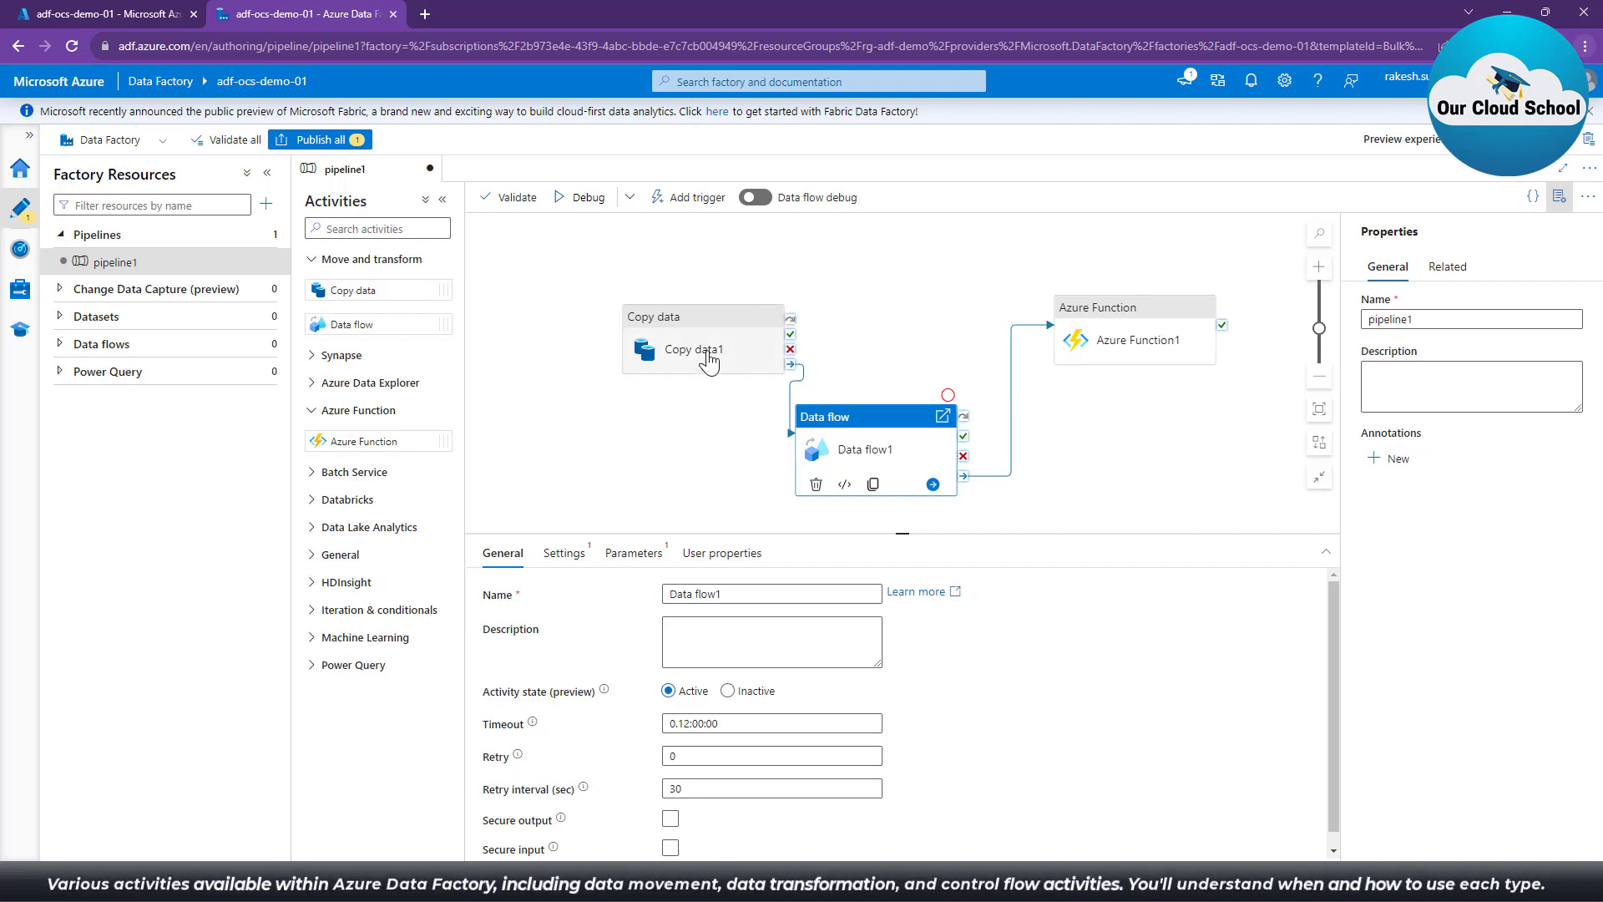
drag(717, 330, 611, 343)
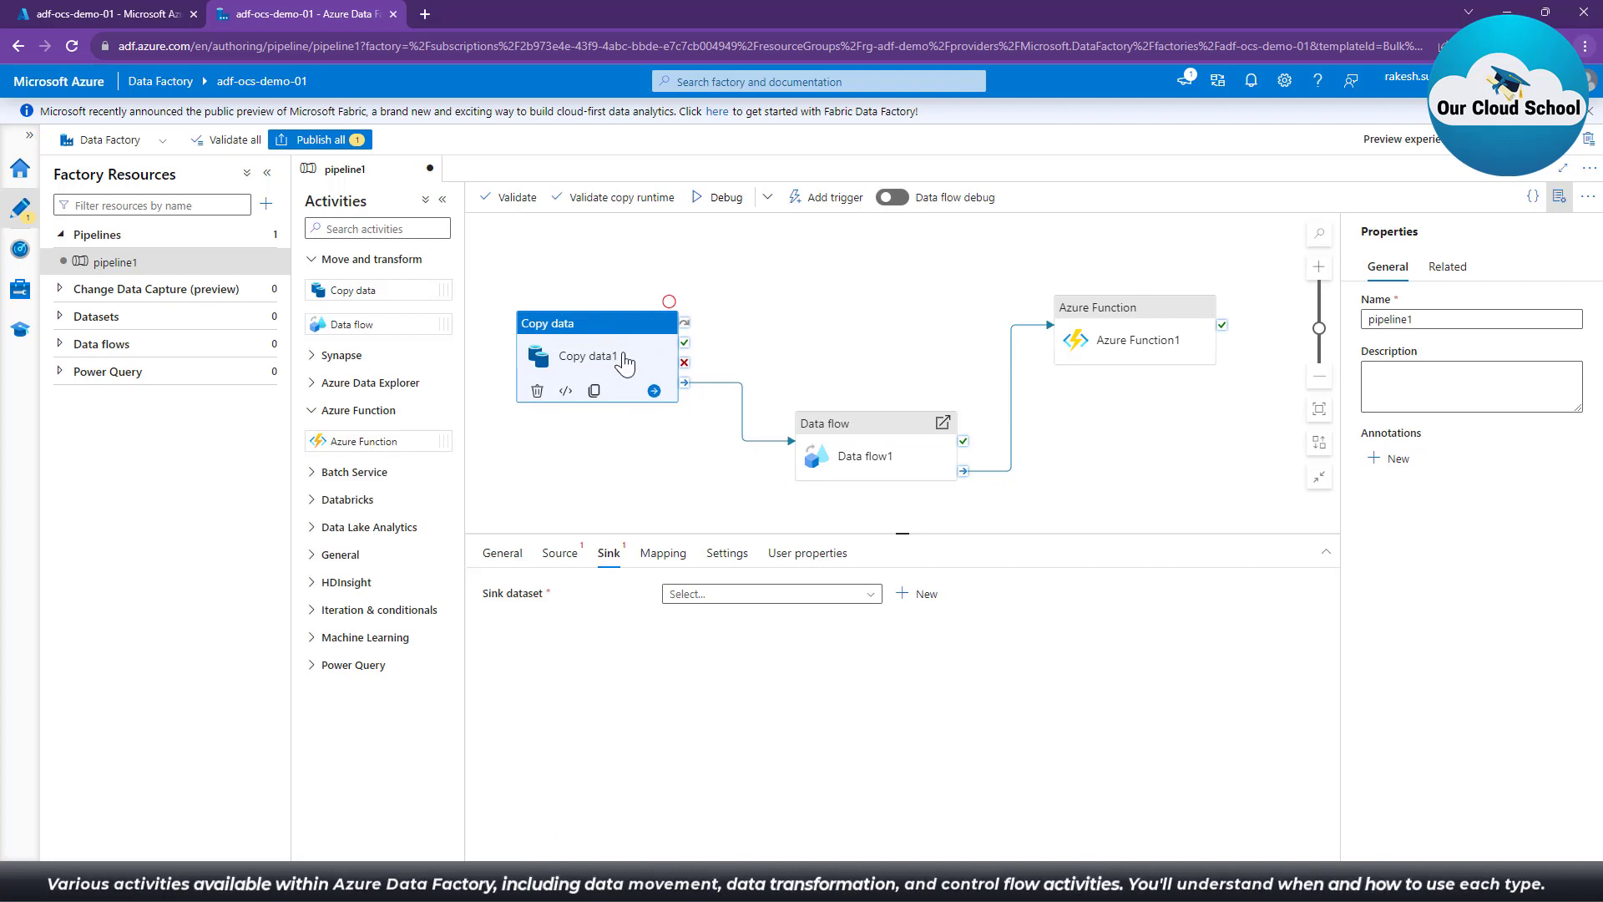
drag(859, 416, 858, 362)
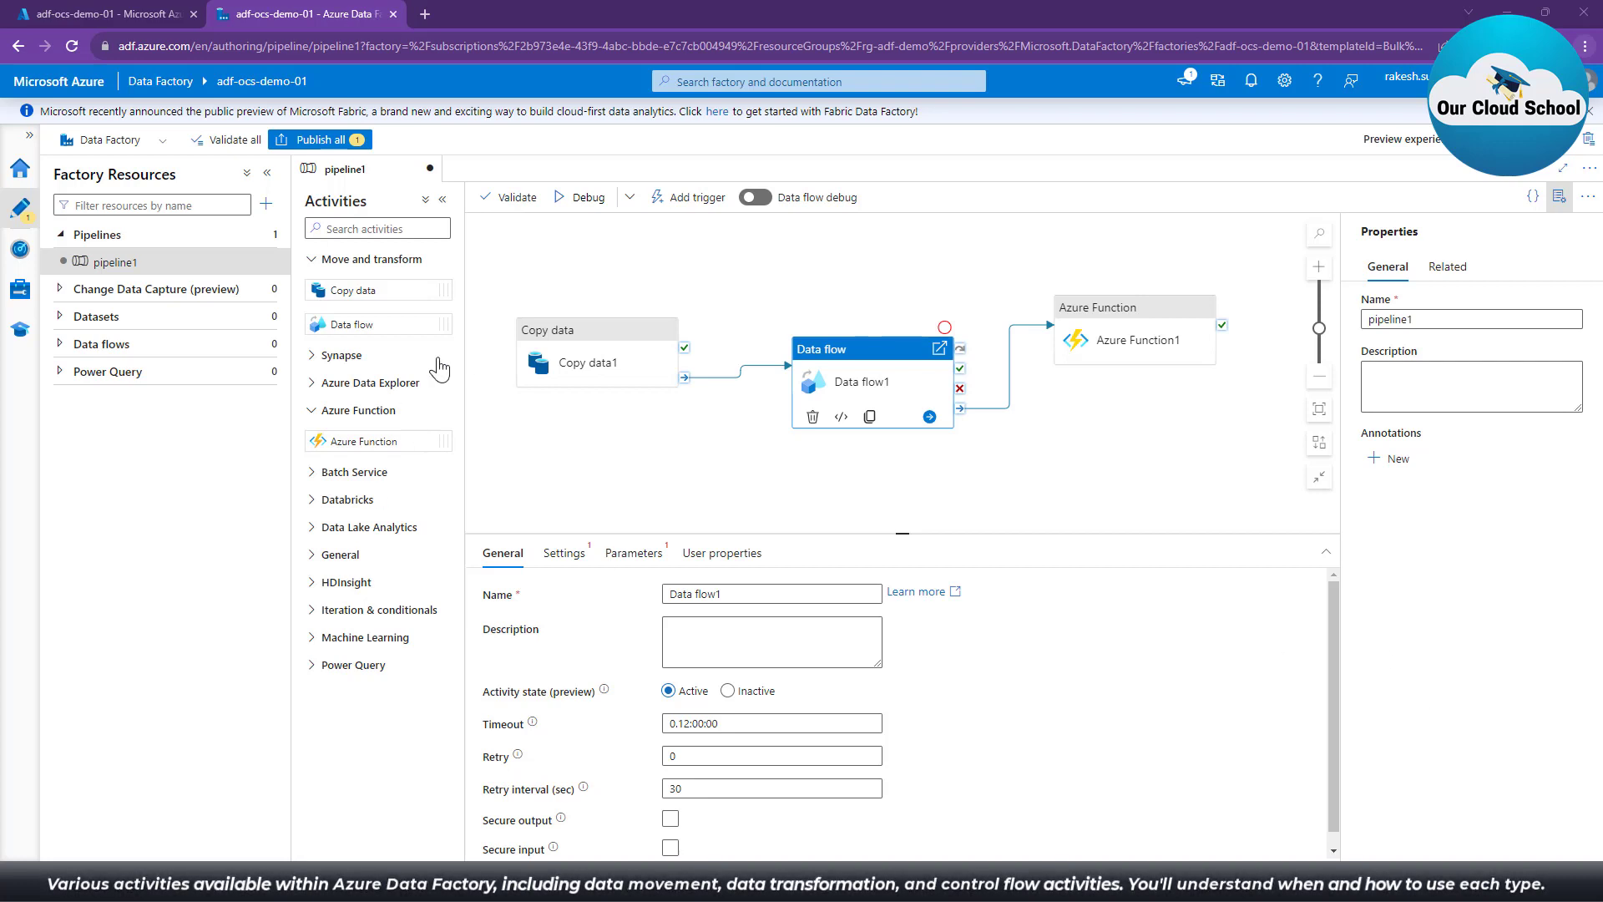
click(558, 346)
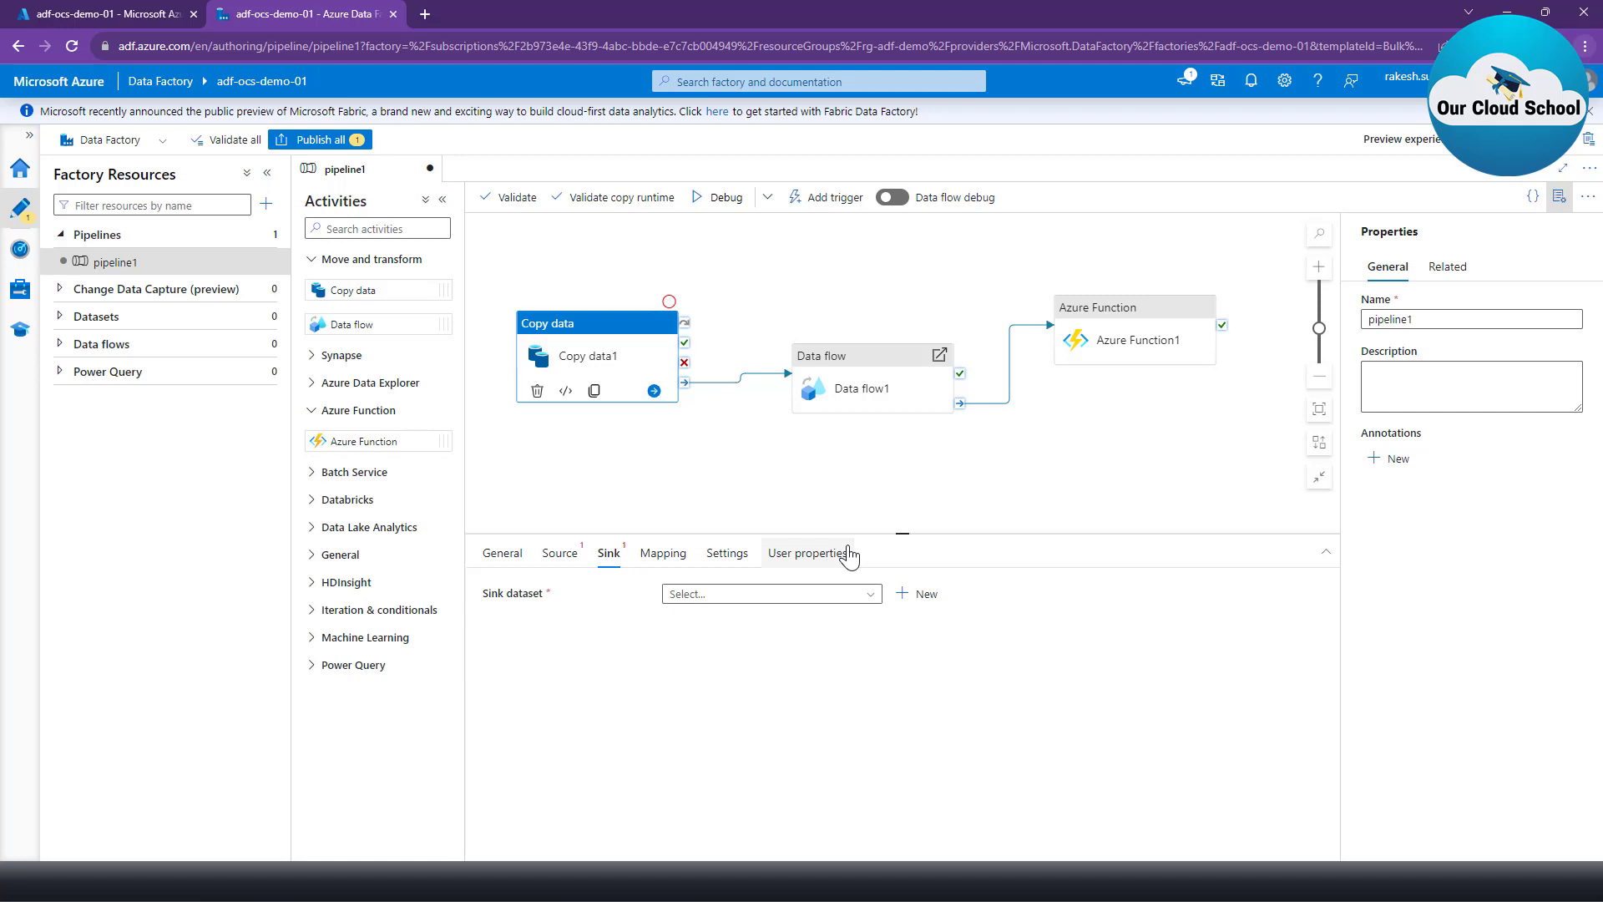
click(873, 402)
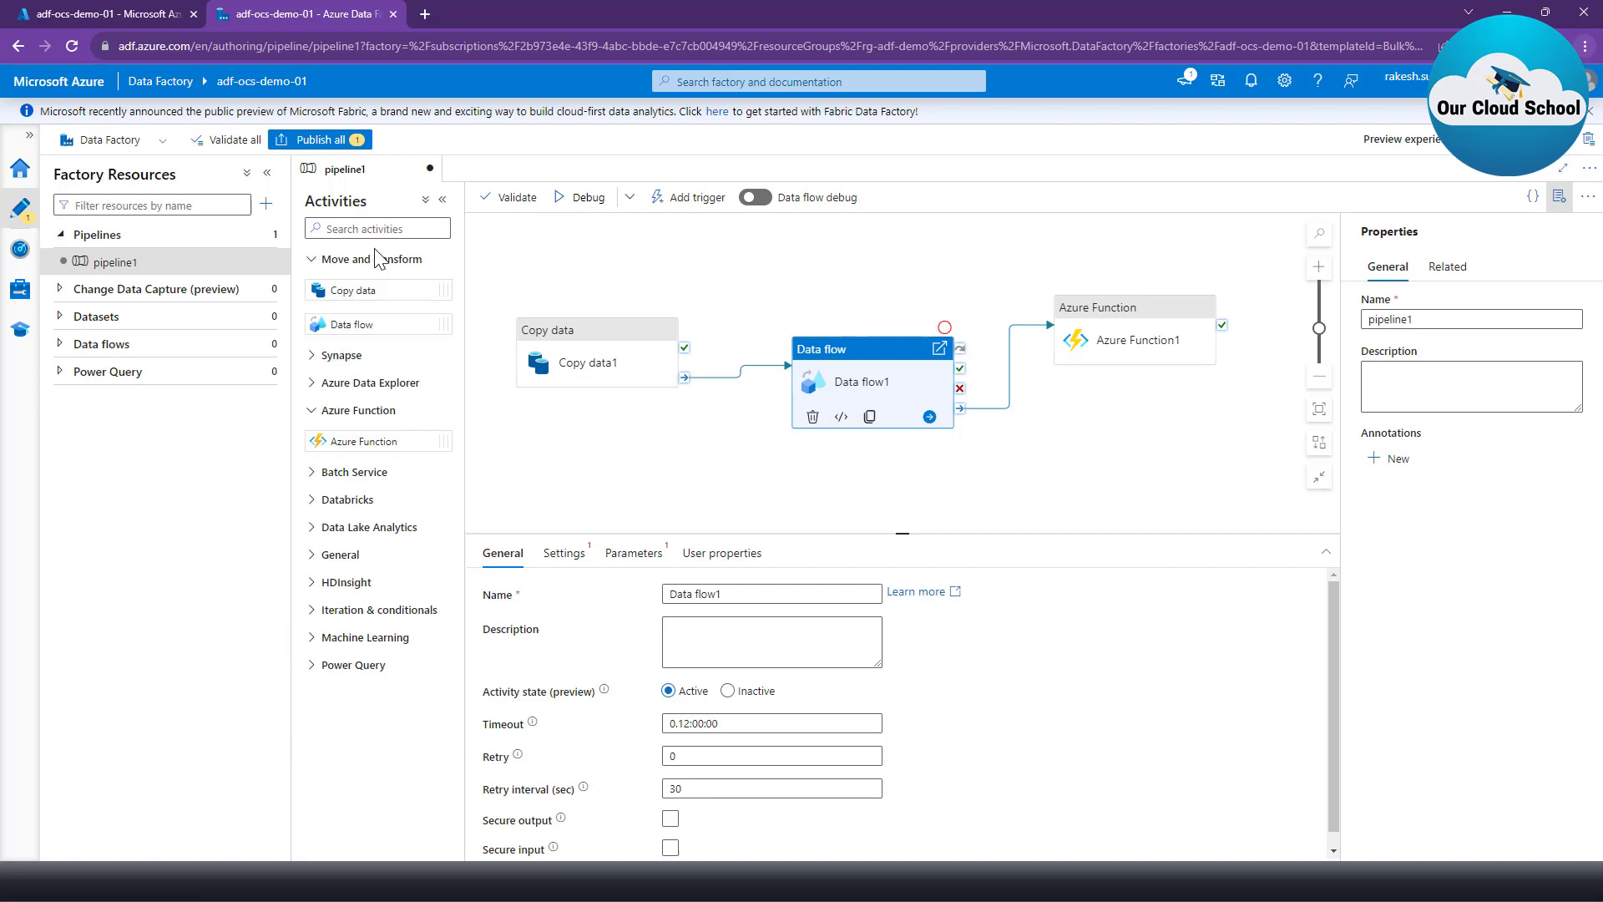
Step: Add Wait, Set variable and Fail activities from the General category below the linked activities
click(317, 556)
scroll(334, 584, down, 2)
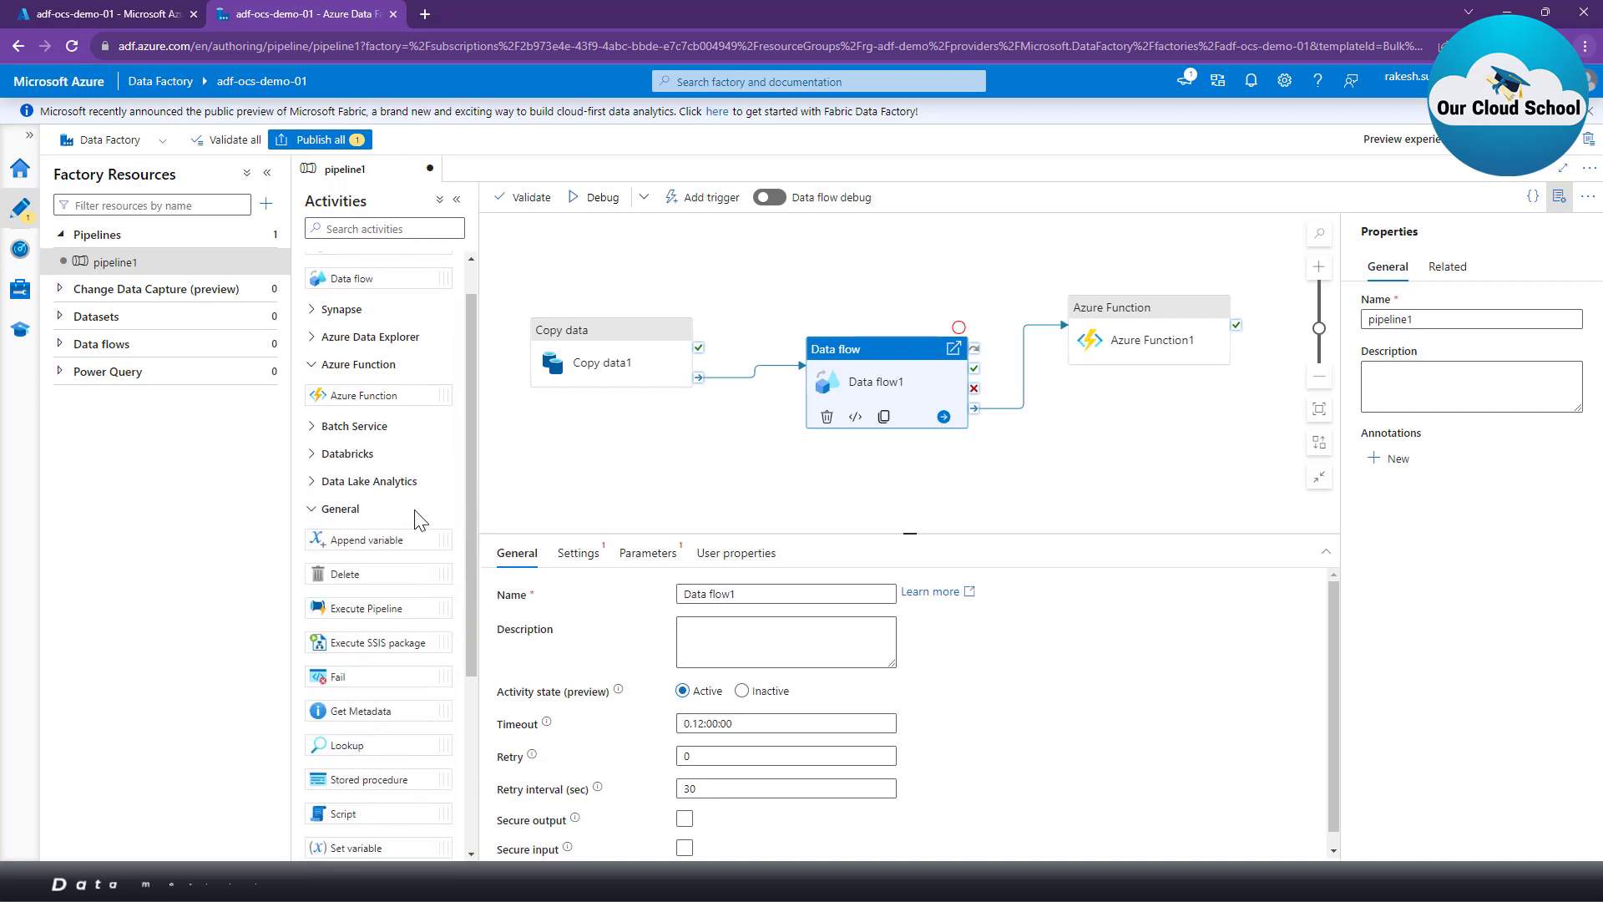
scroll(374, 789, down, 1)
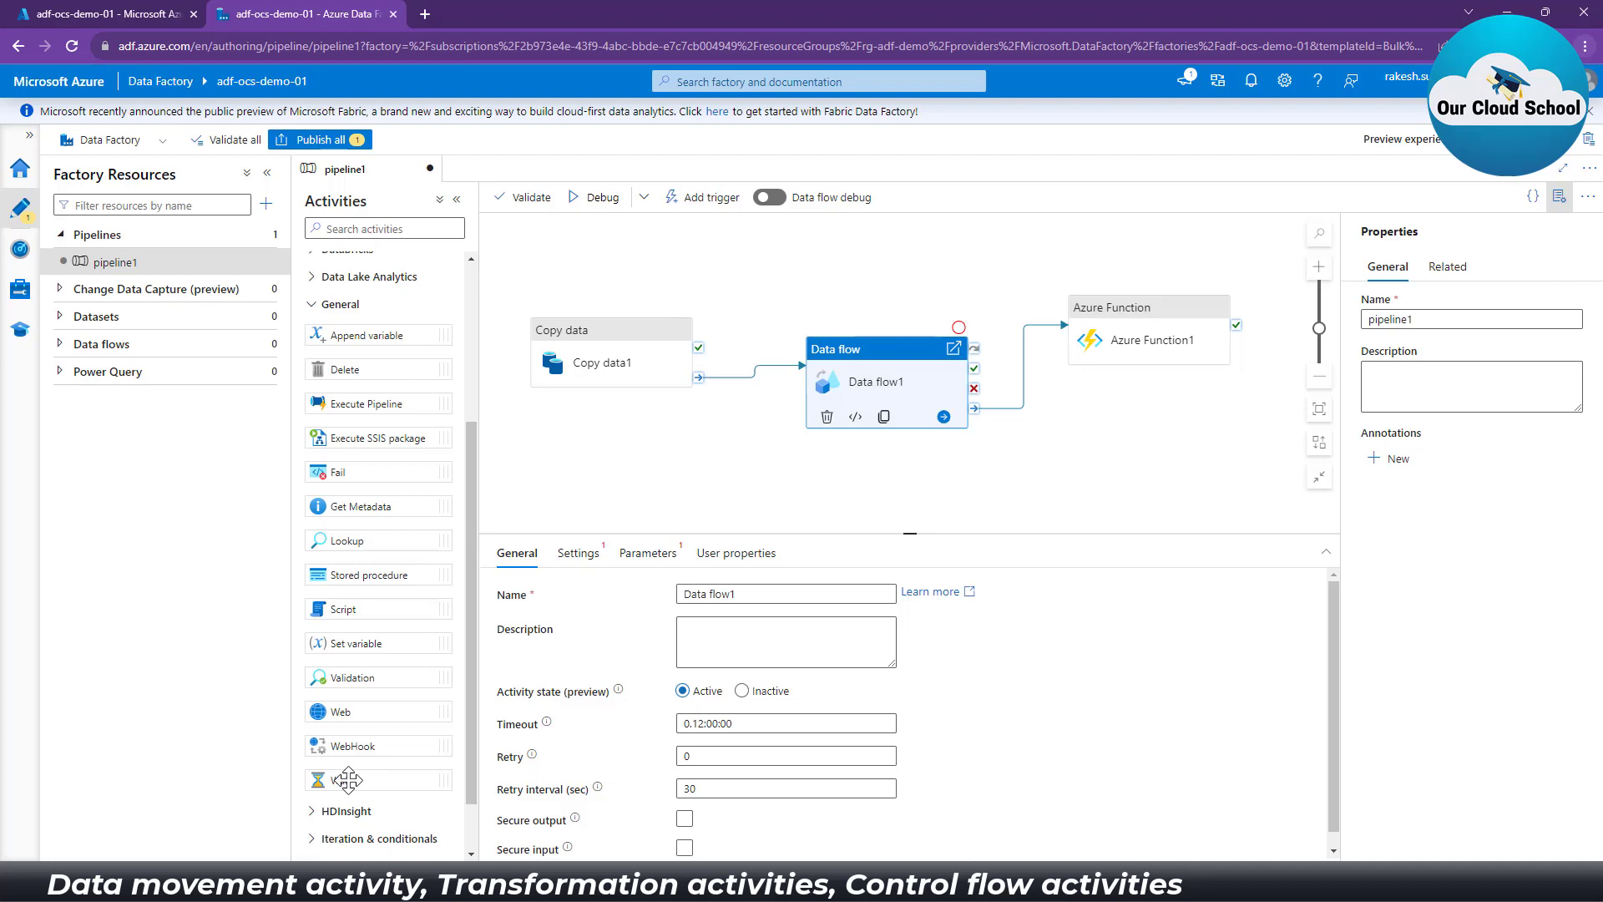
drag(349, 780, 676, 504)
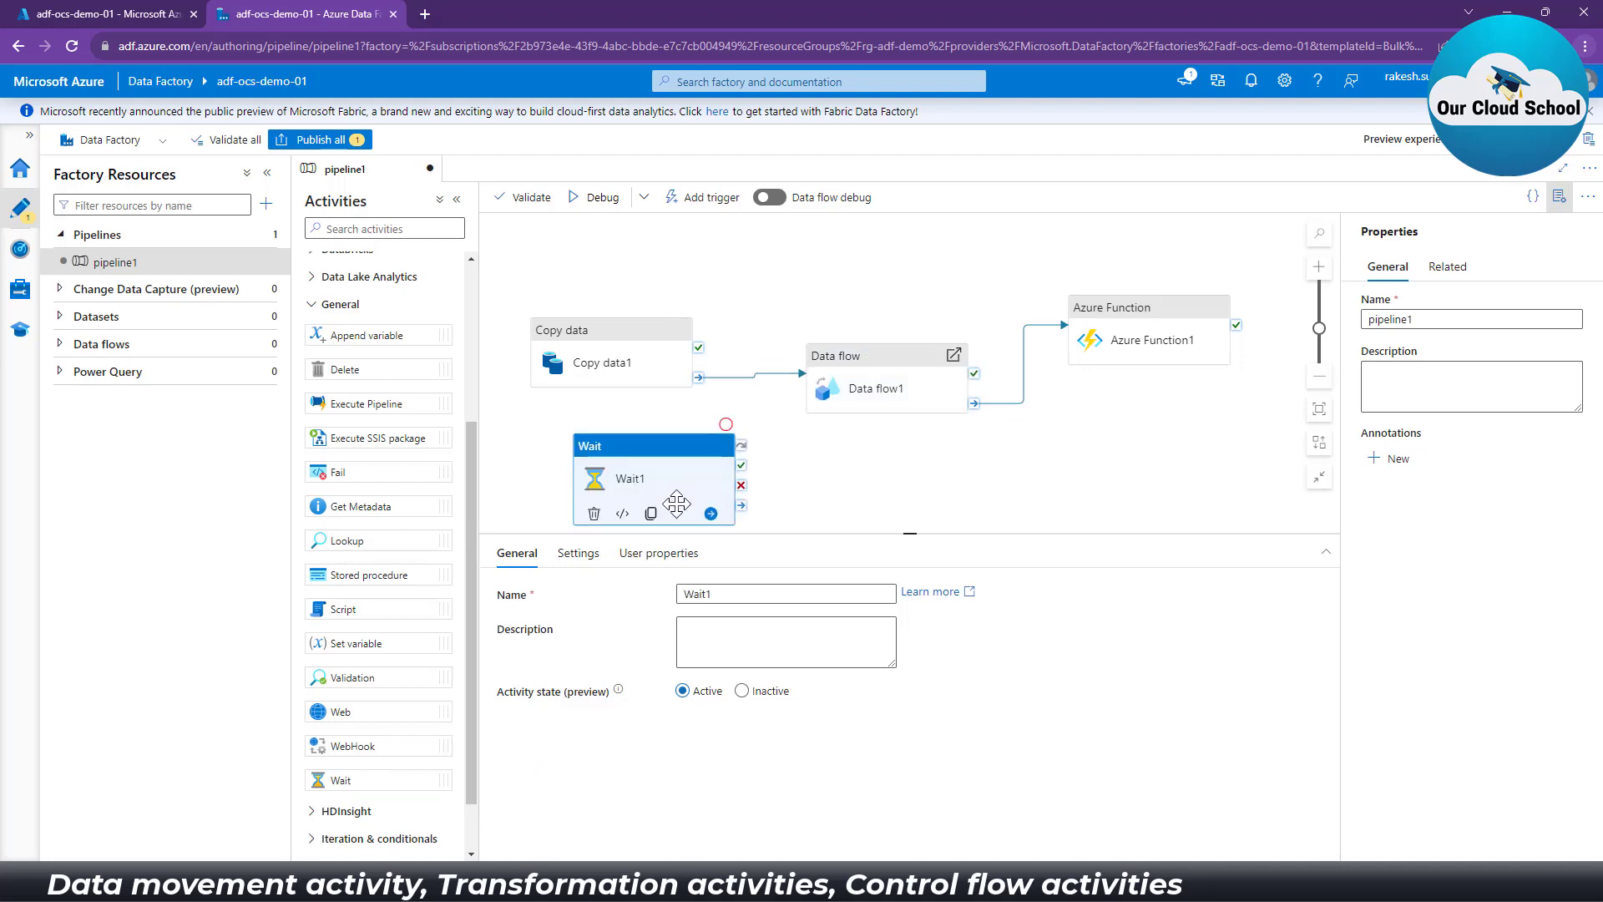
drag(787, 532, 791, 586)
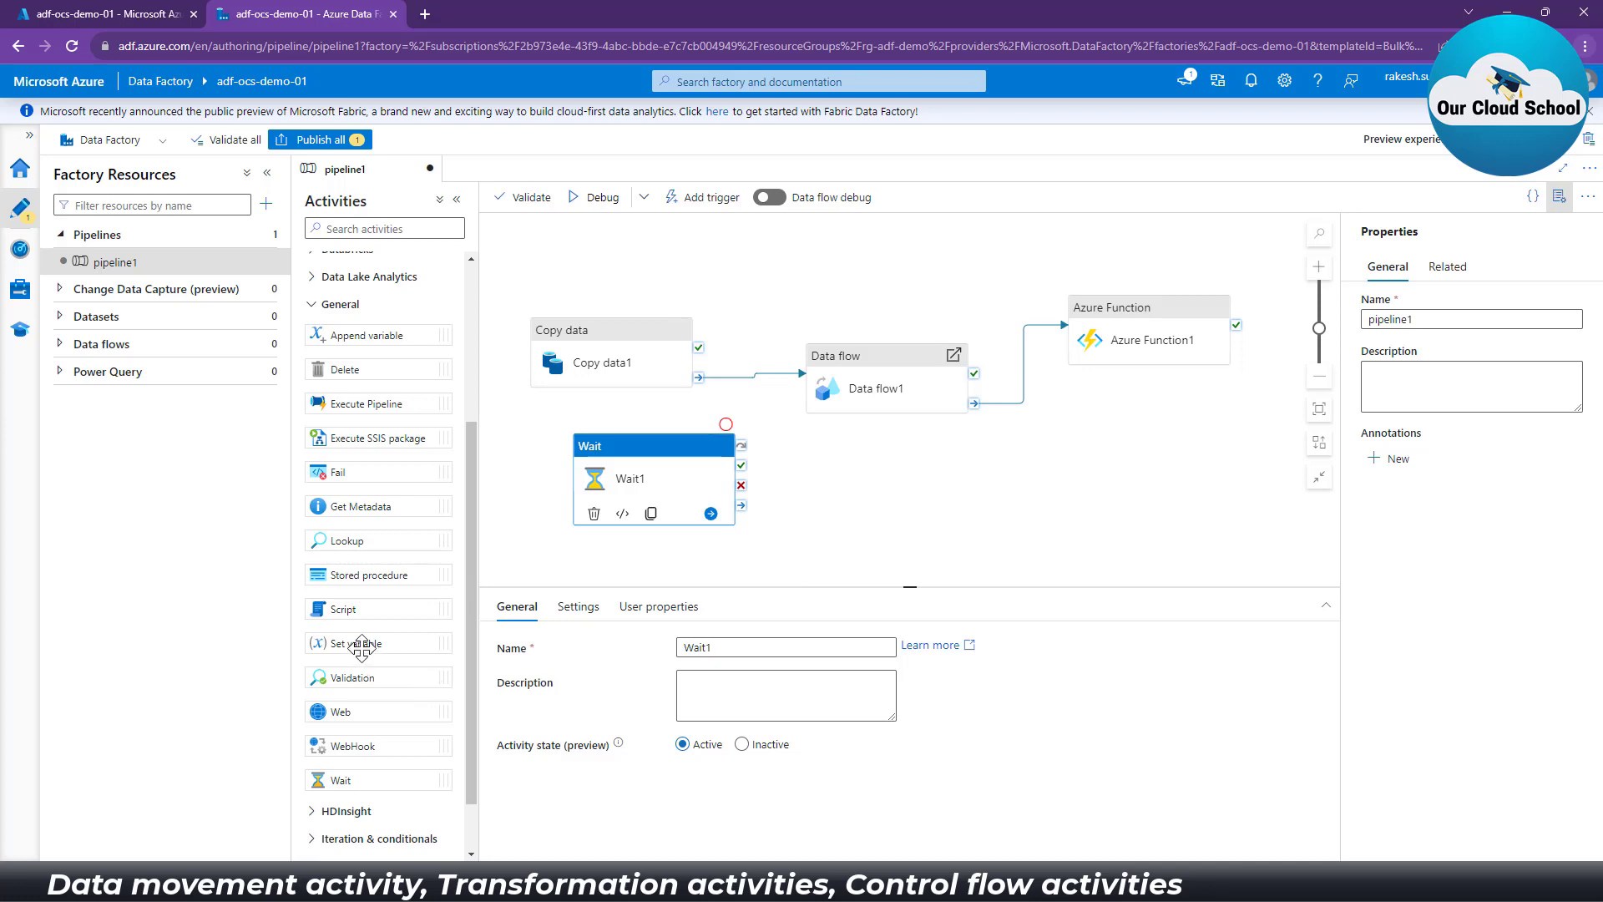
drag(359, 644, 843, 502)
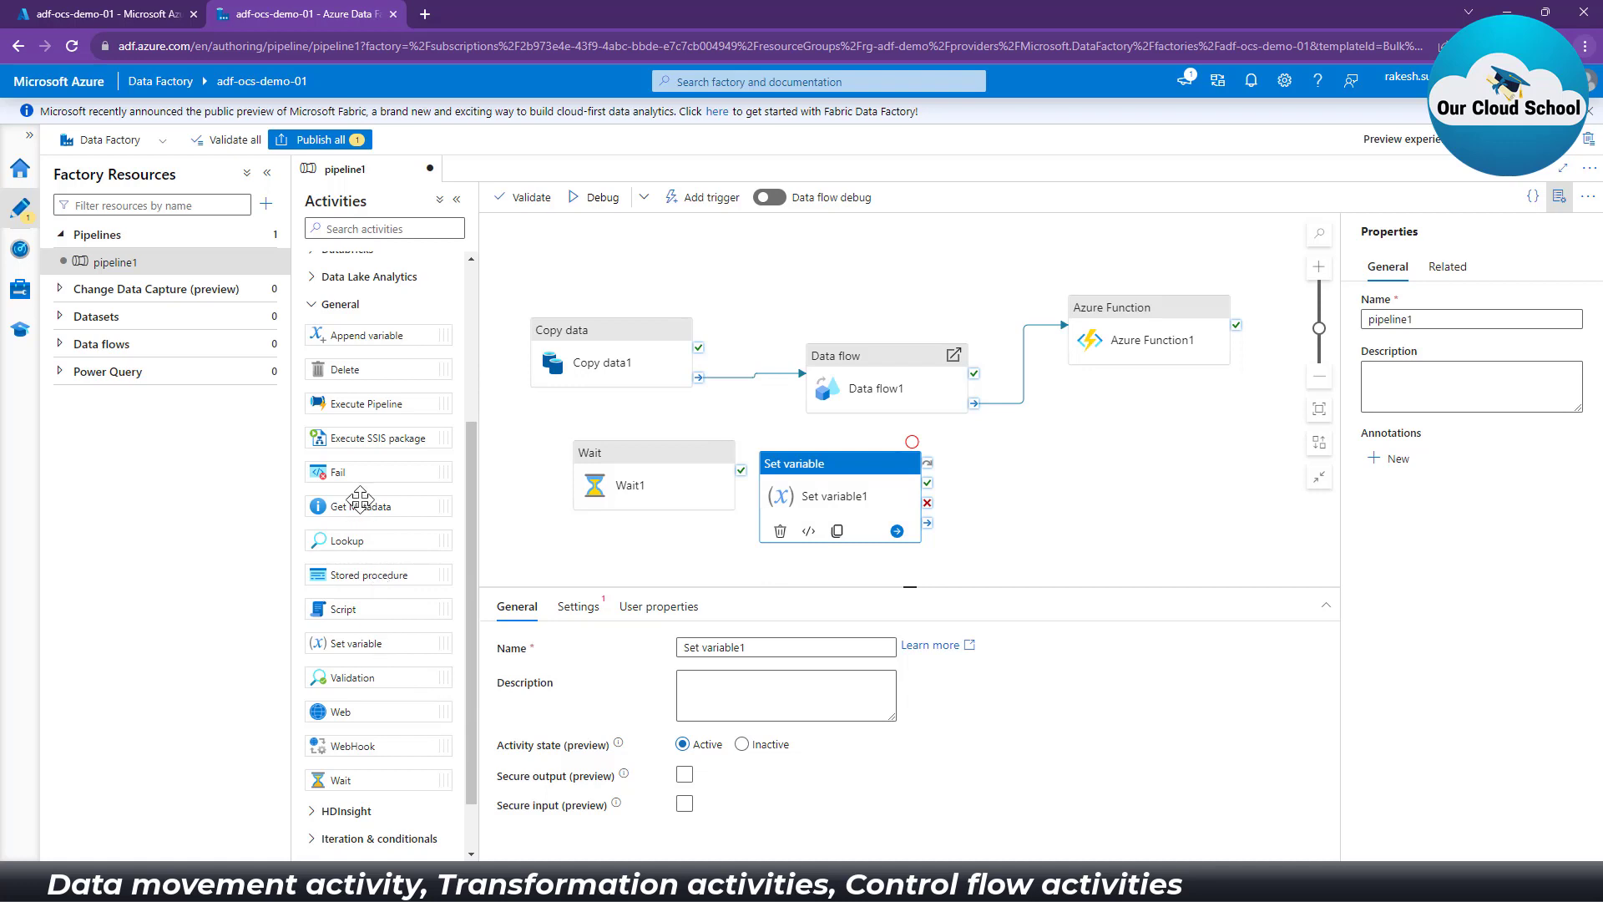
drag(338, 479, 1108, 562)
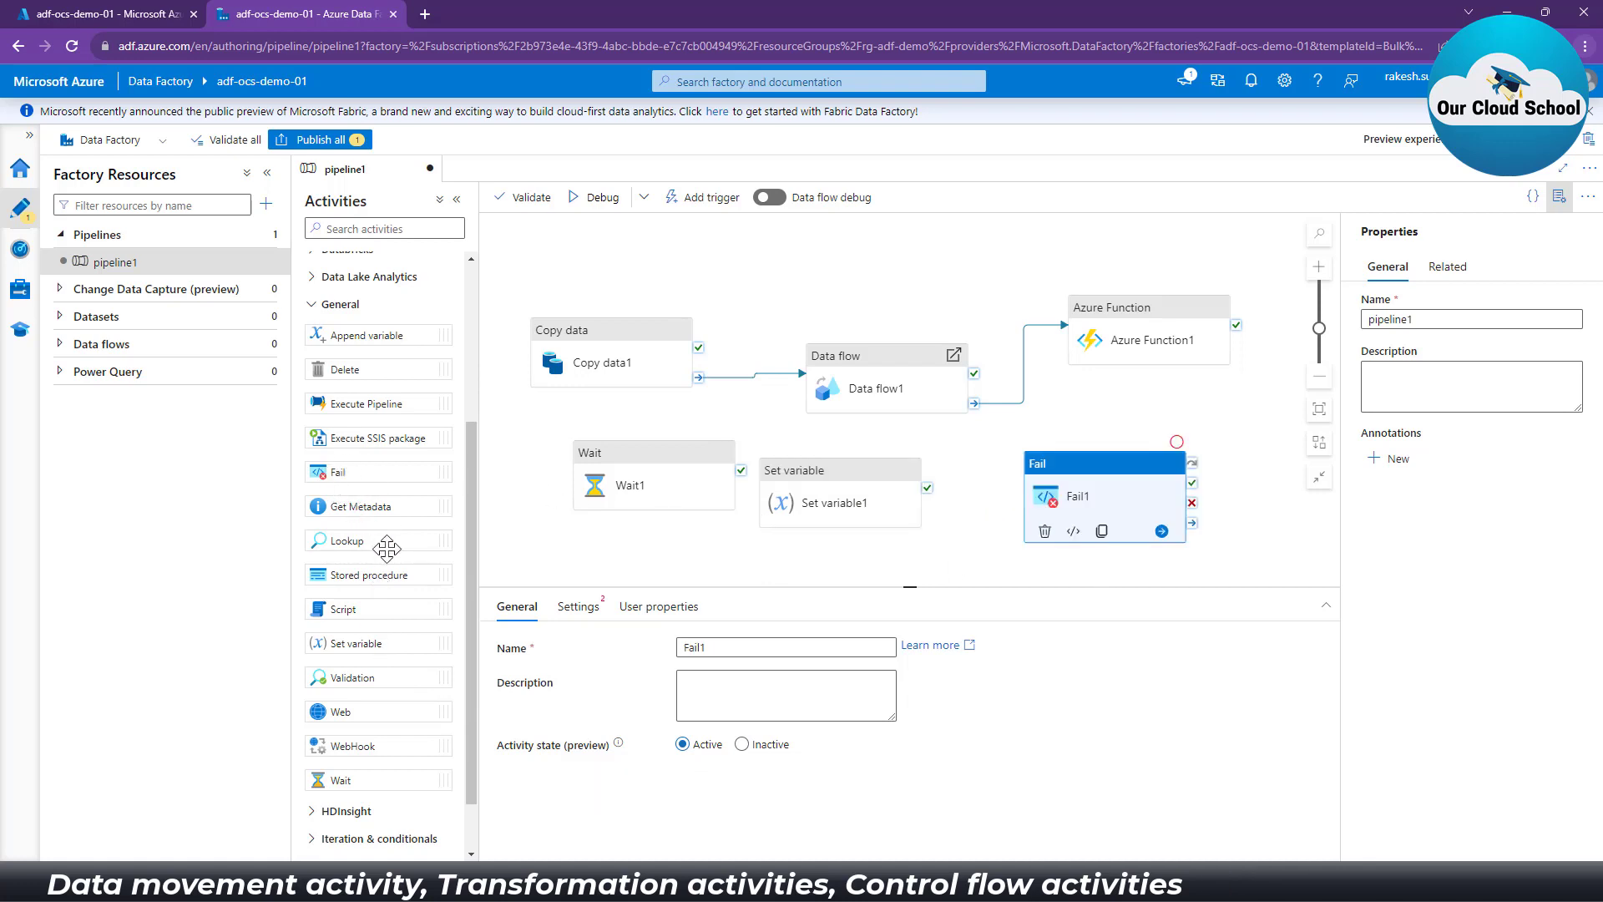
Step: Search the activities for "if", add an If Condition activity to the pipeline, and enlarge the canvas area to fit it
scroll(397, 549, down, 2)
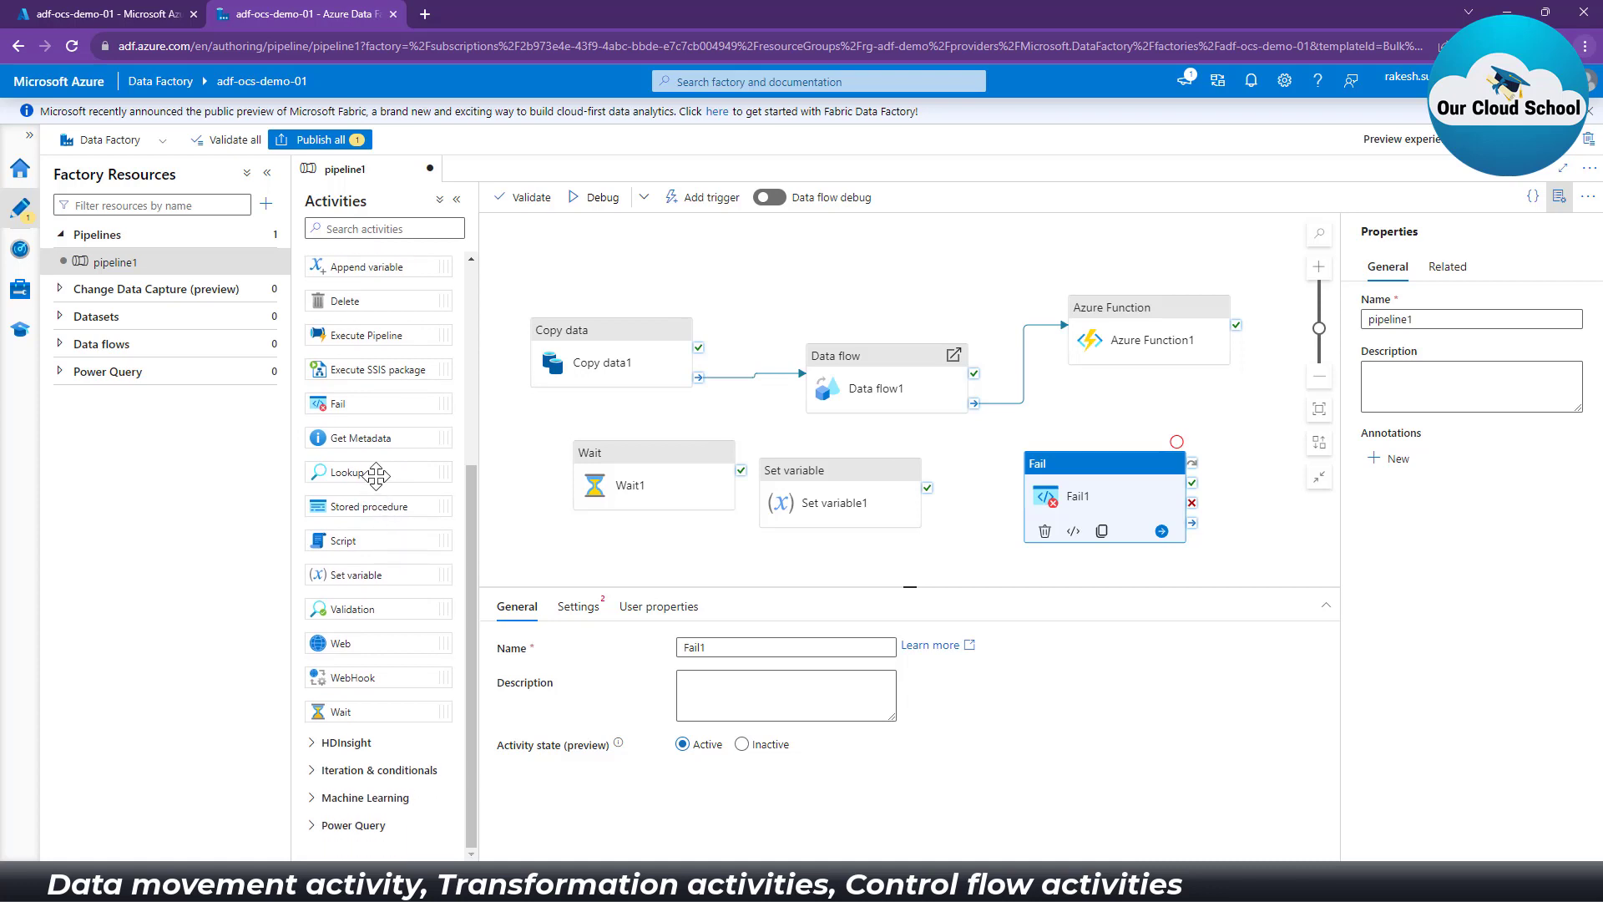
scroll(383, 584, up, 4)
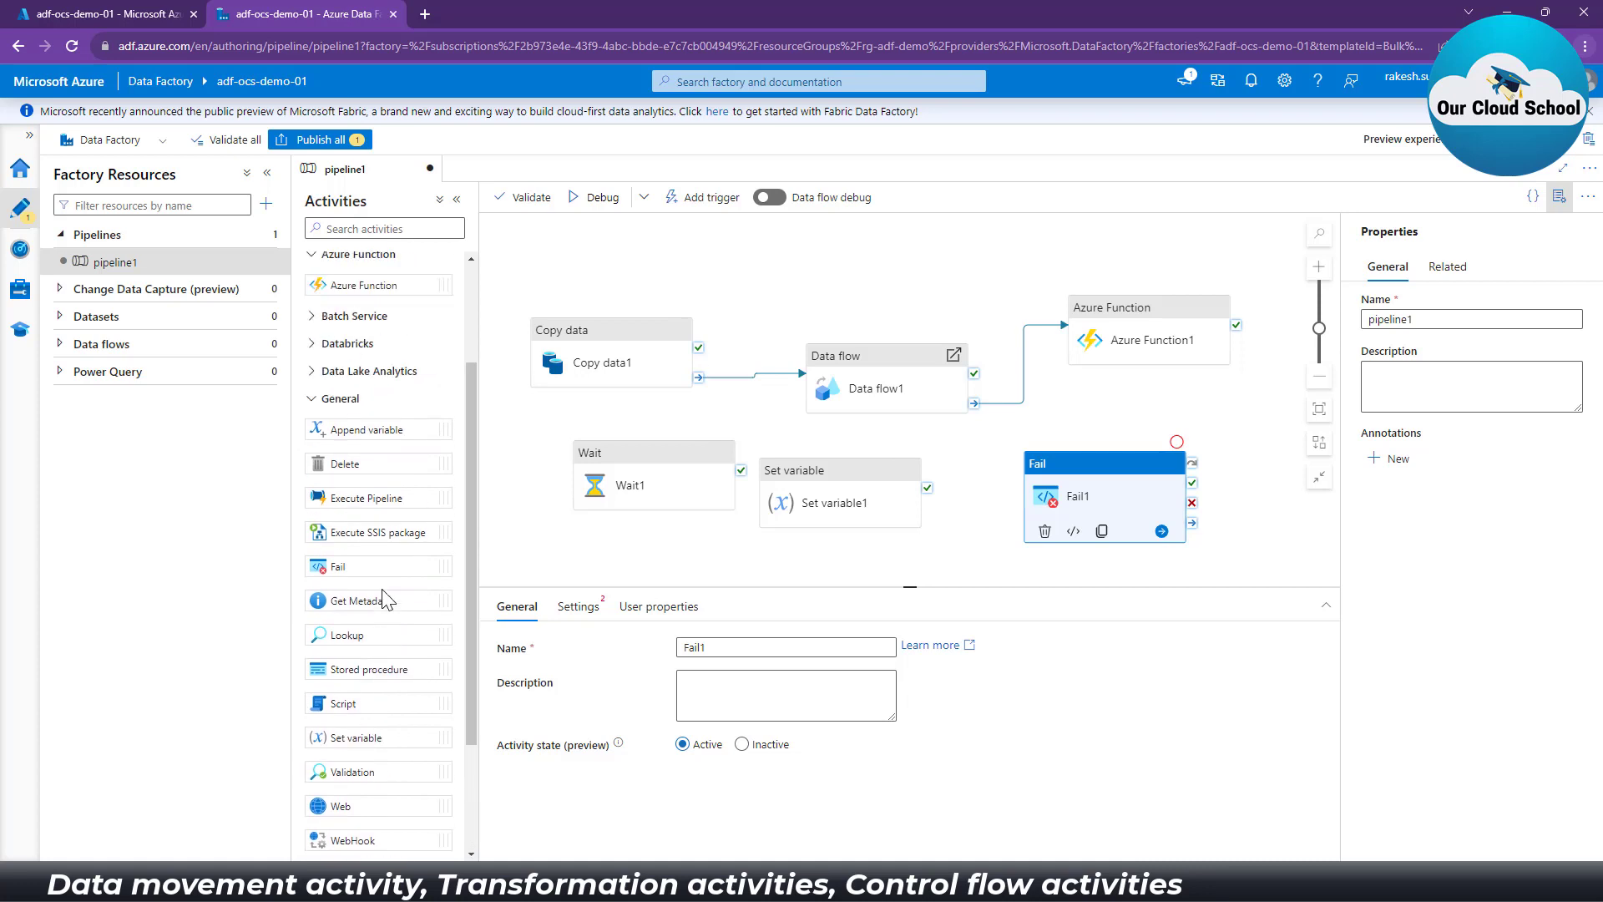
click(374, 232)
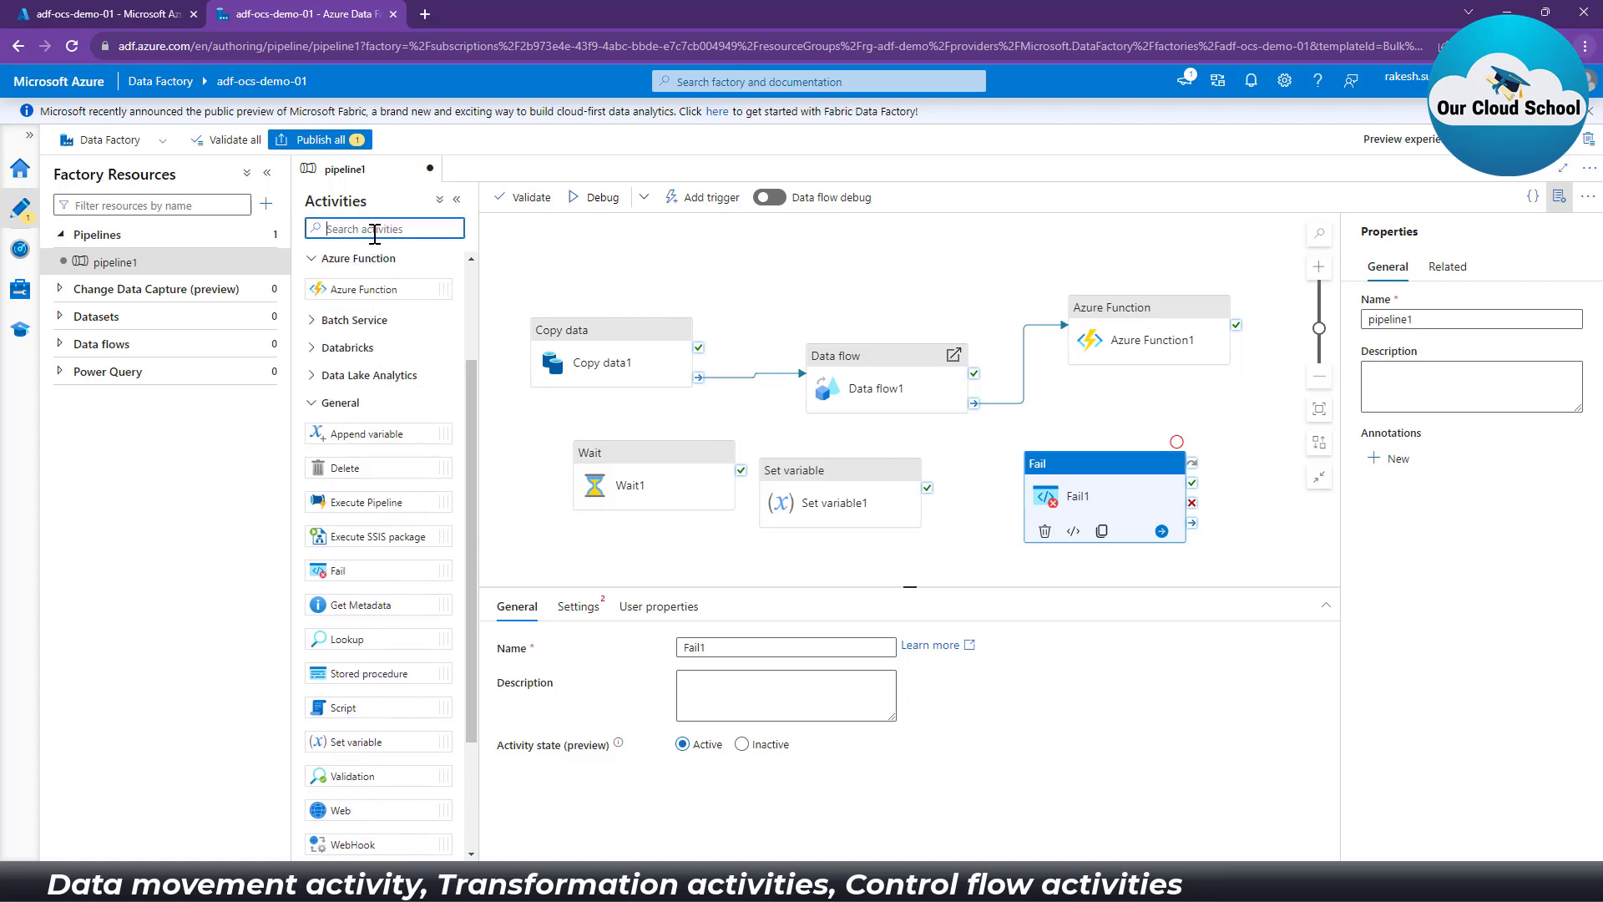
text(if)
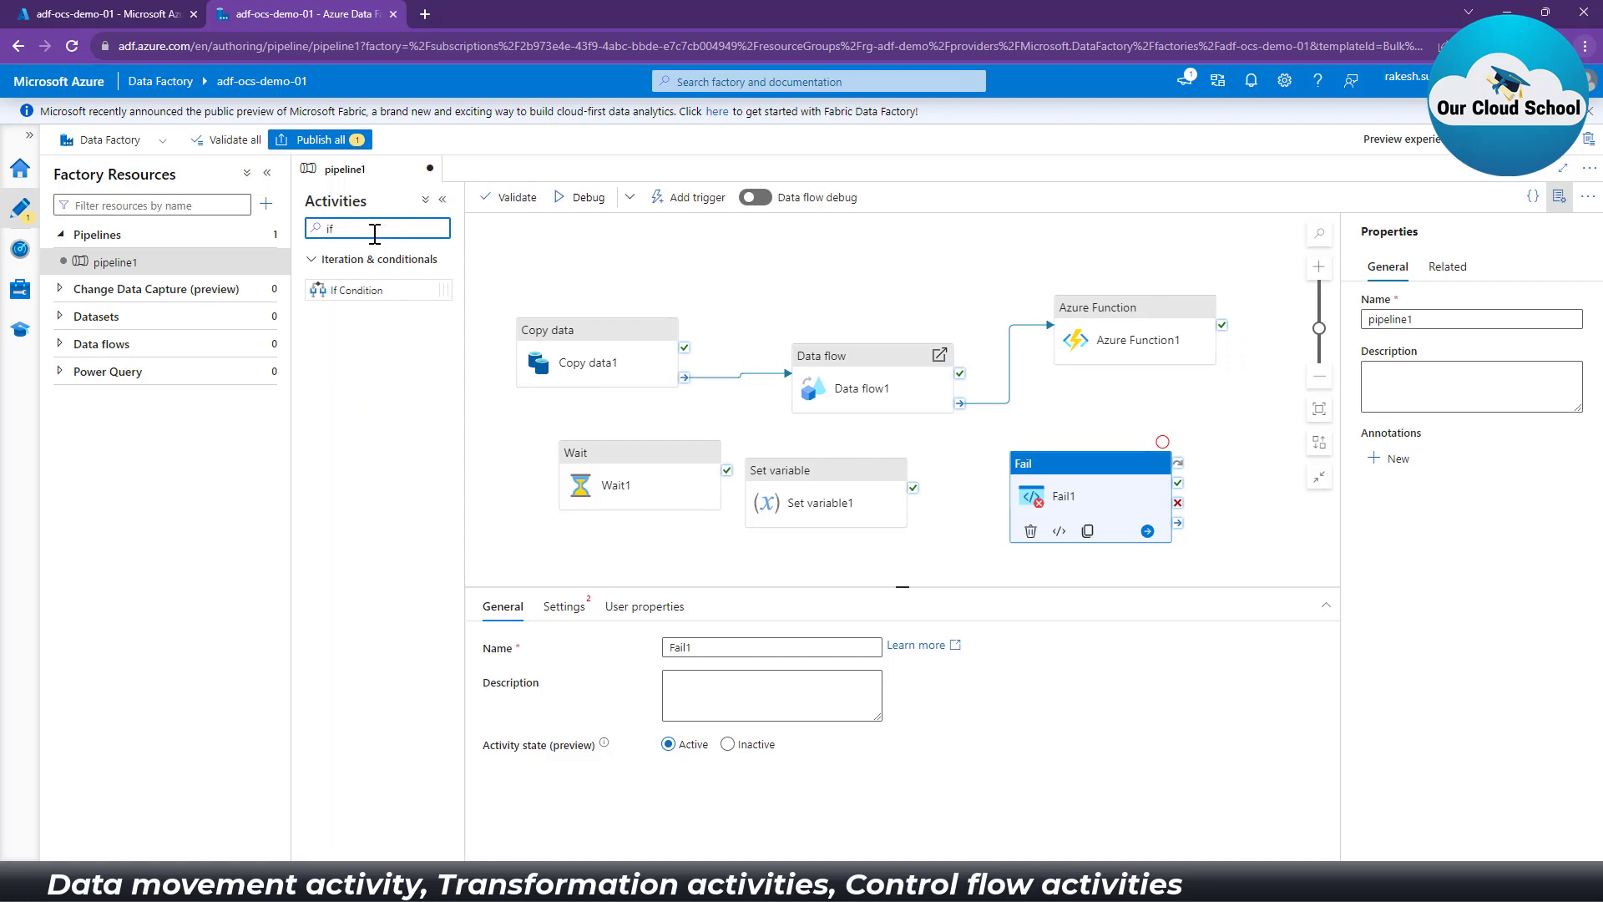
drag(357, 290, 1101, 428)
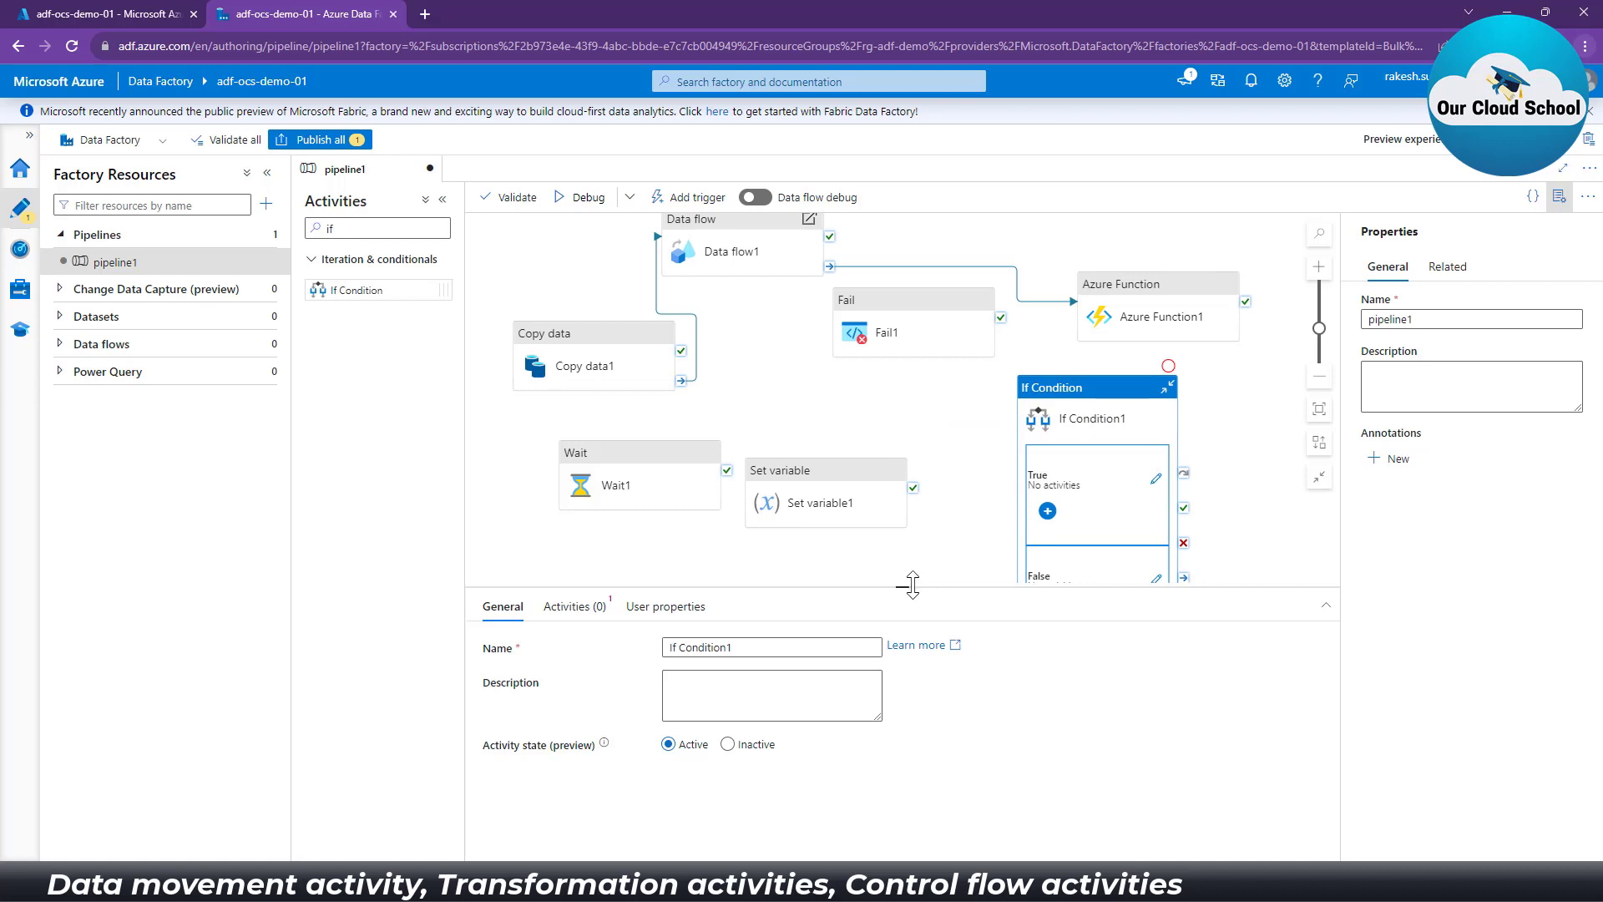
drag(911, 587, 927, 666)
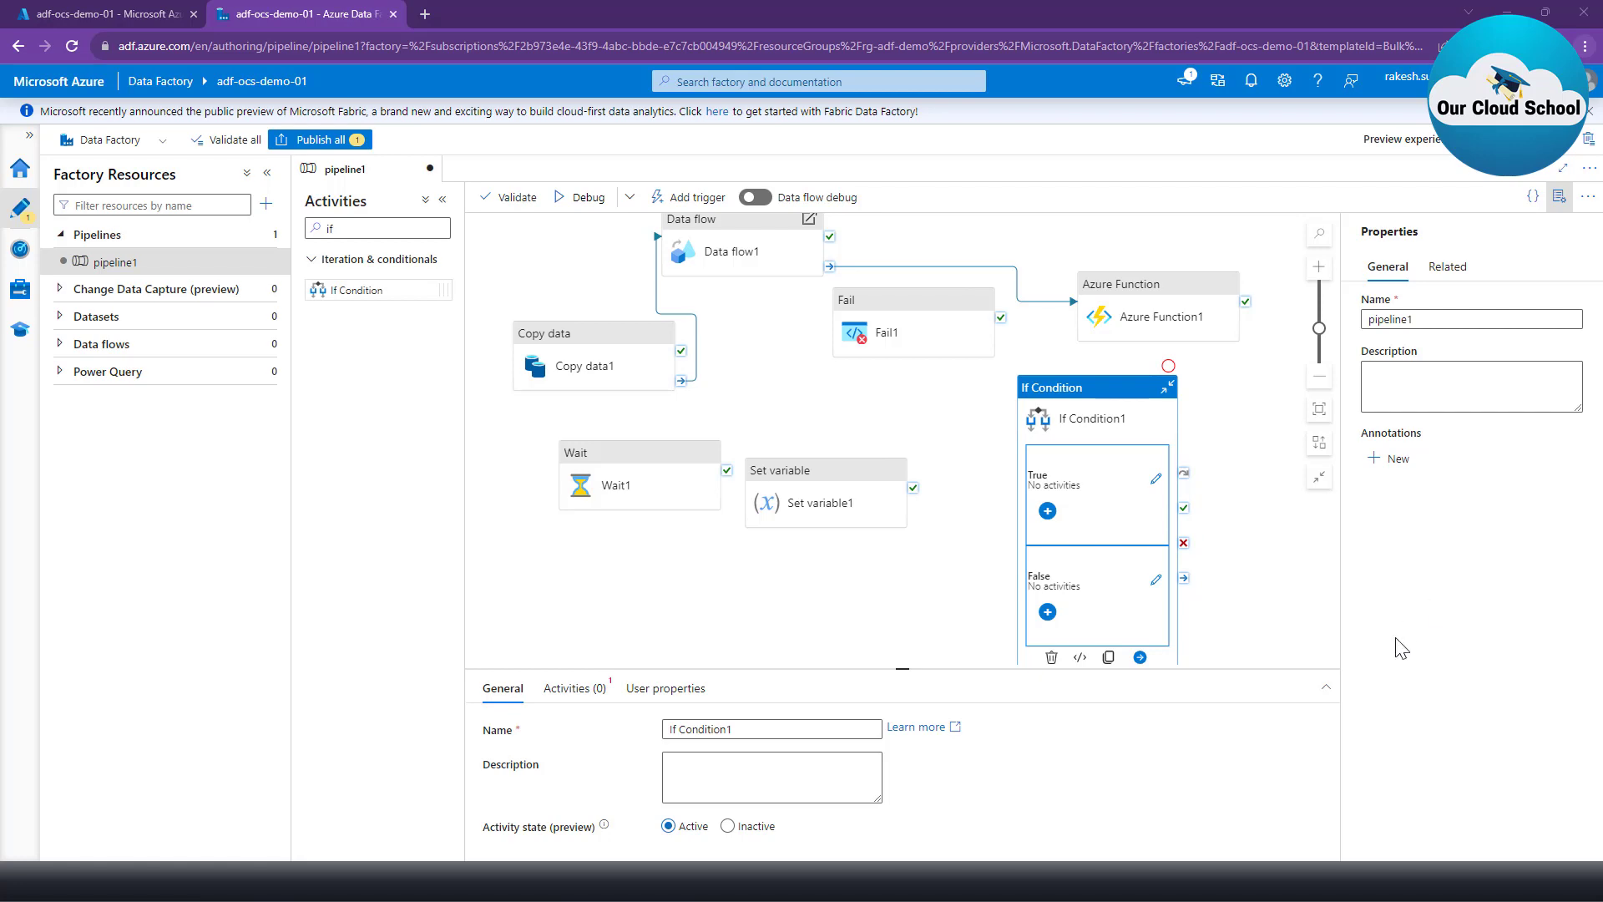
Step: Delete the If Condition, Fail, Set variable and Wait activities from the pipeline
right_click(1109, 390)
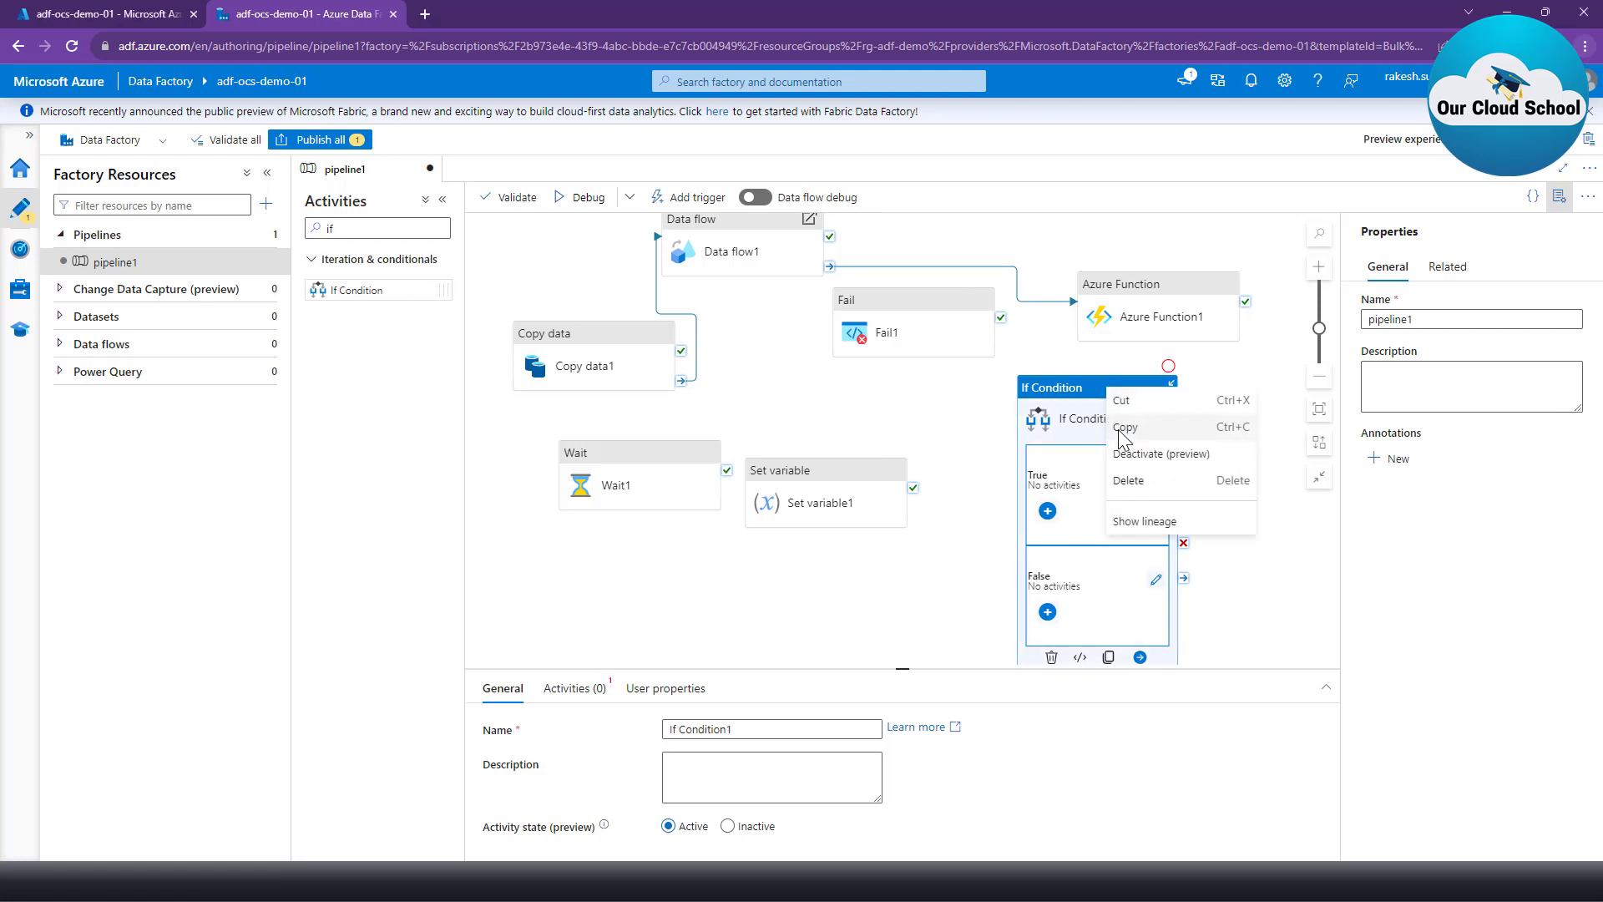
click(1129, 480)
click(854, 361)
right_click(659, 468)
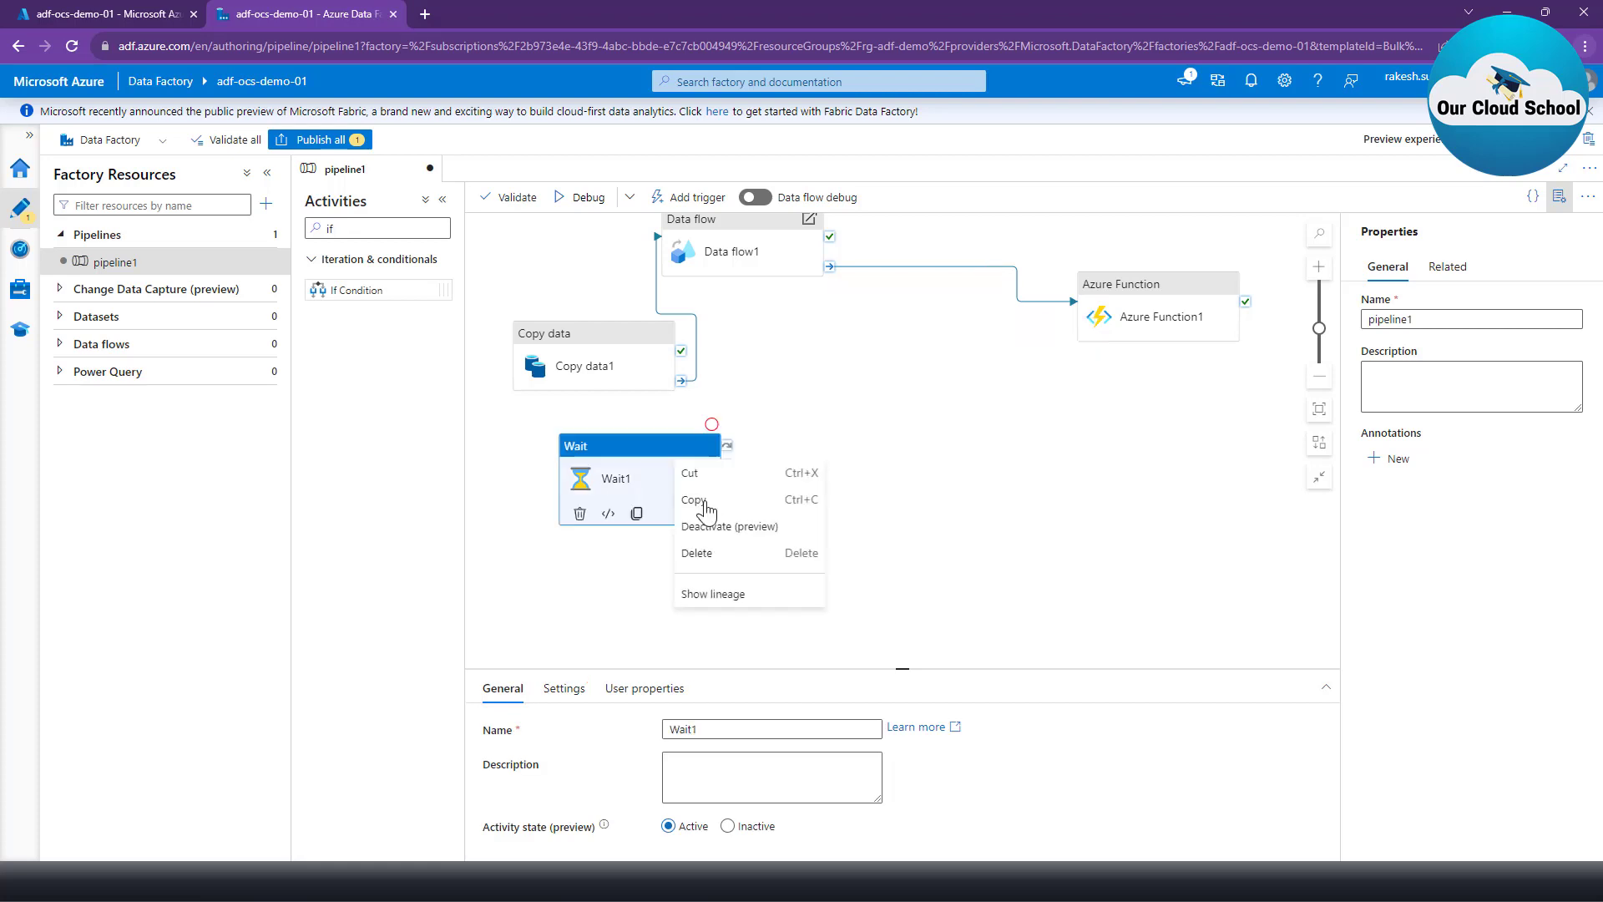
click(716, 555)
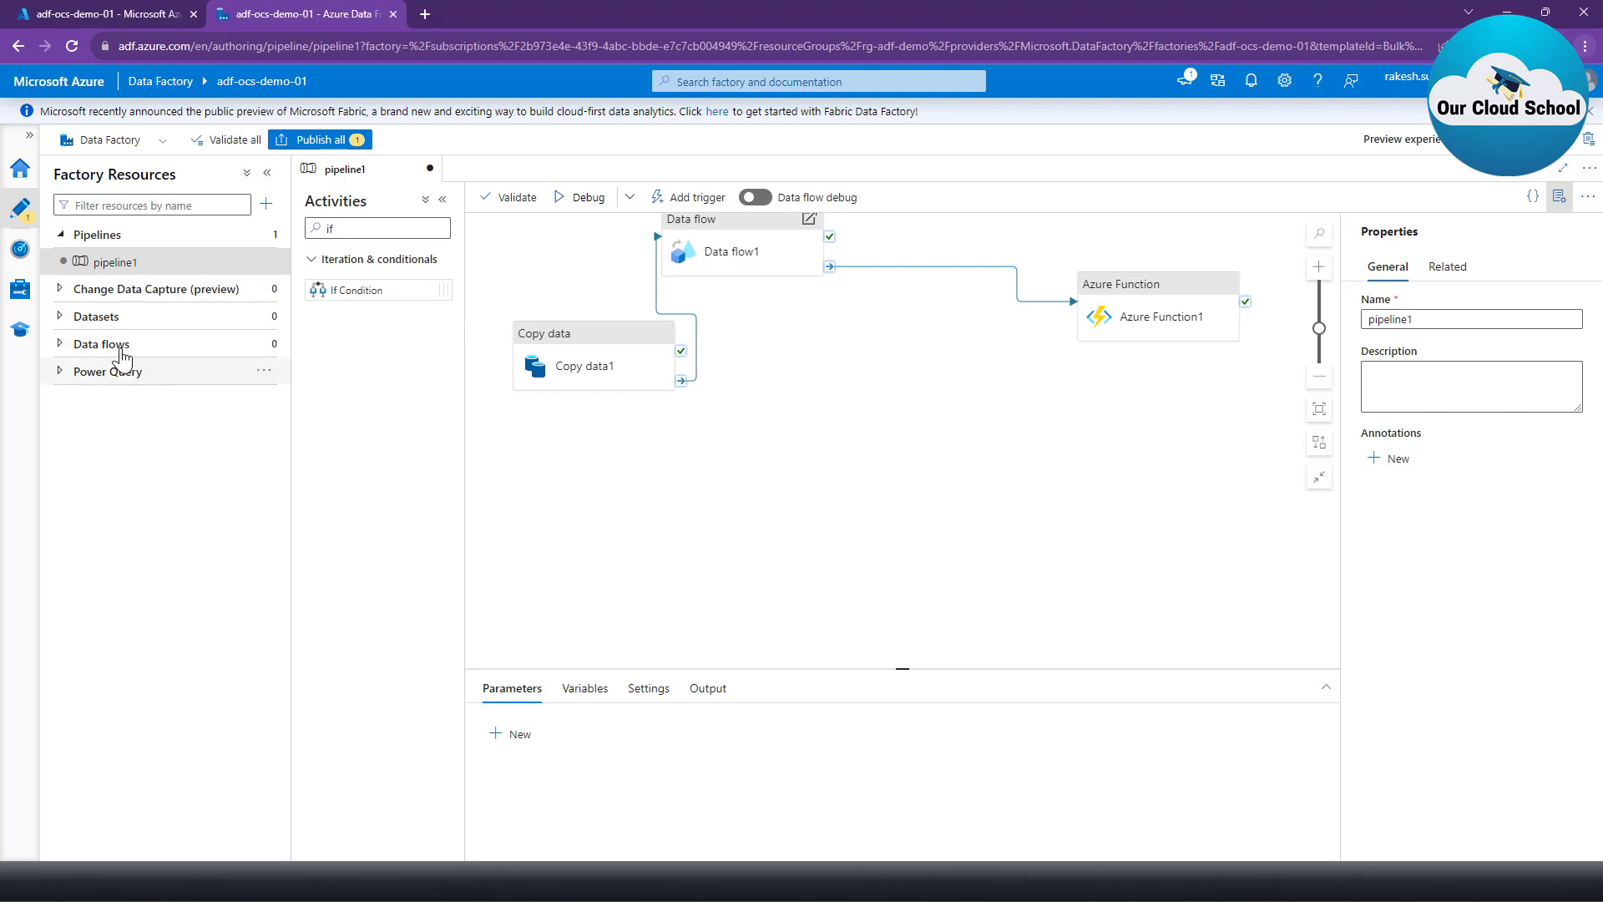
Step: Start a new dataset on the Azure Blob Storage data store with the DelimitedText format
click(60, 318)
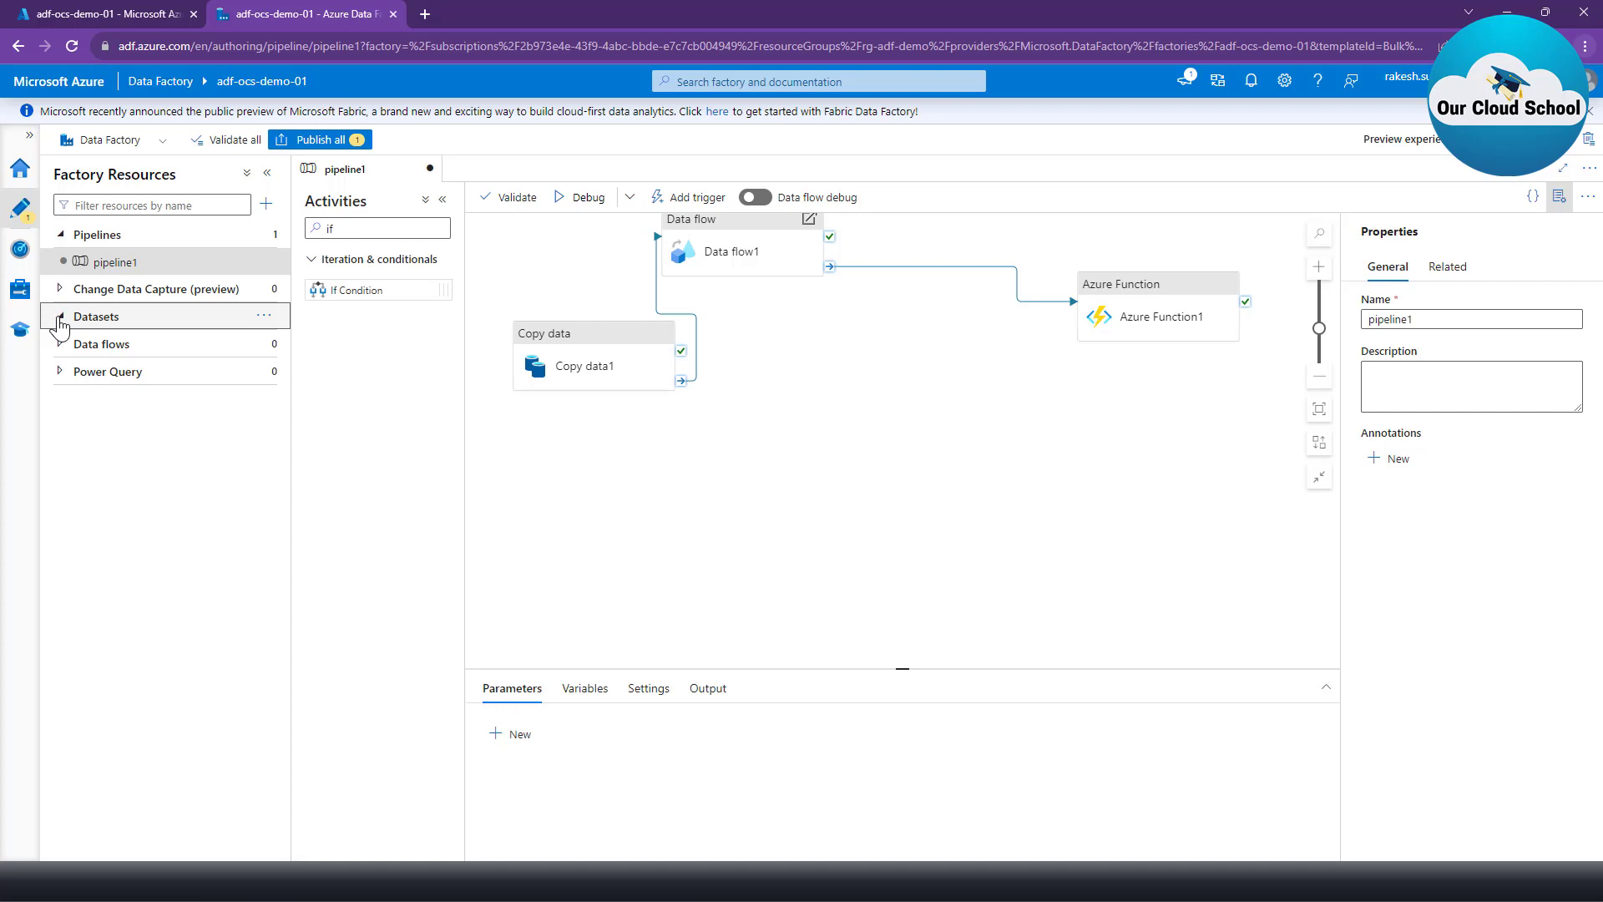
click(261, 316)
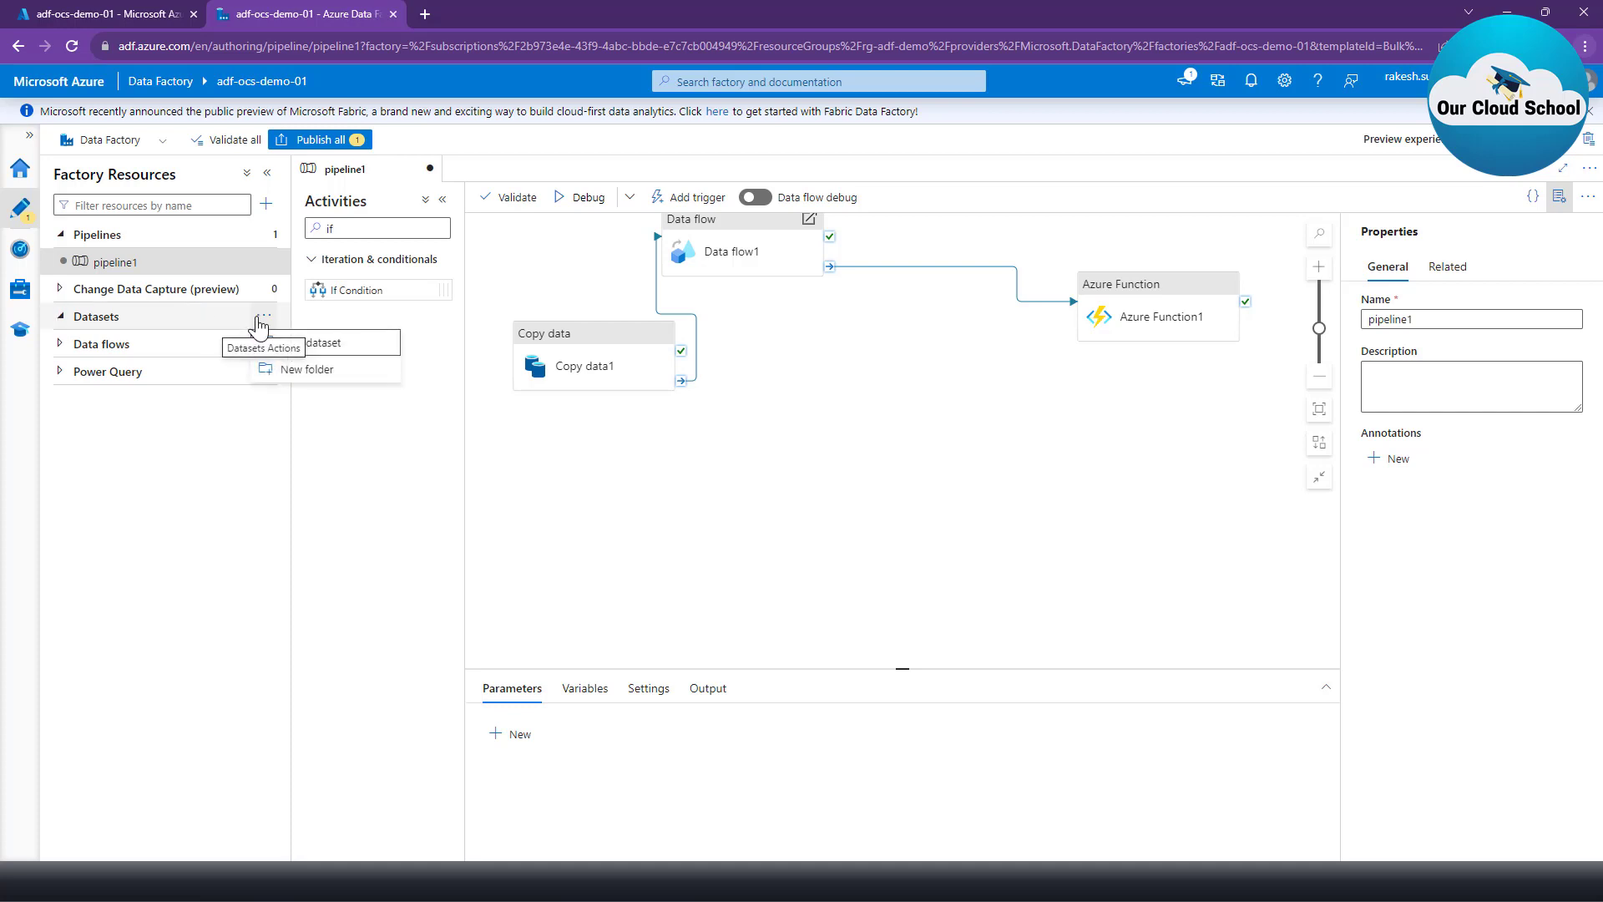
click(340, 349)
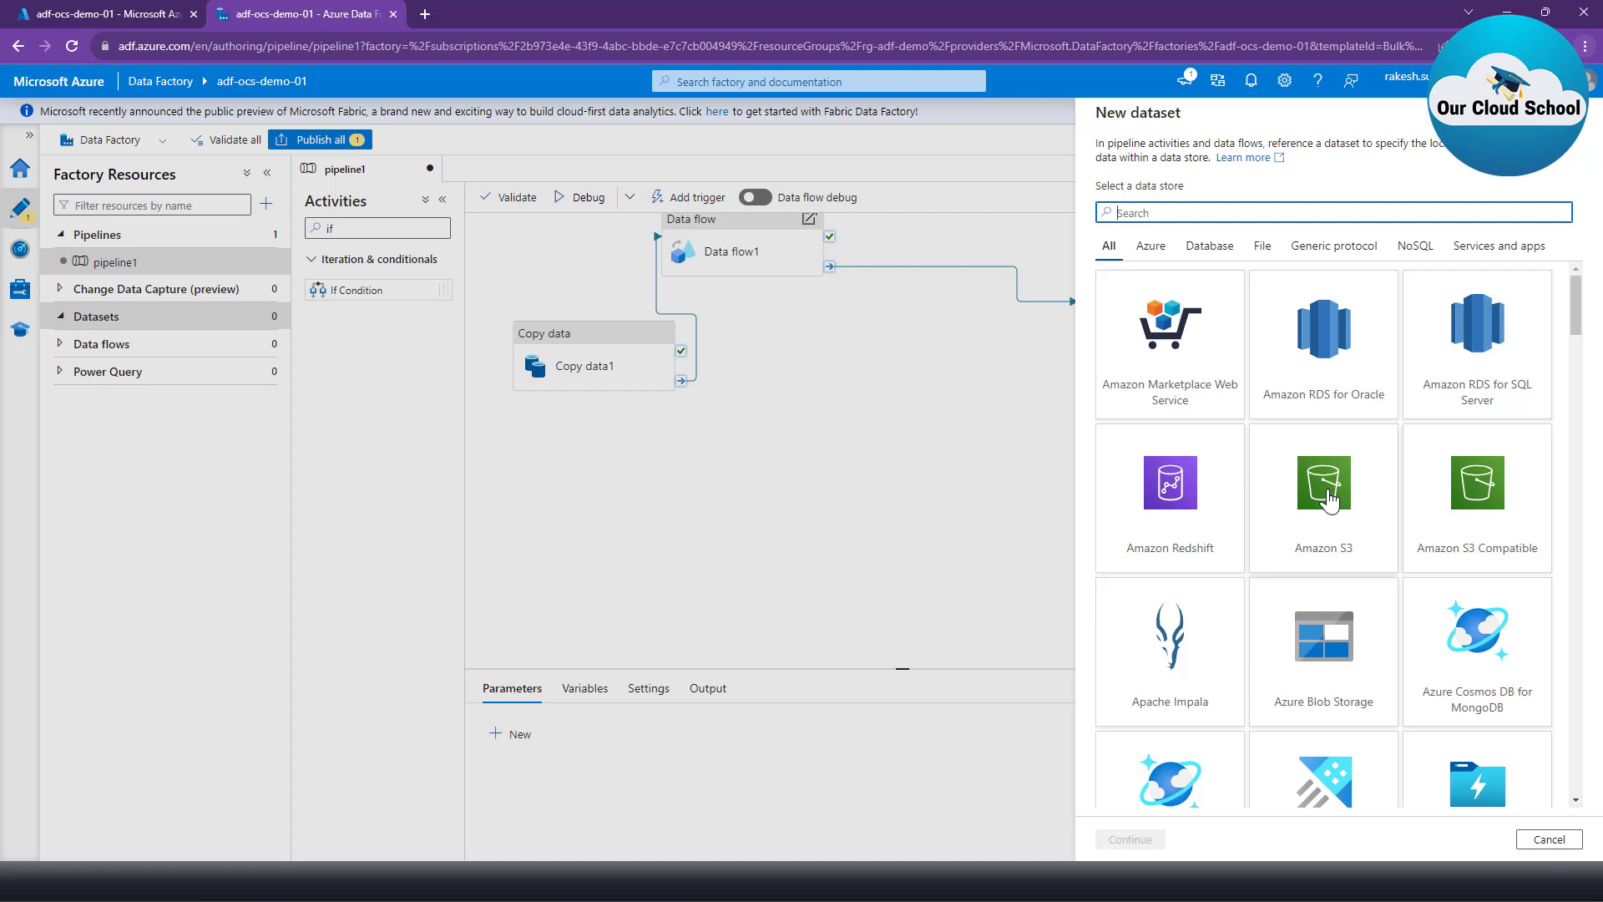
click(1329, 635)
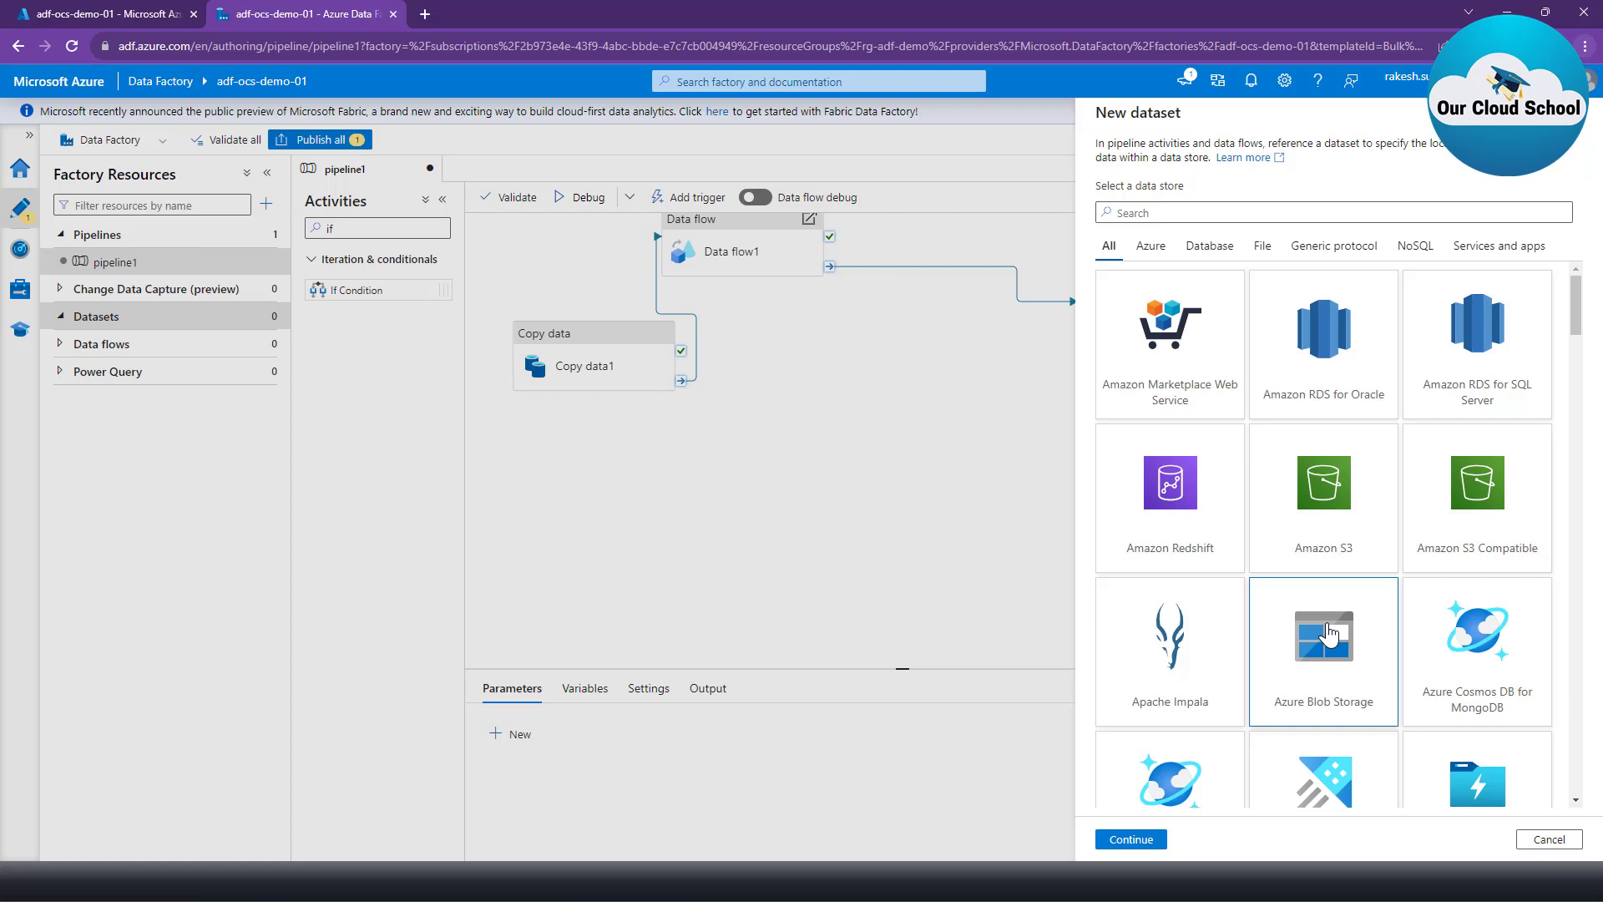
click(1147, 840)
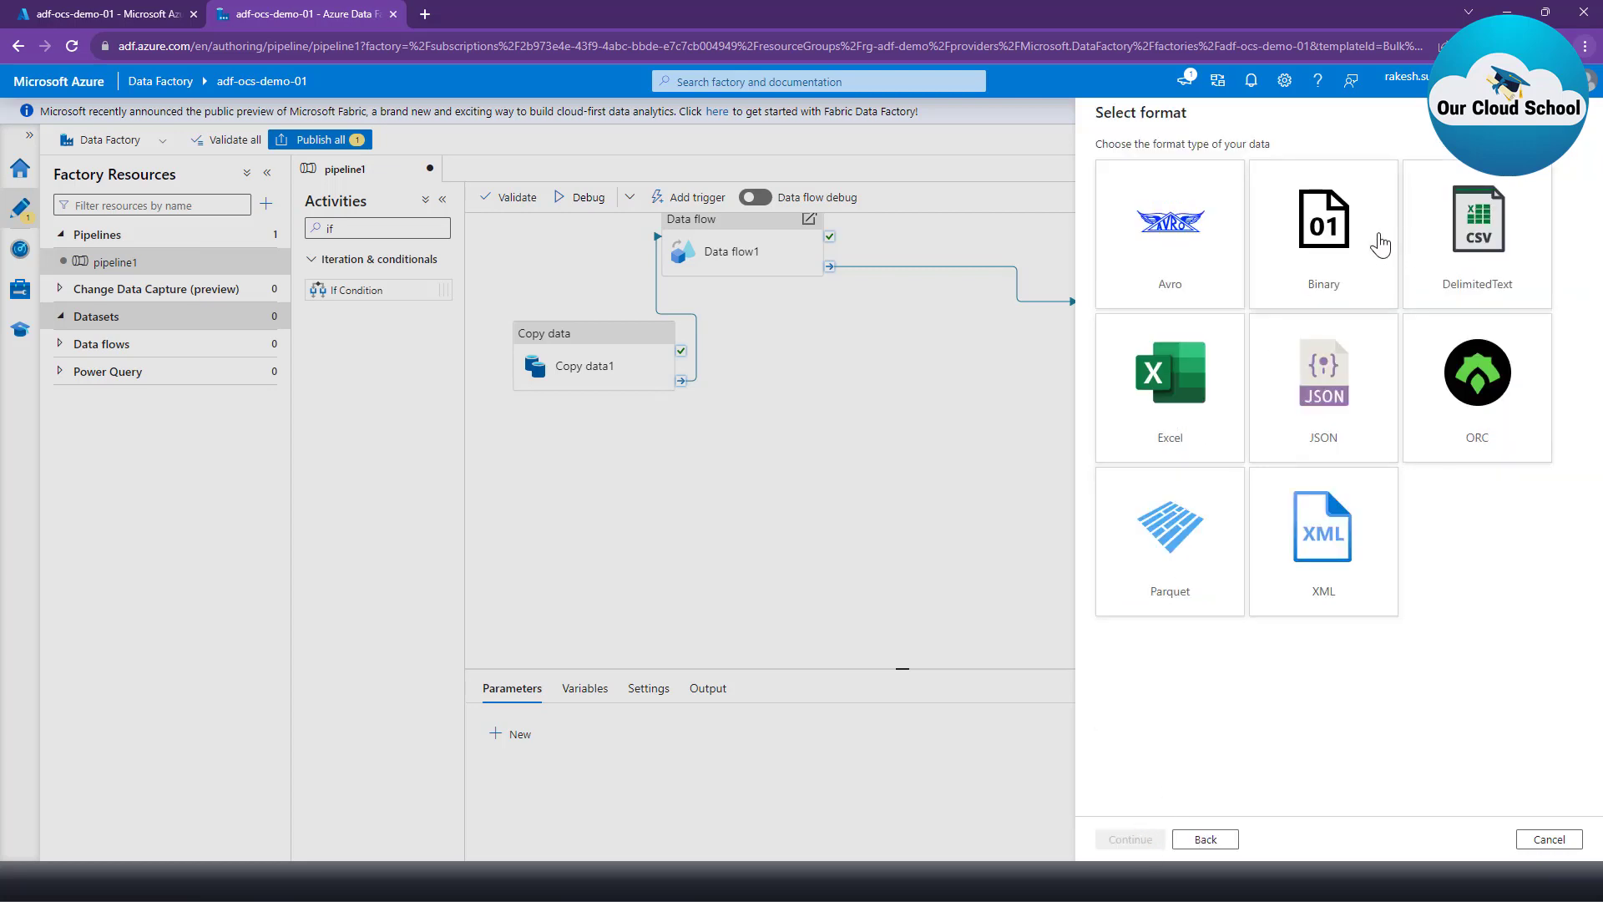
click(1425, 253)
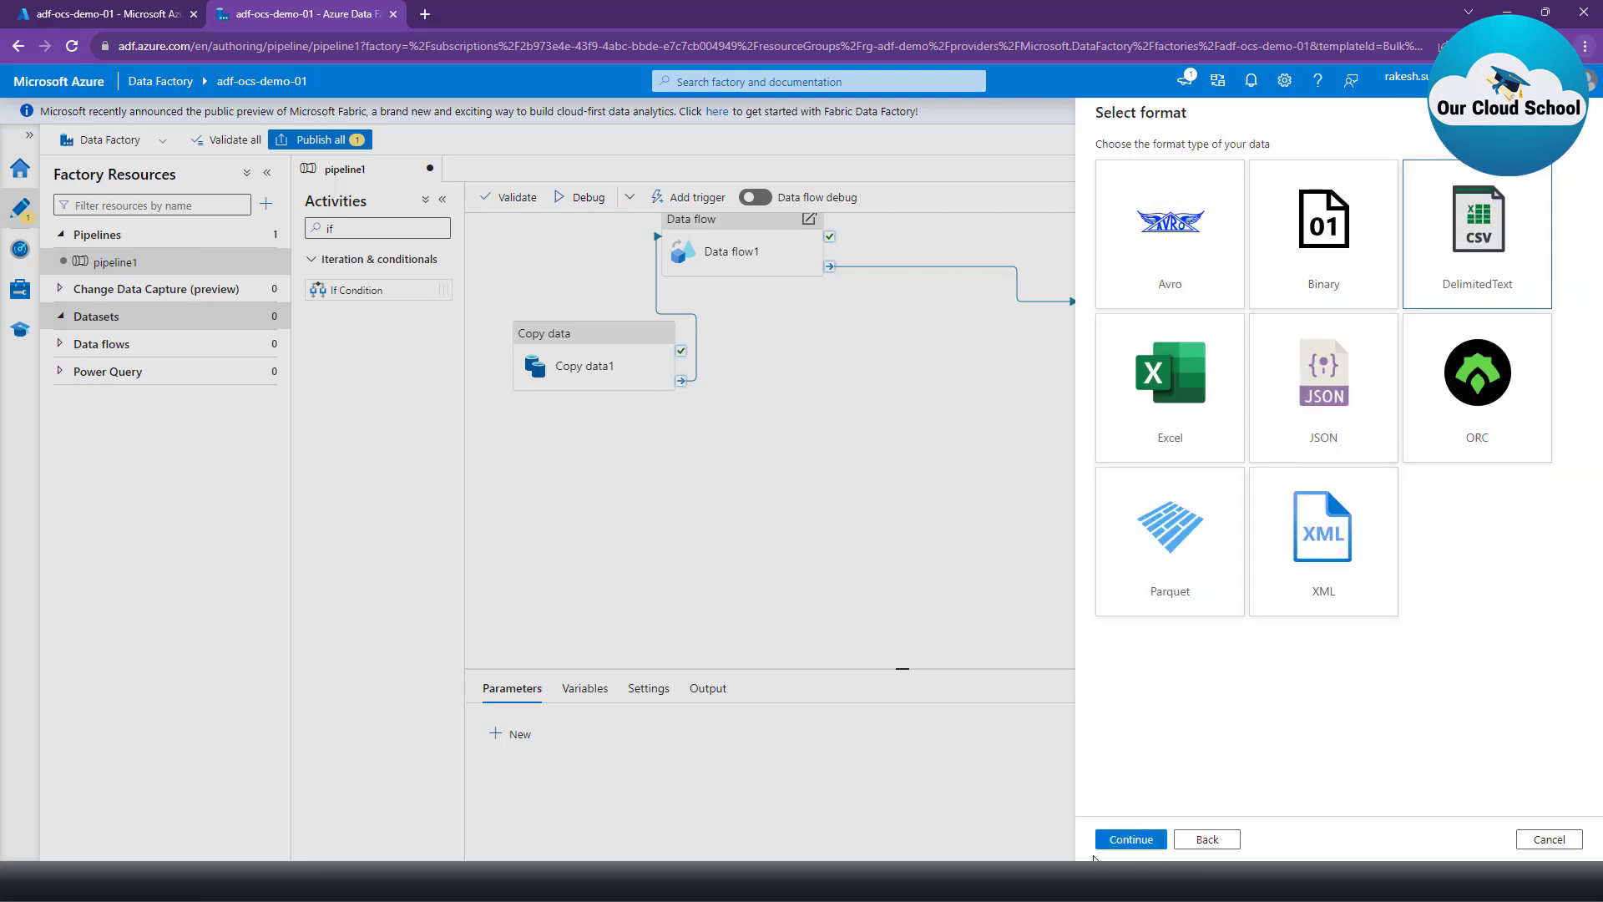
click(1131, 840)
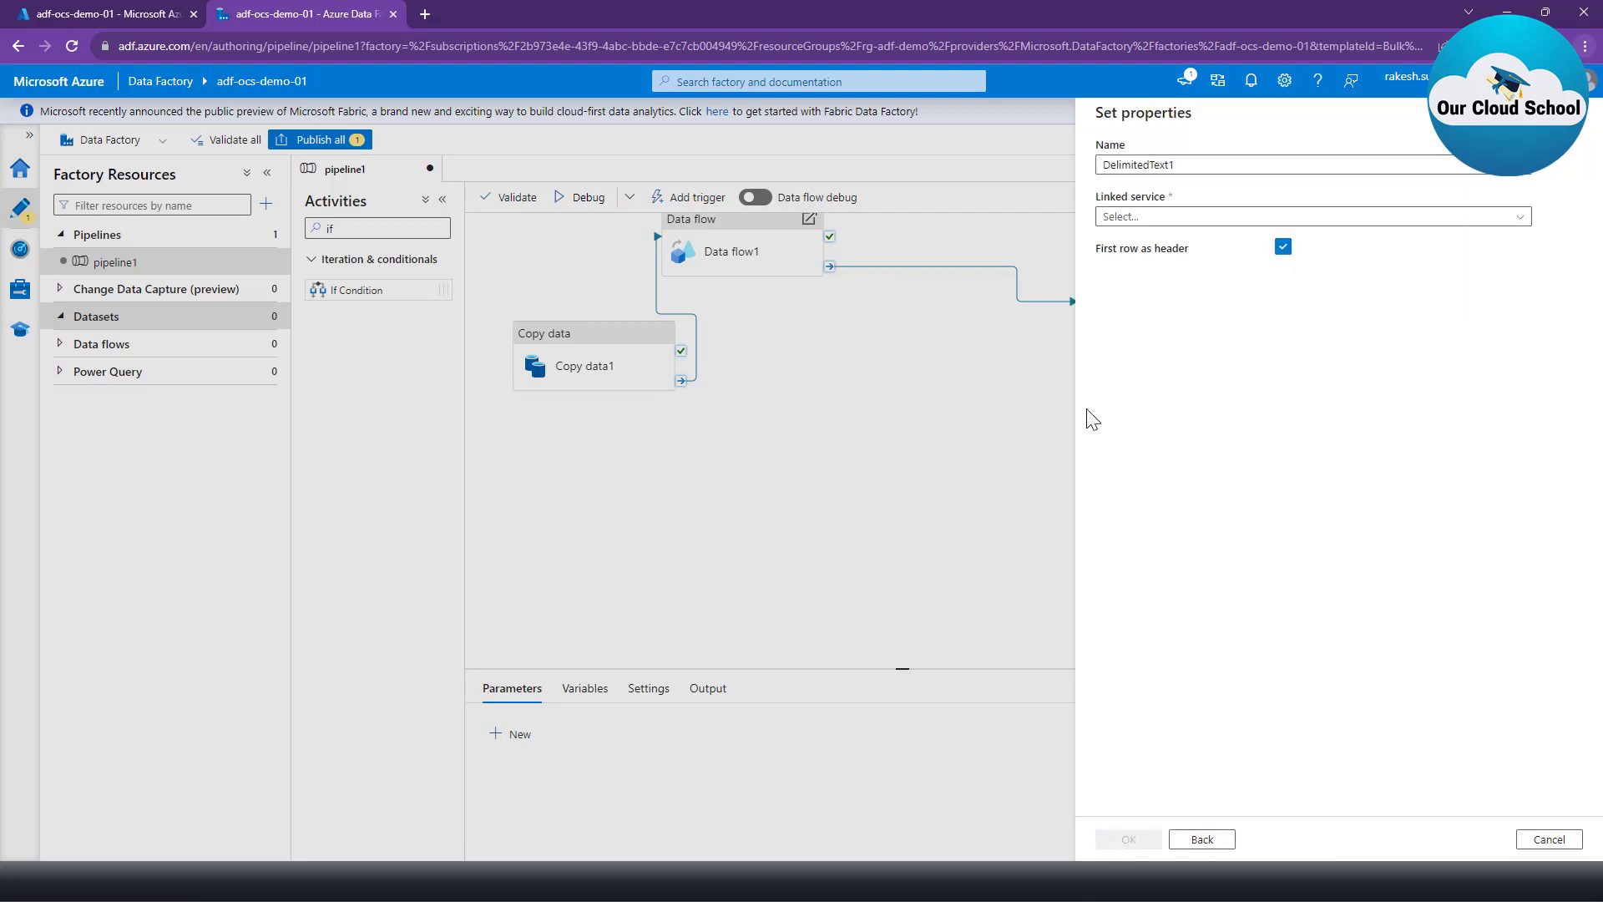
Step: Start a new Azure Blob Storage linked service for the dataset and look through its authentication types, leaving Account key selected
click(1123, 217)
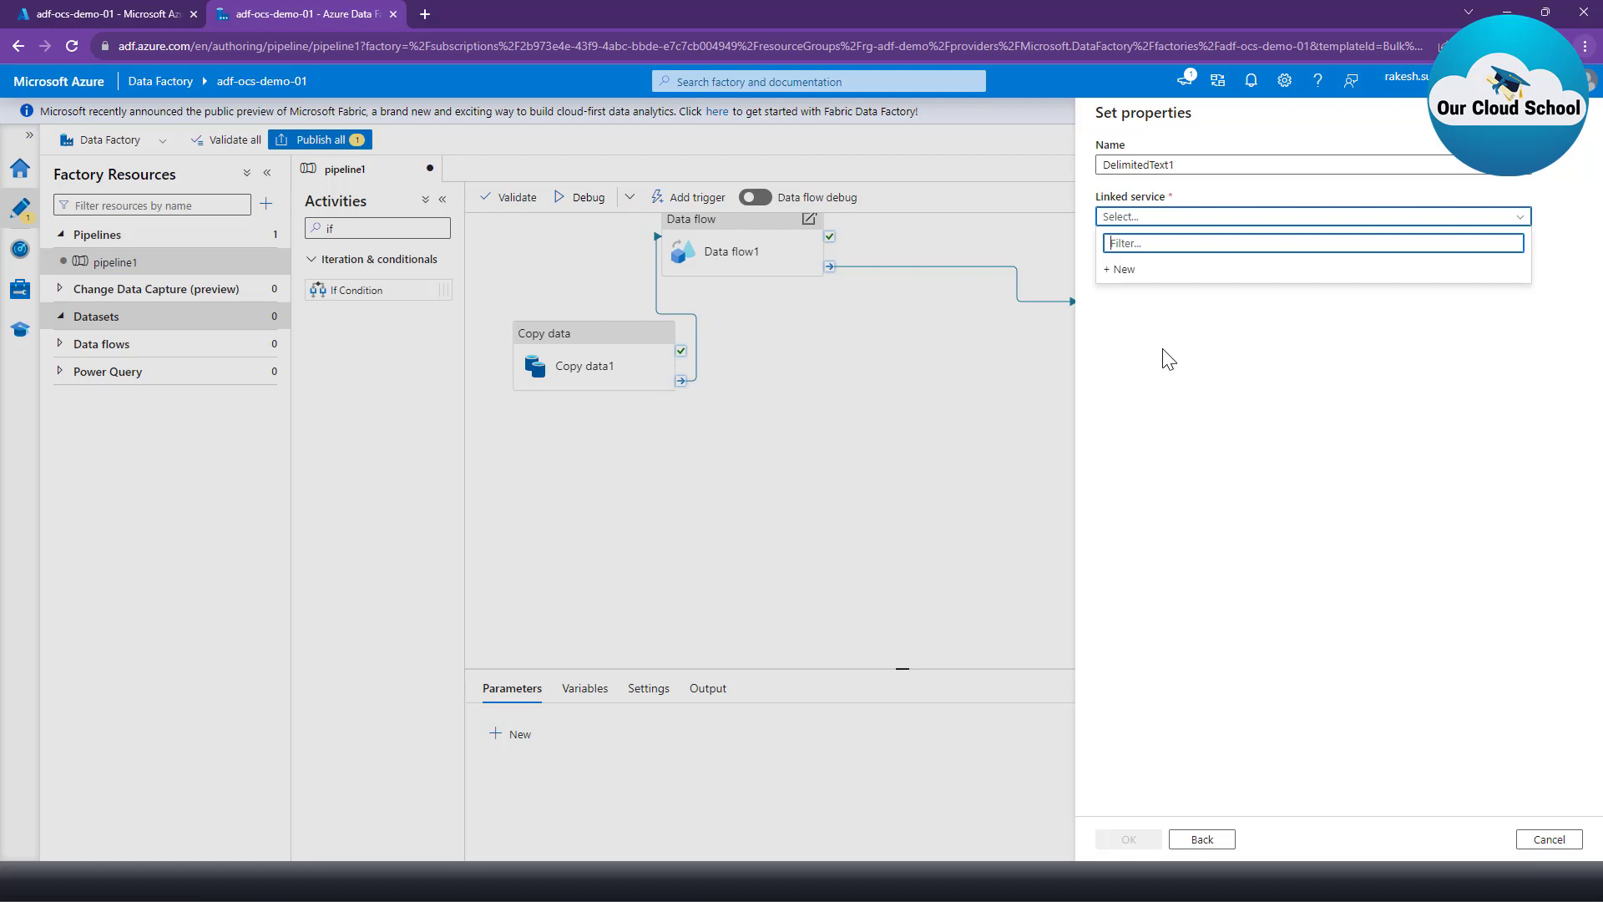
click(1193, 271)
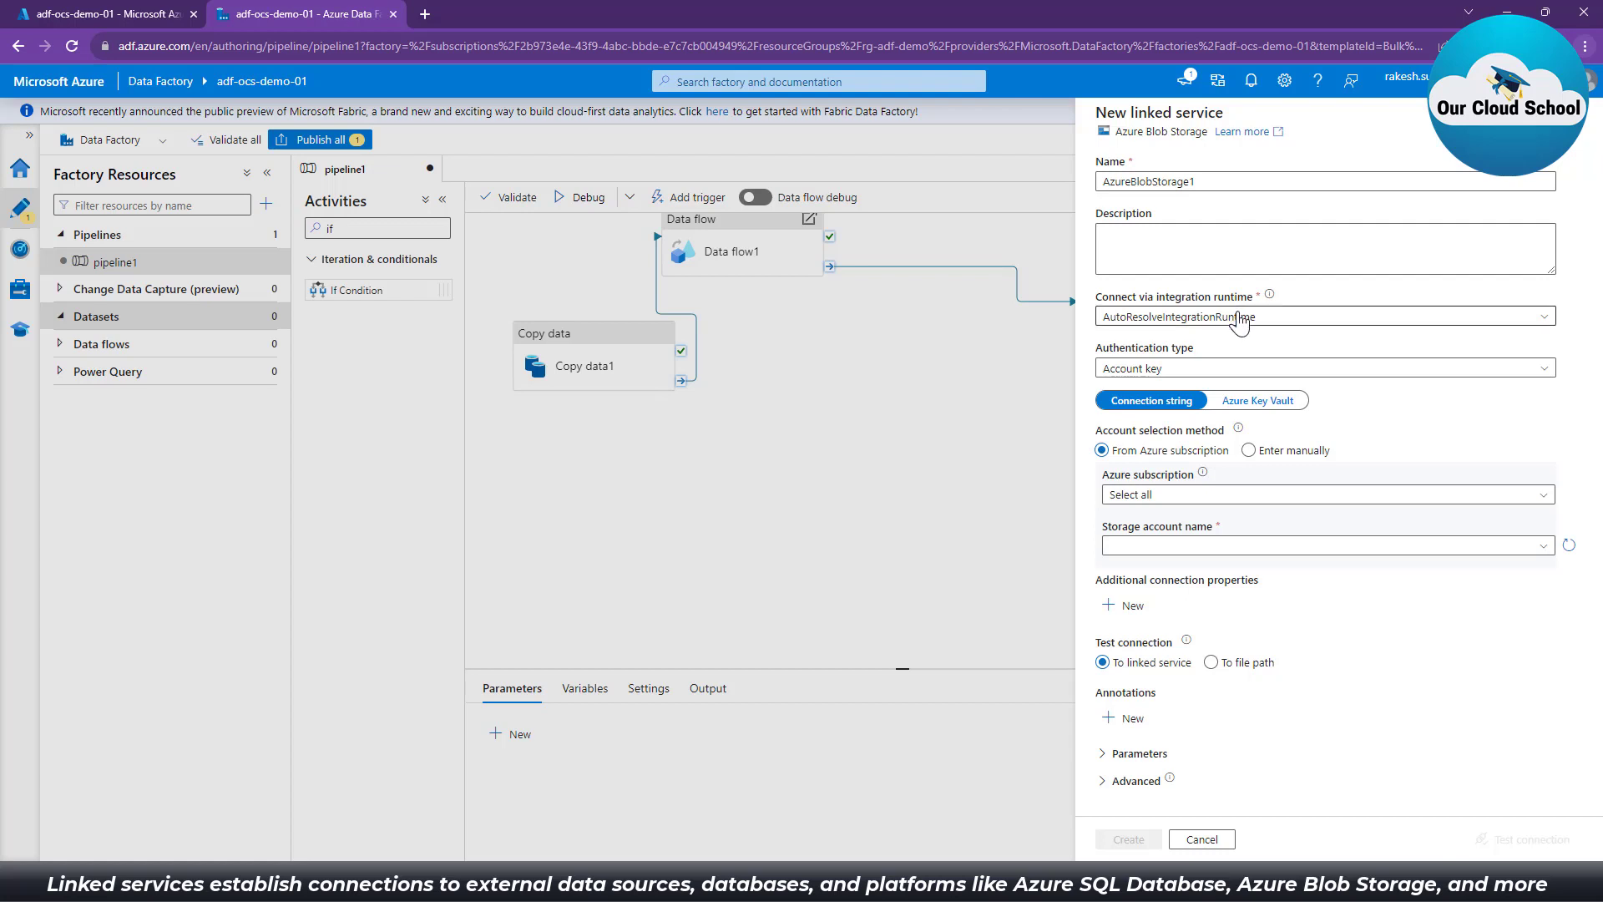
click(1210, 181)
key(ctrl+a)
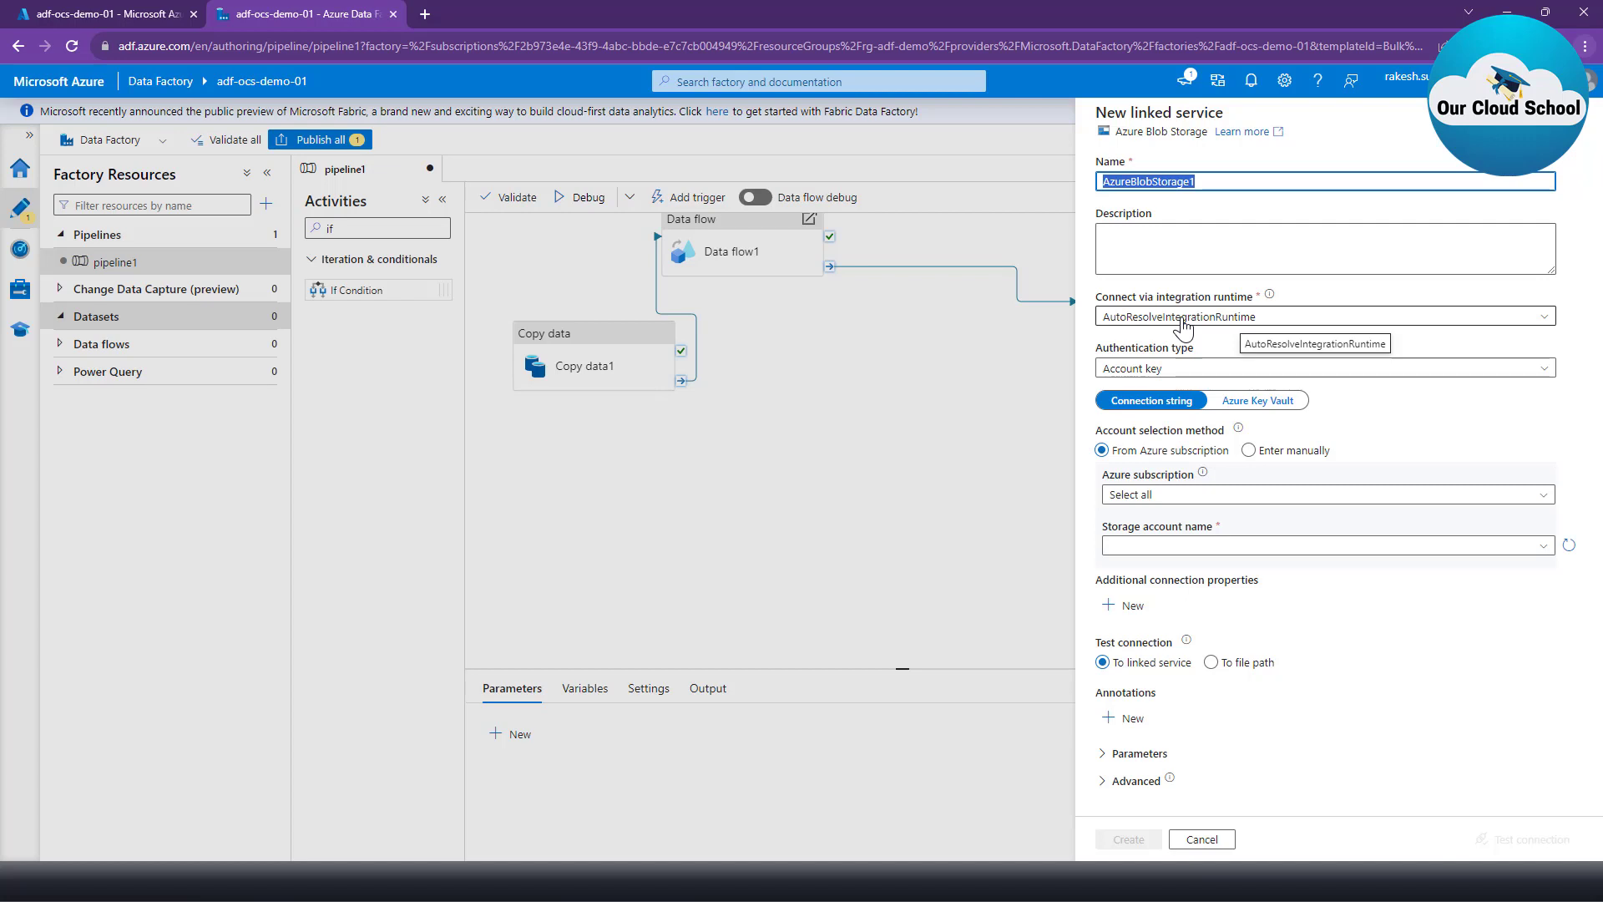
click(1186, 372)
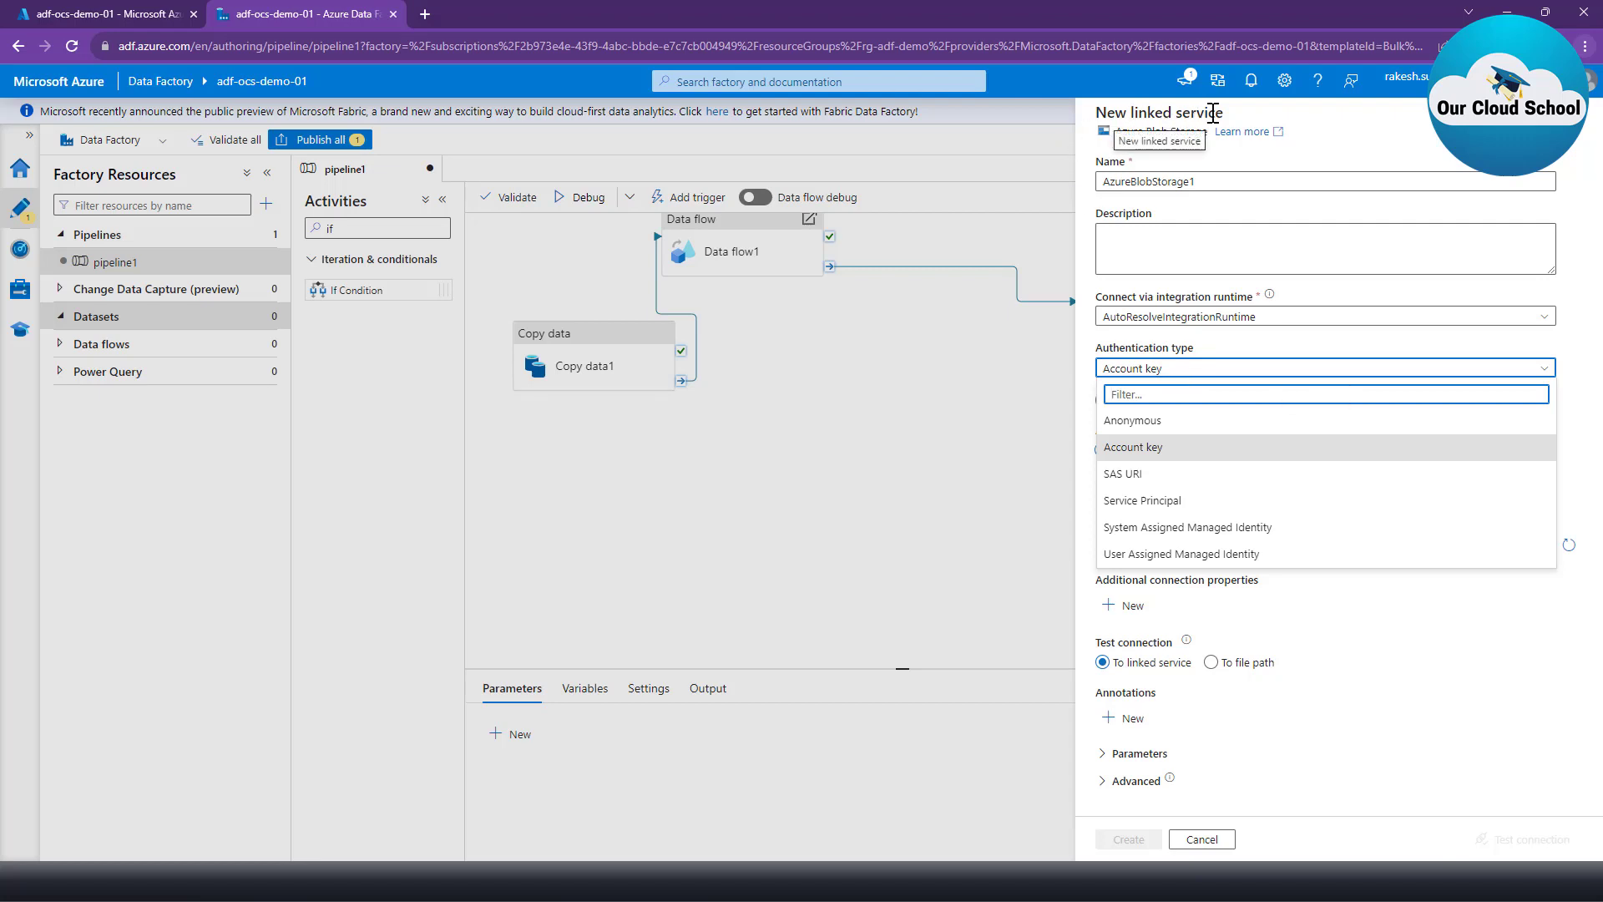
drag(1122, 132, 1203, 133)
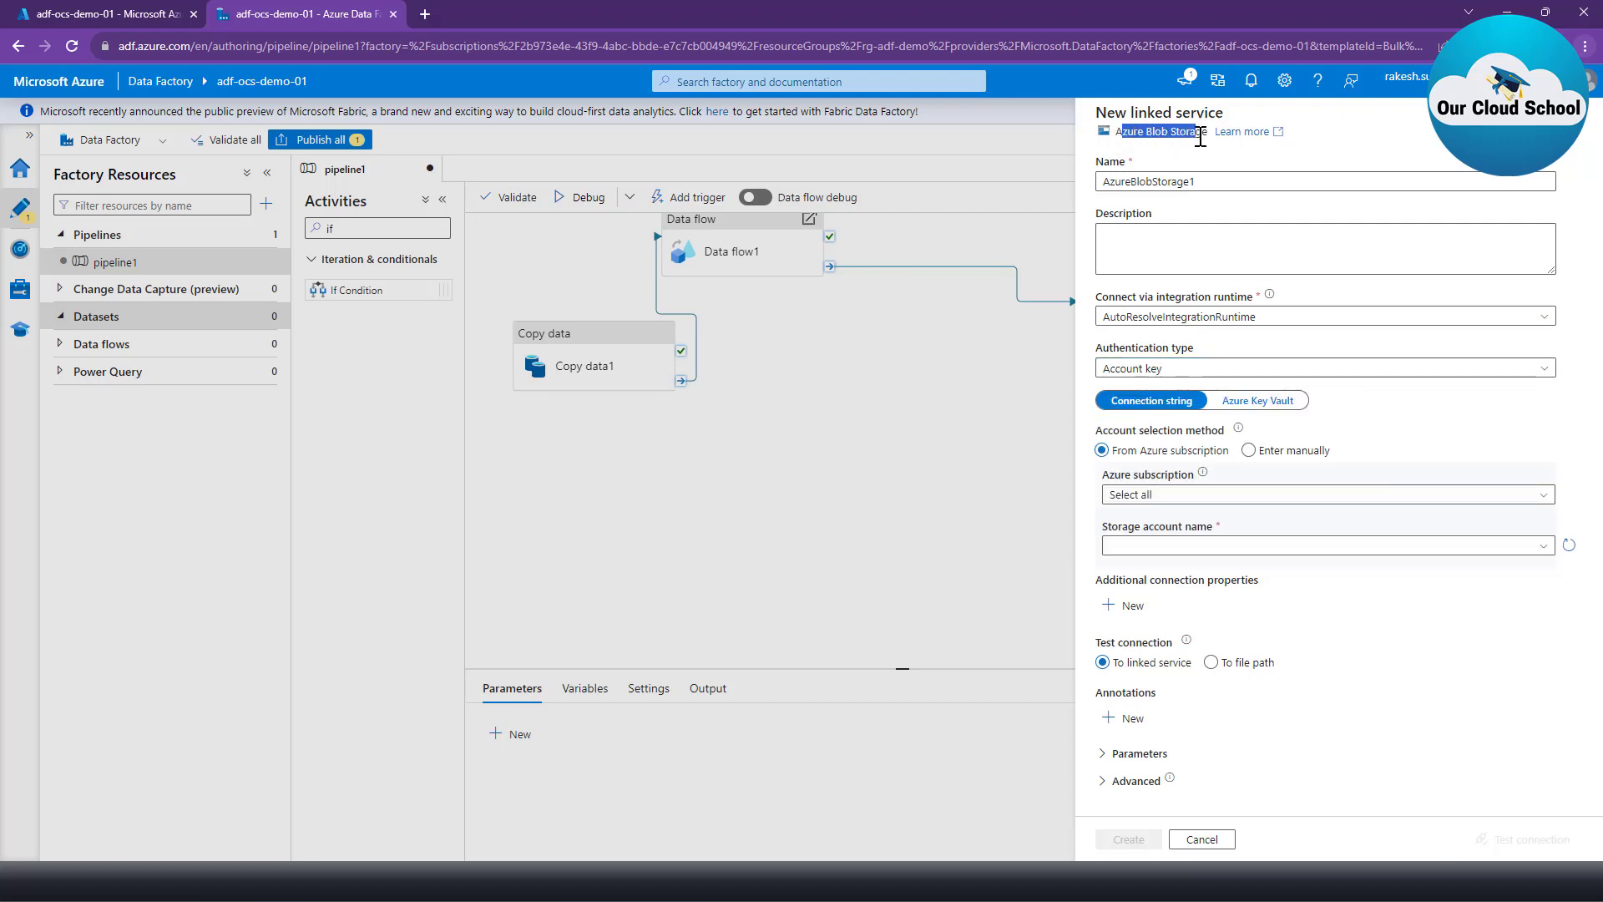
click(1198, 369)
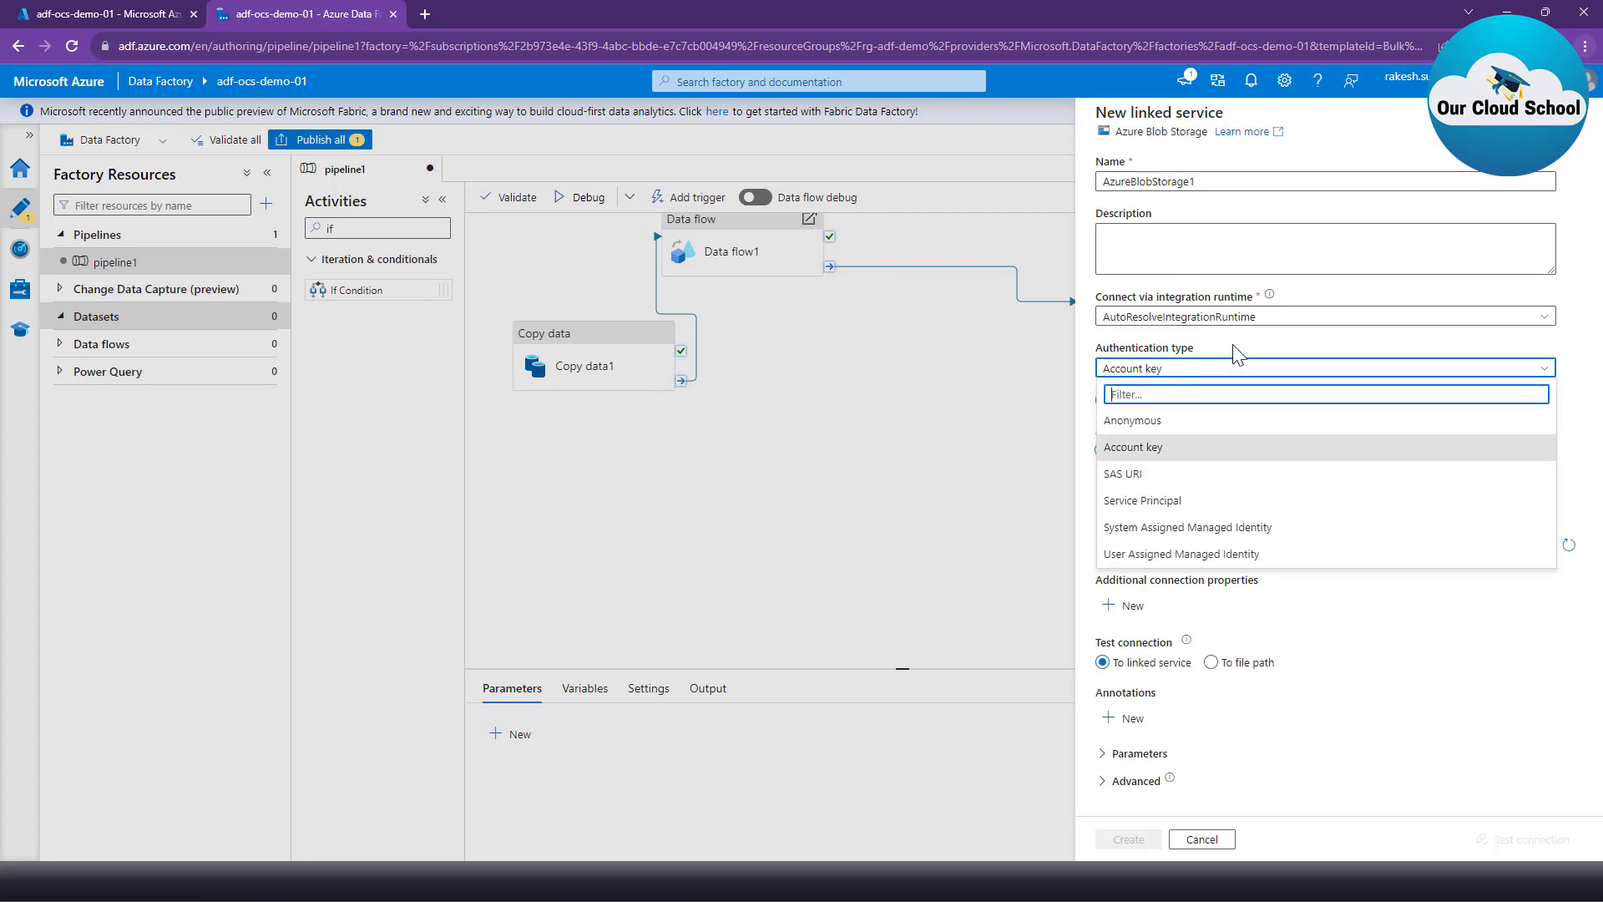
click(1240, 358)
Step: Connect the linked service to storage account sttfstoragelocation in the Our Cloud School subscription, test the connection and create the service
click(1200, 501)
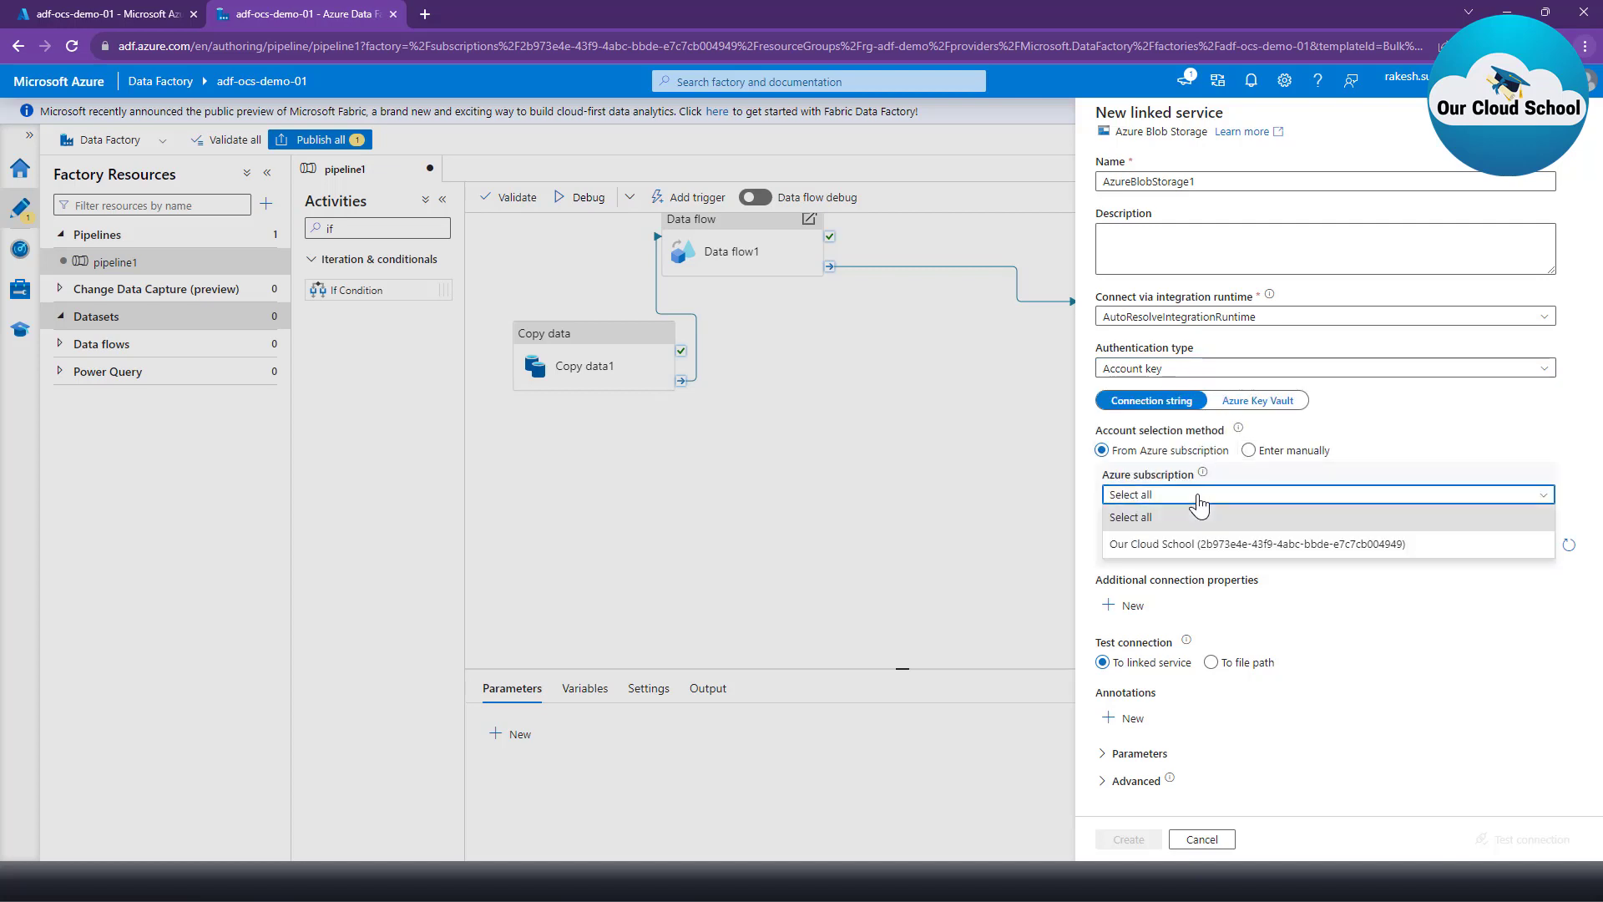
click(1193, 547)
click(1192, 549)
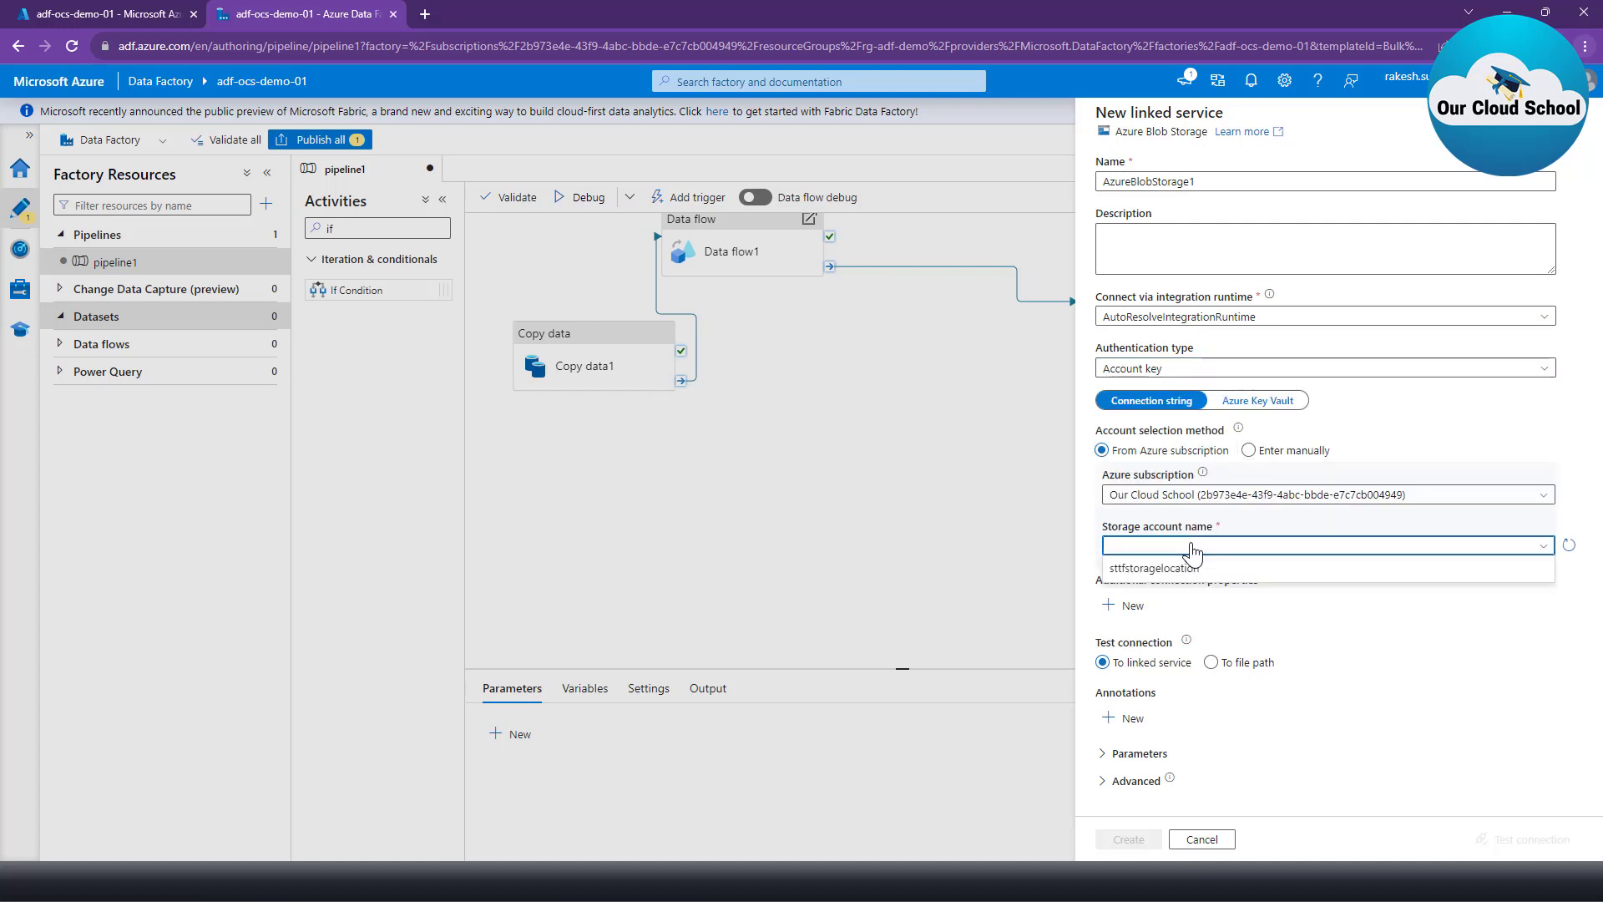
click(1181, 575)
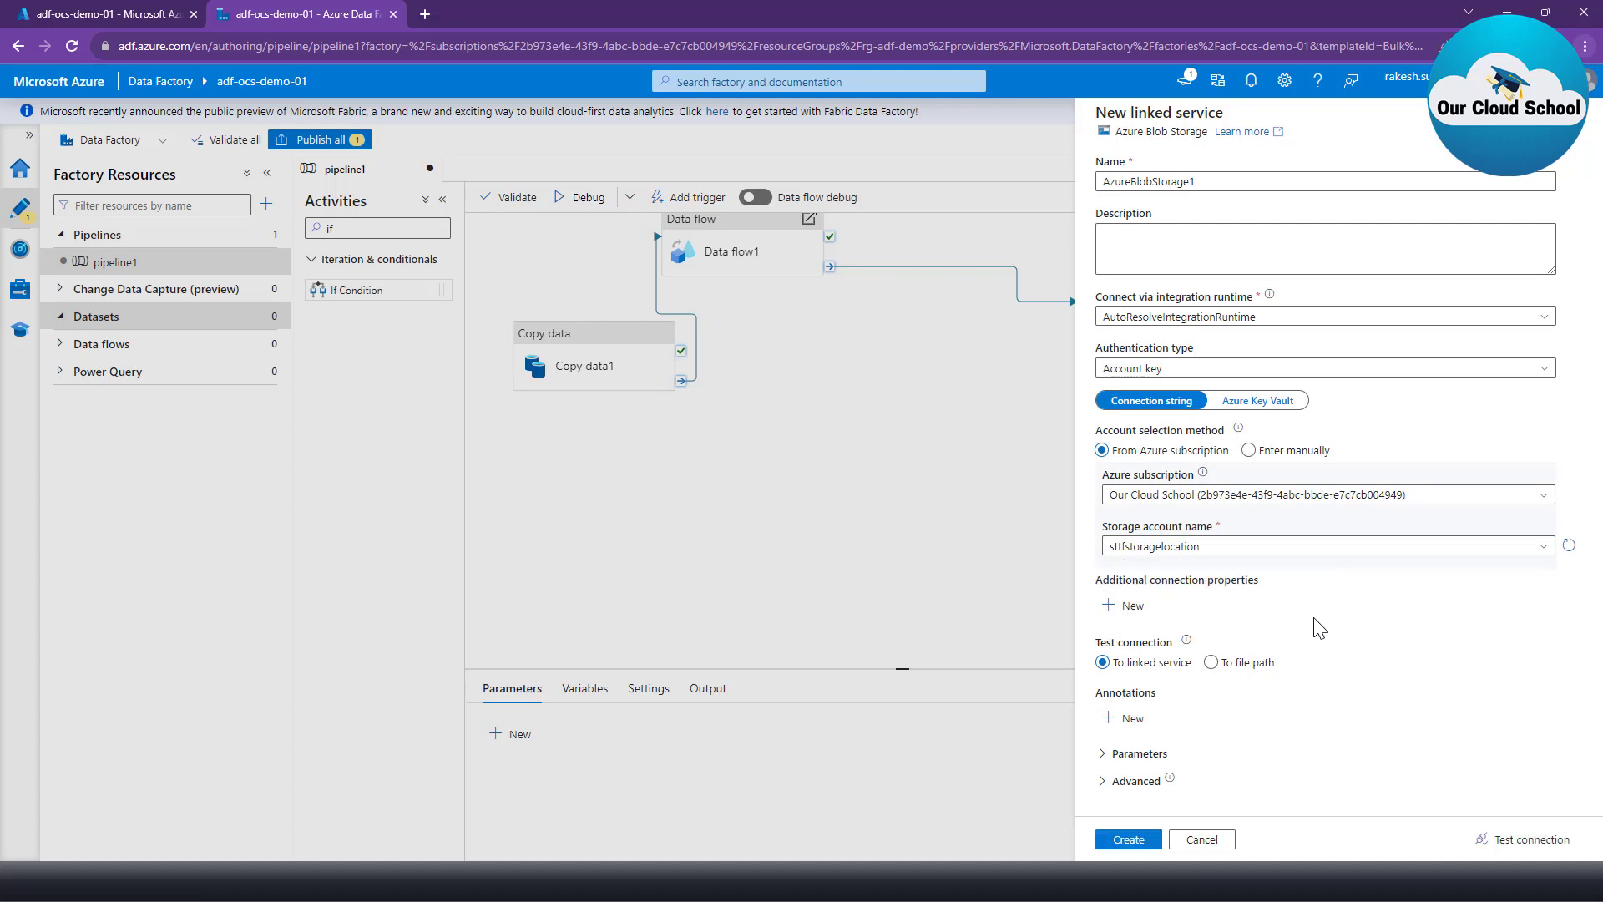
click(1503, 845)
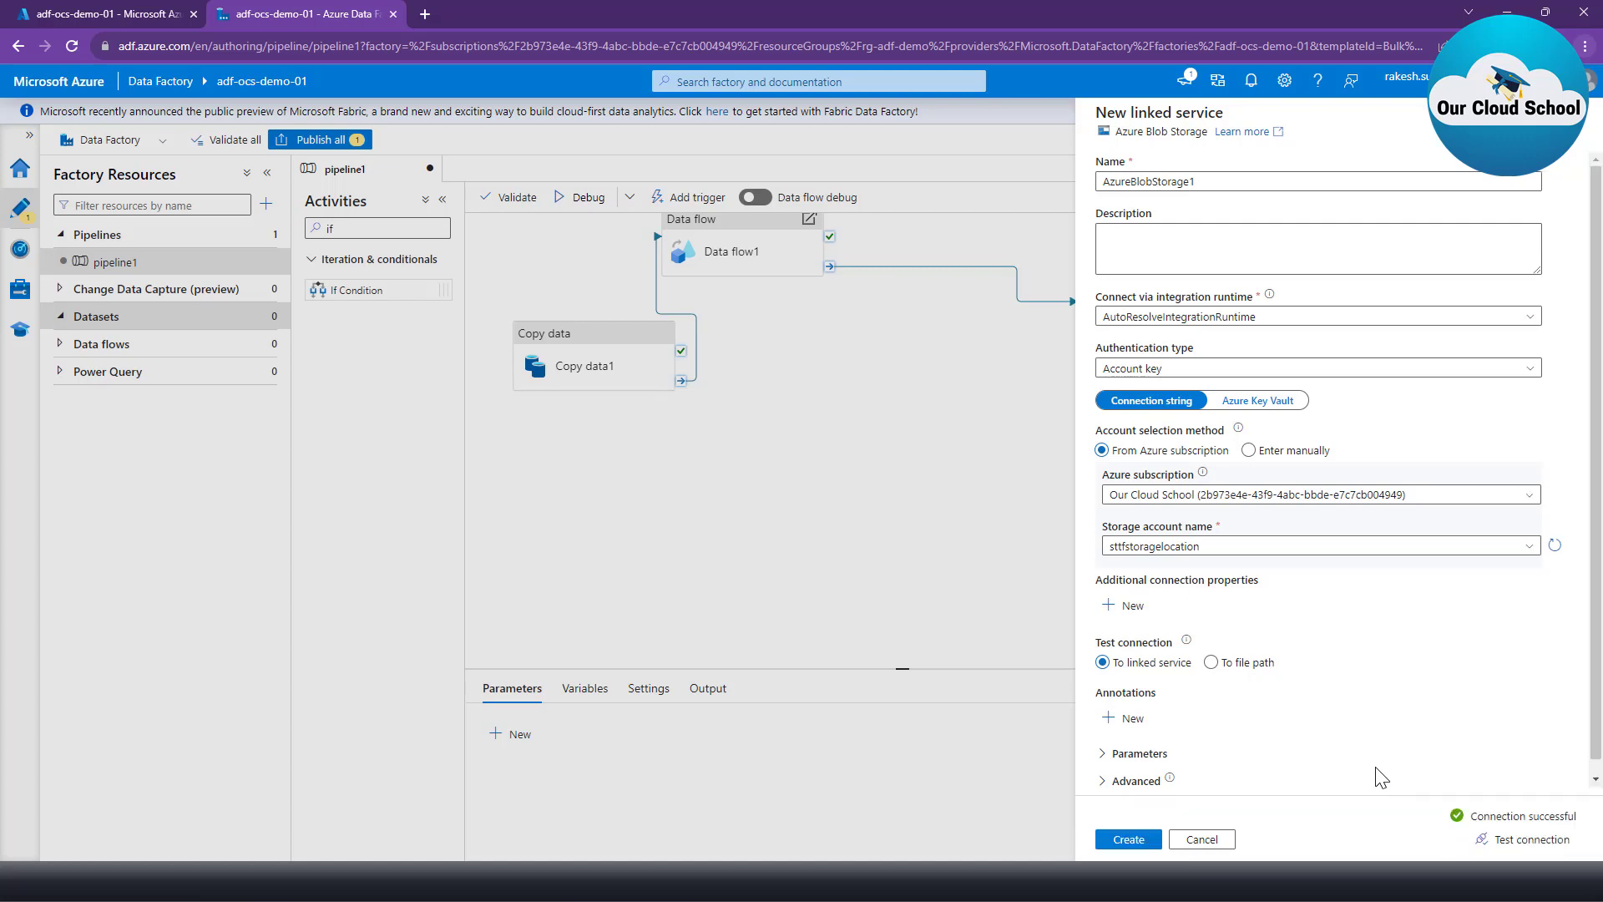
click(1144, 842)
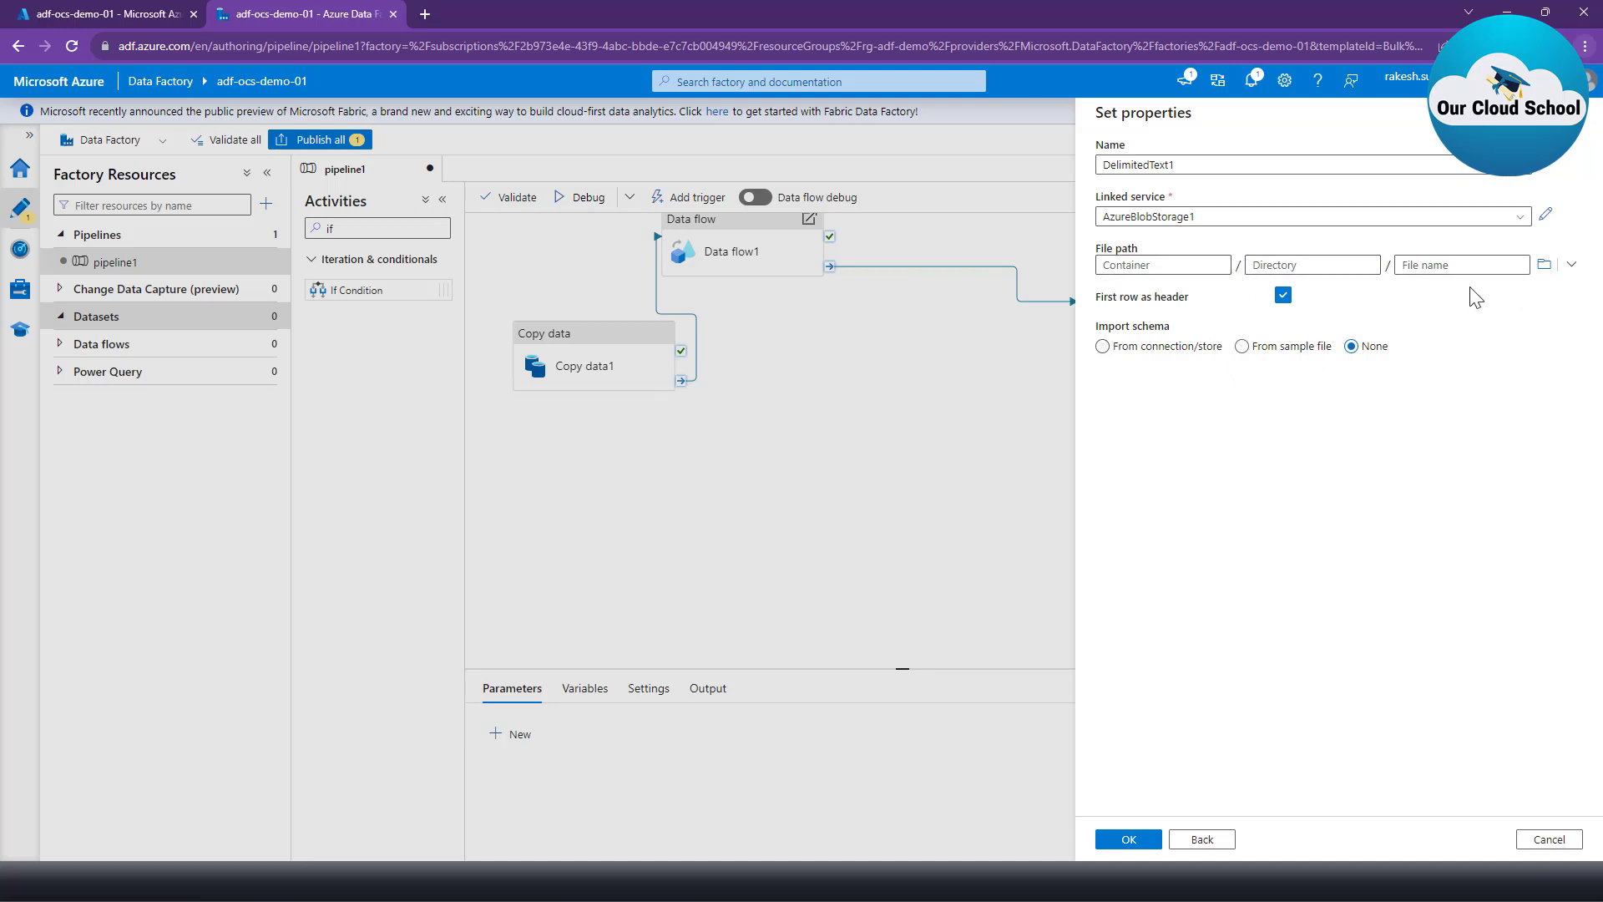
Step: Set the dataset's file path to the tfstate container and create the dataset
click(1546, 270)
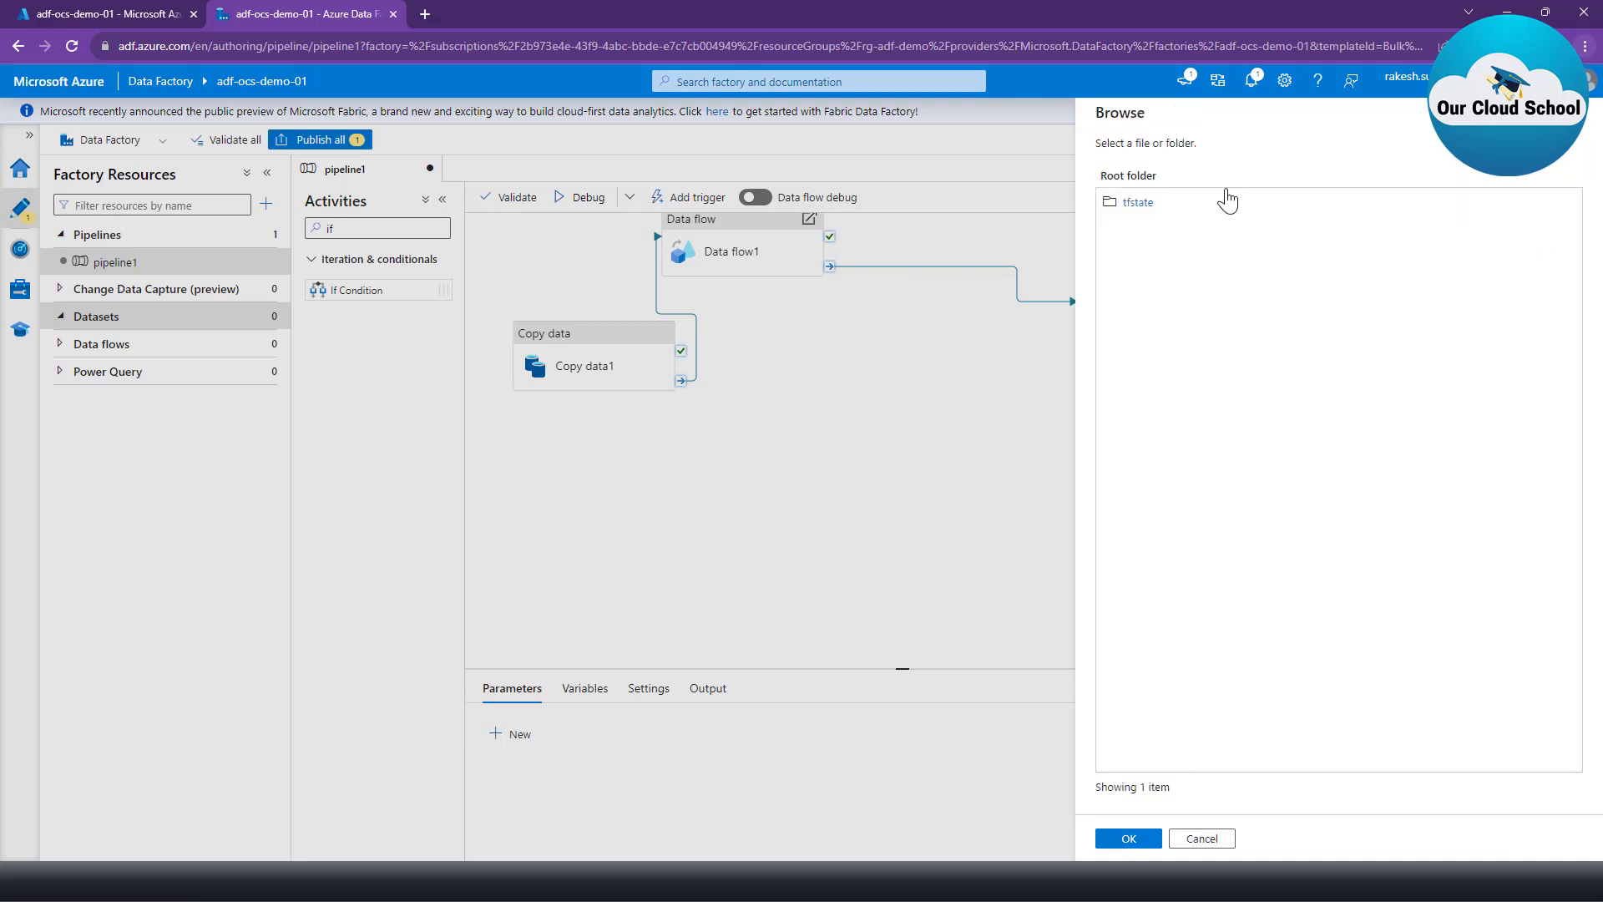
click(1139, 204)
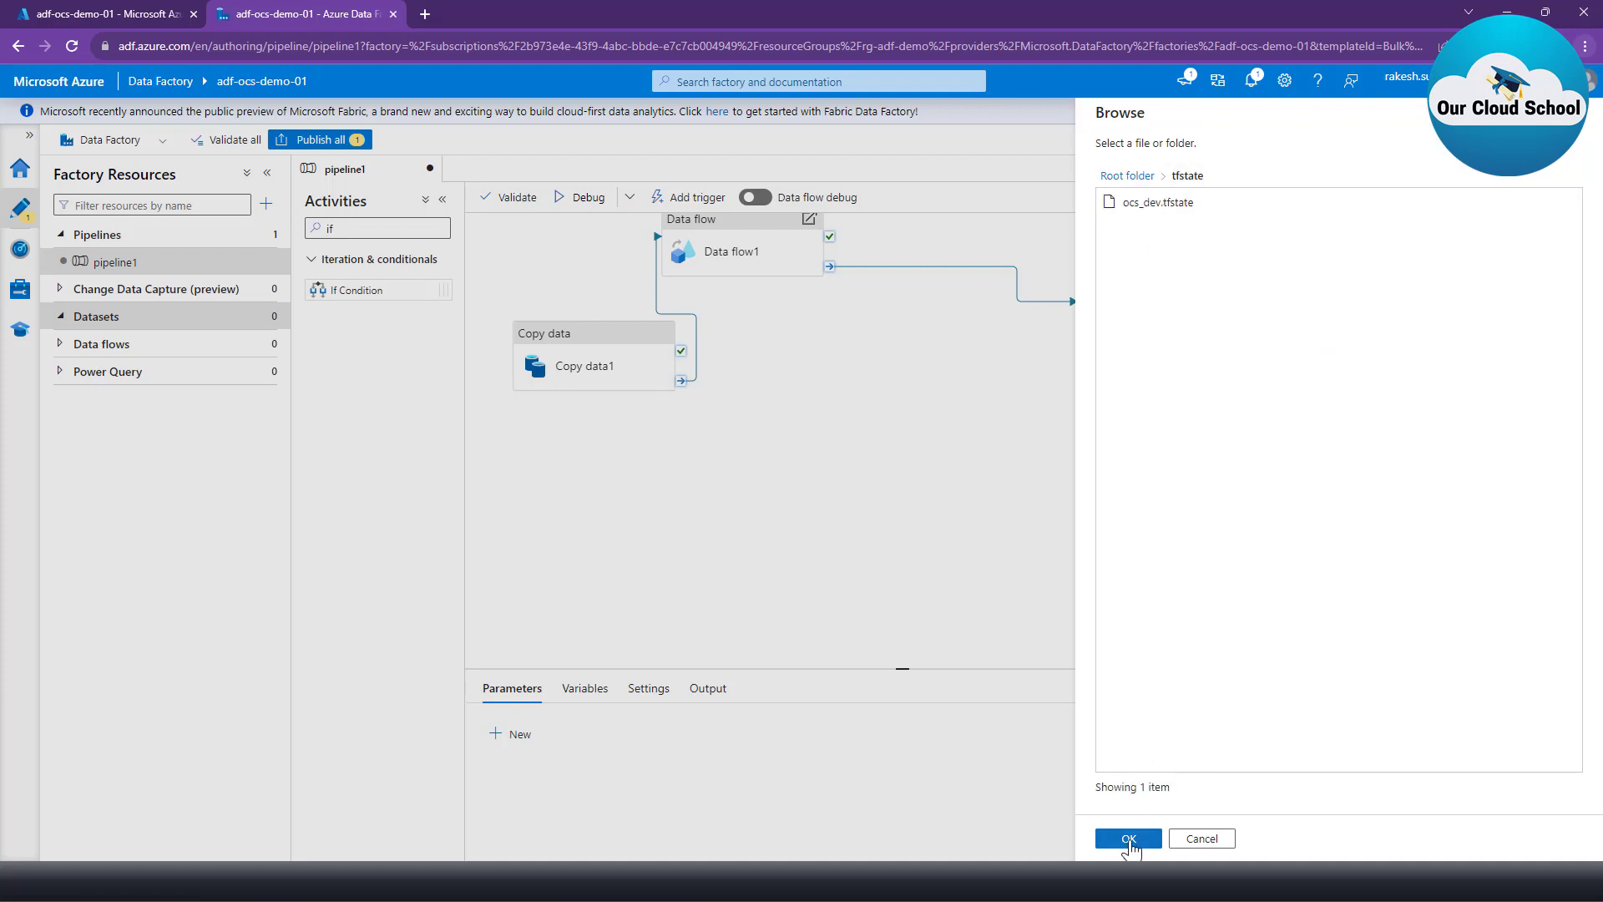
click(1129, 839)
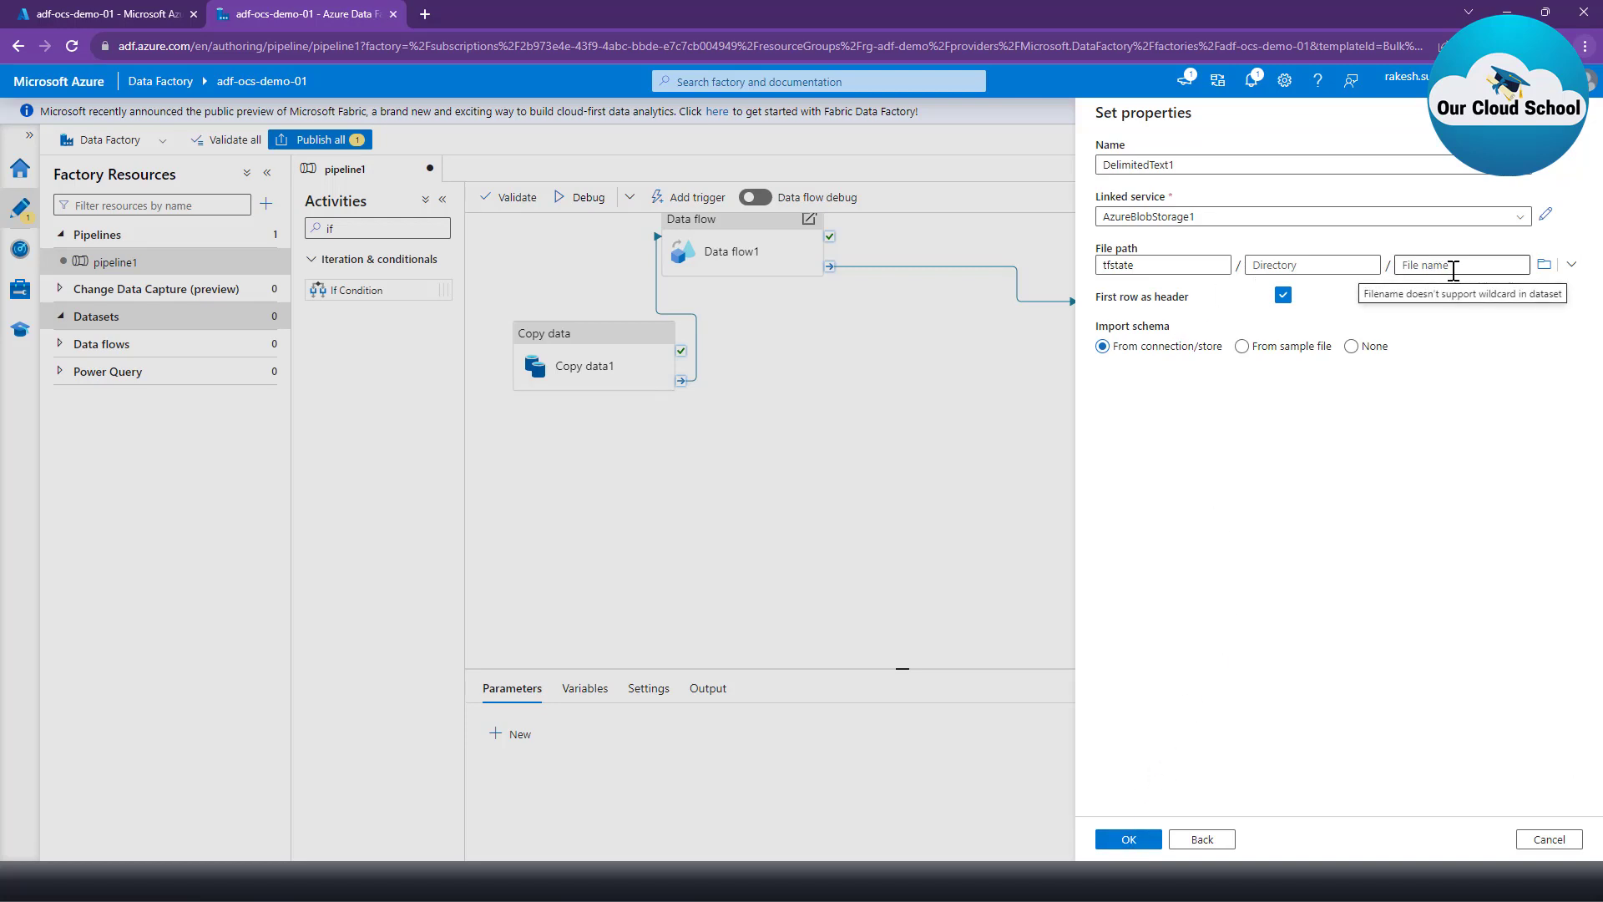
double_click(1174, 264)
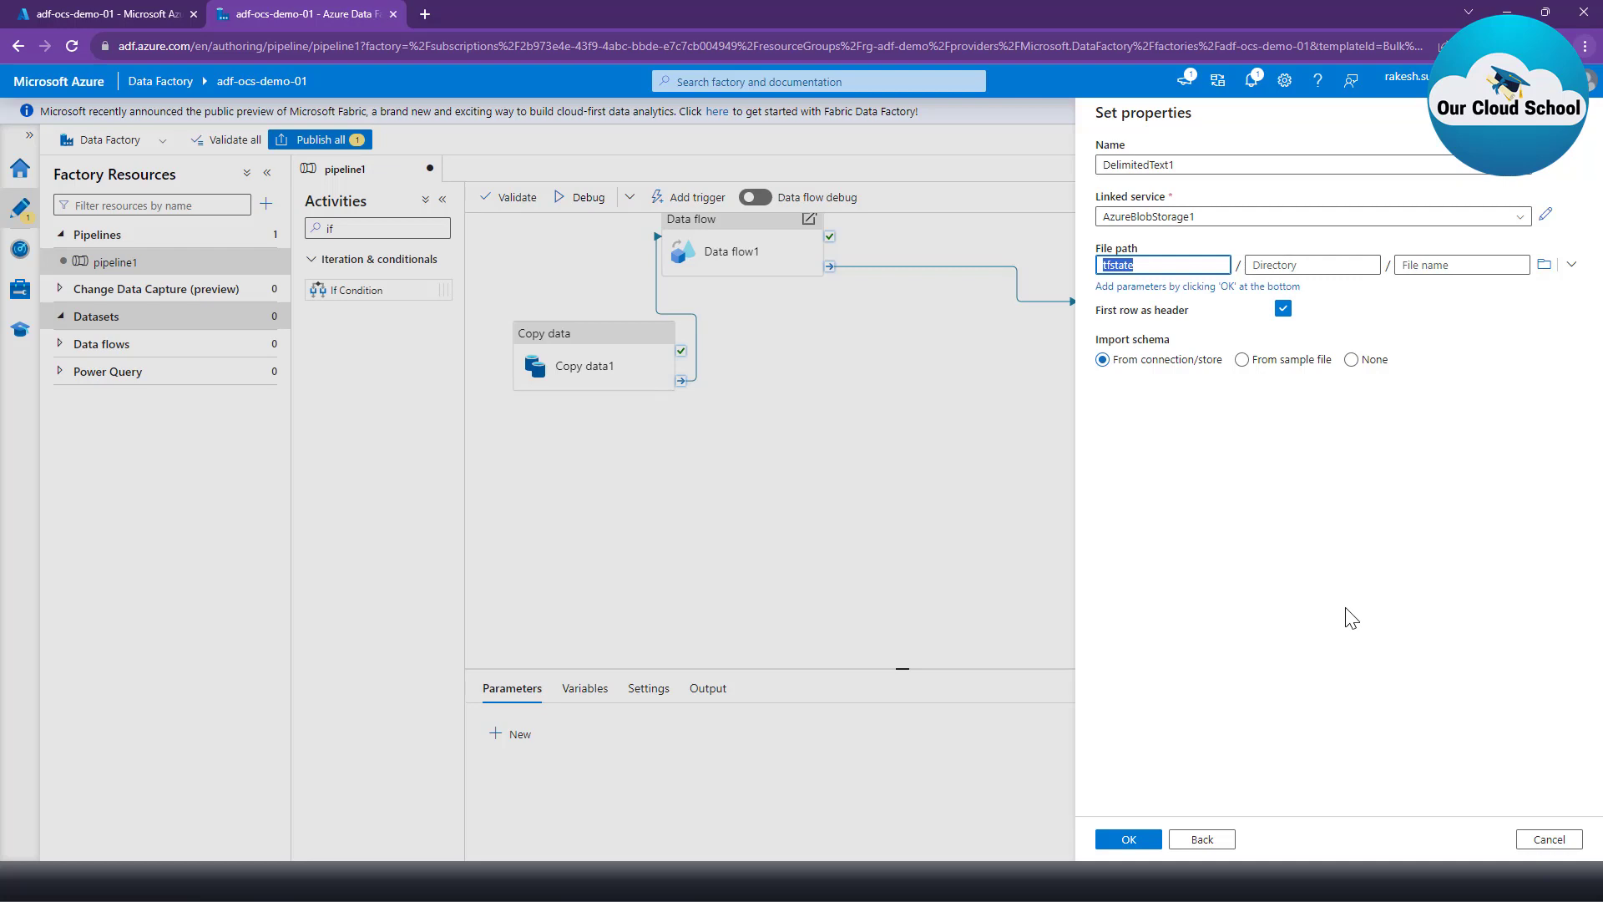
click(1127, 843)
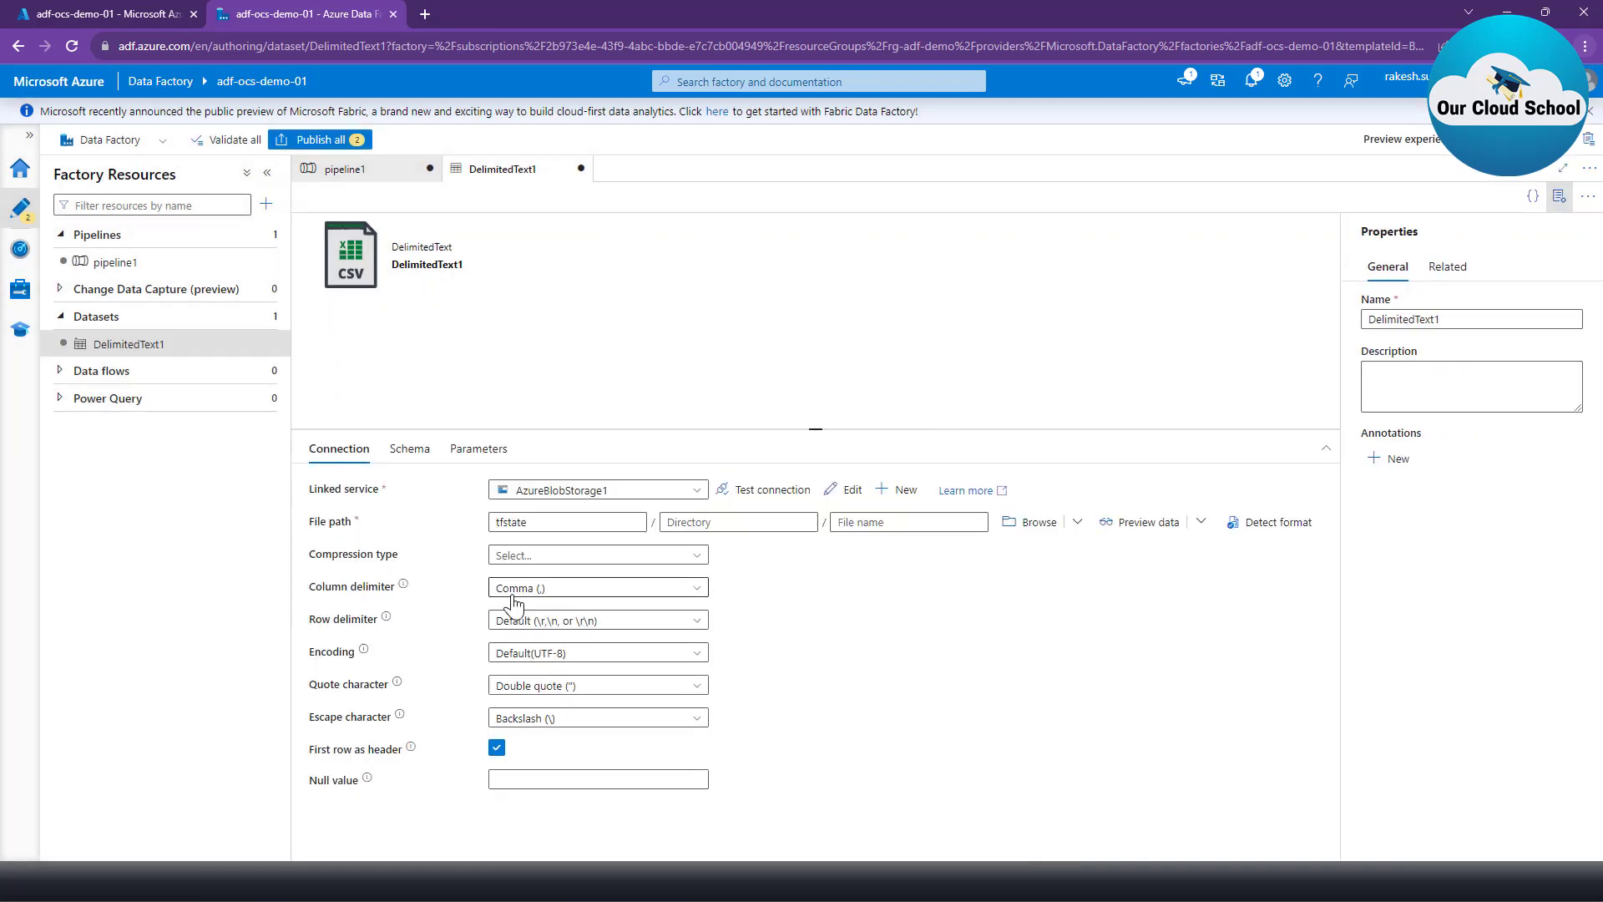
Step: Show the dataset's schema page, and examine the name and type of the blob storage entry in the factory's linked services
click(408, 450)
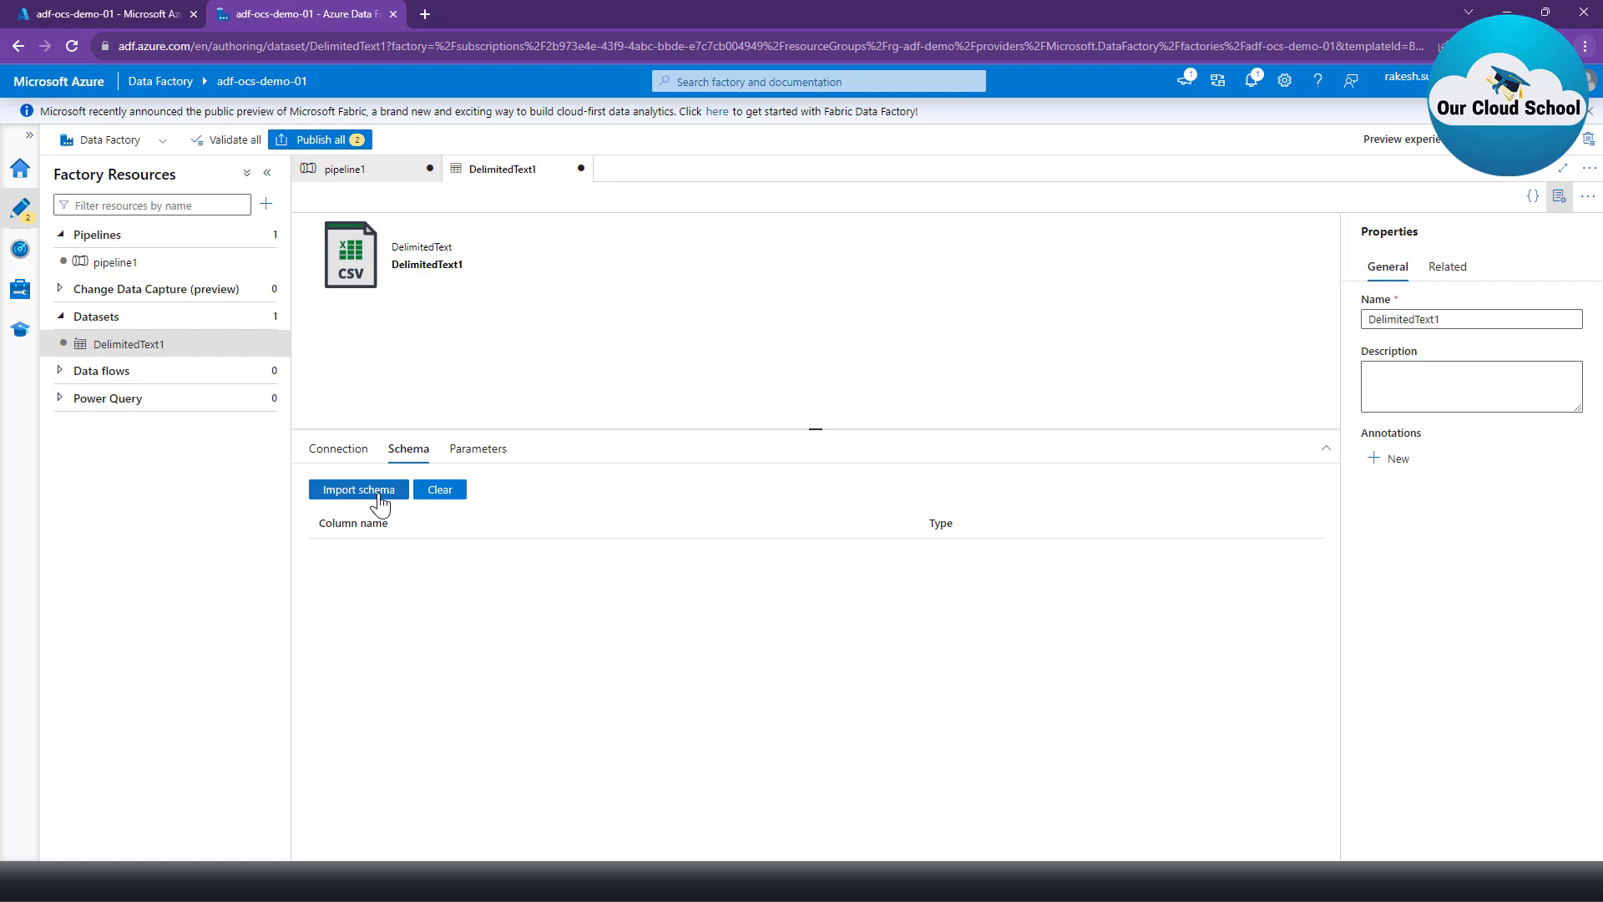
click(19, 300)
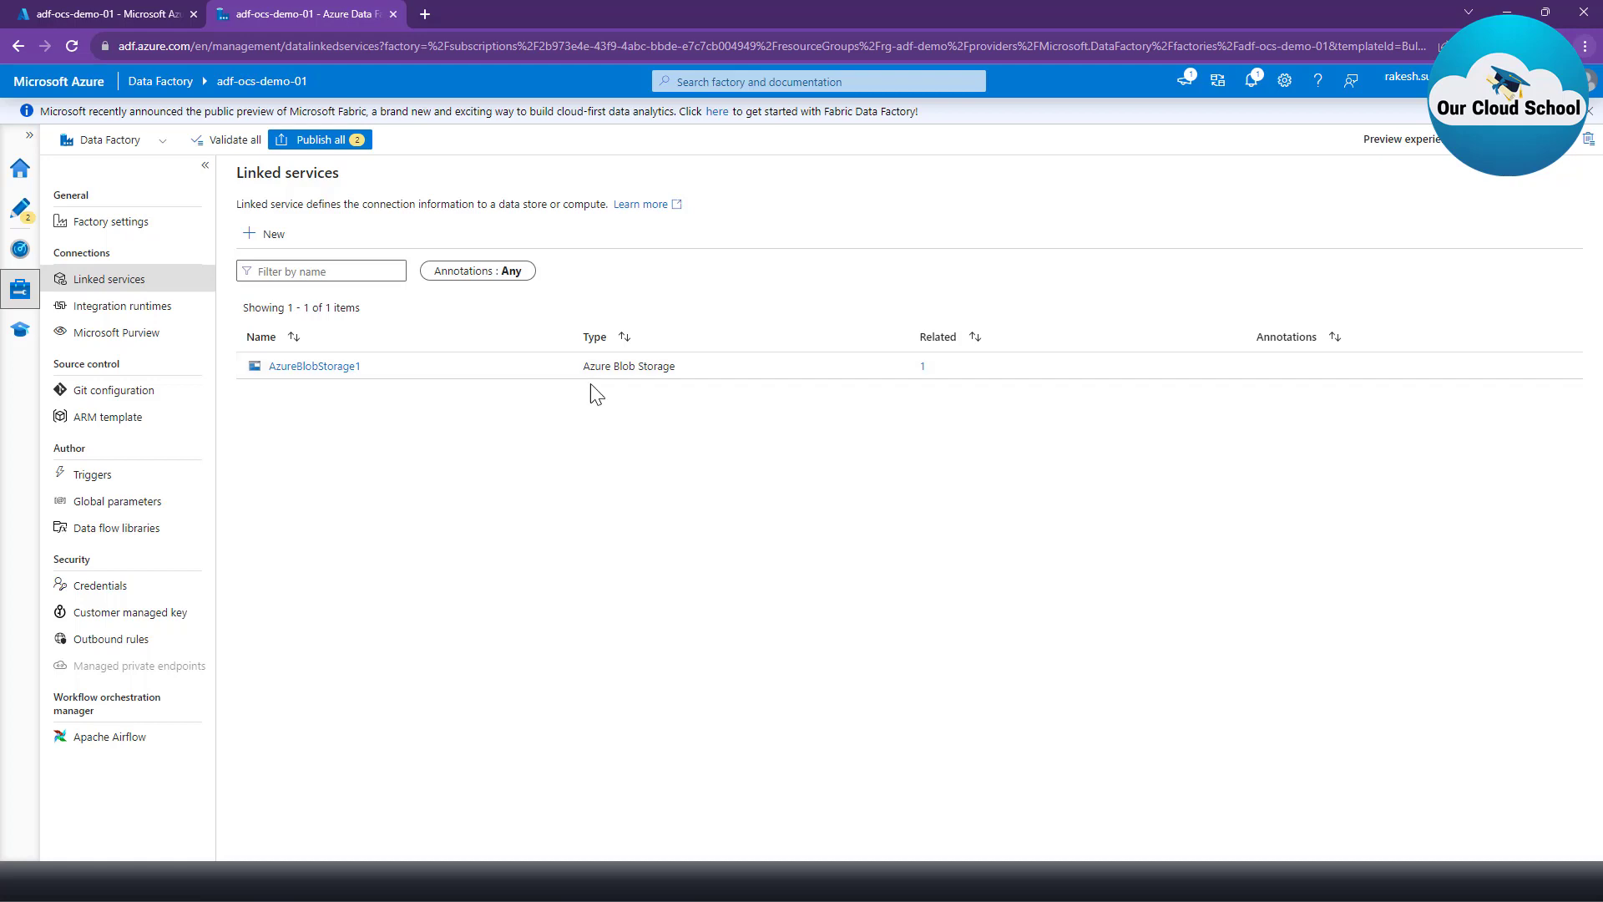
drag(679, 374, 589, 375)
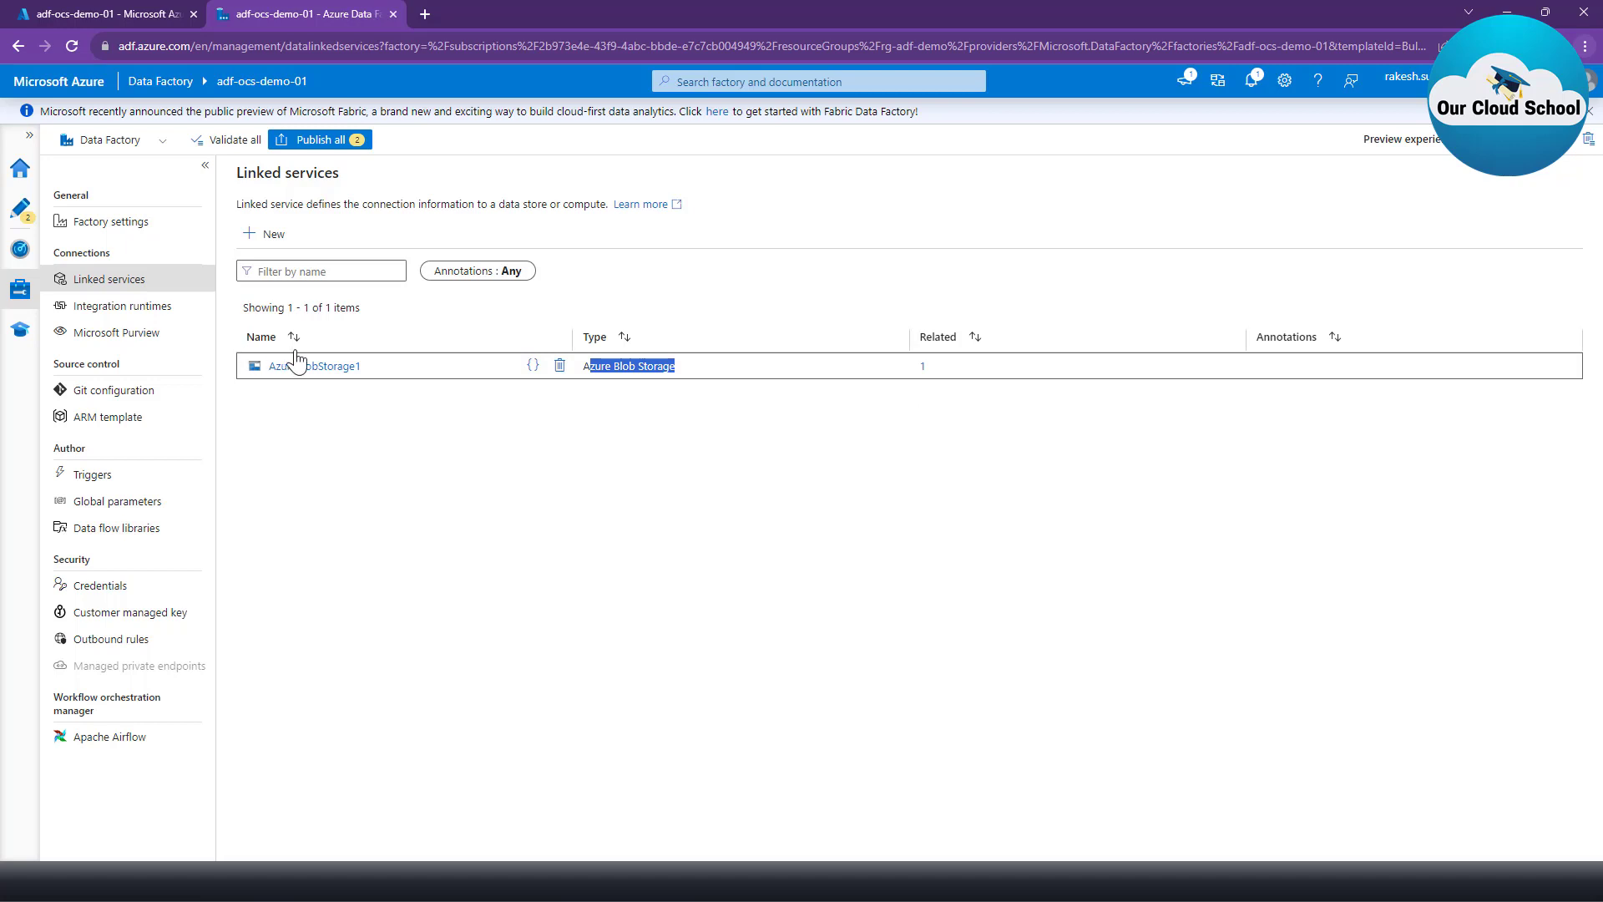
drag(368, 375, 267, 382)
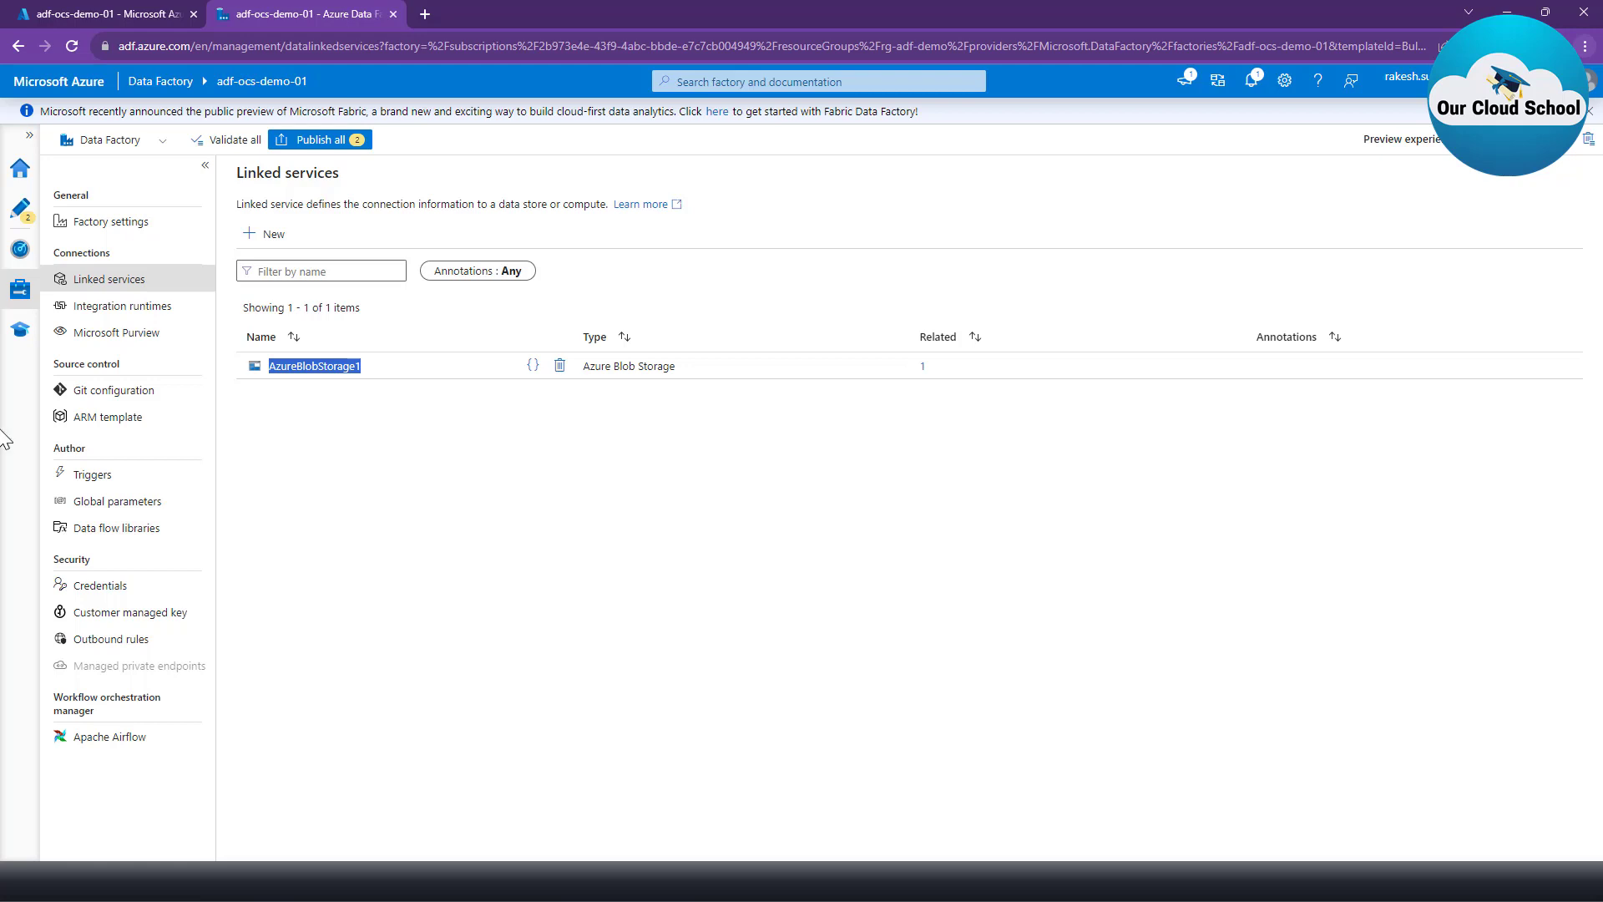
Step: Return to authoring, show the creation options for data flows, and go back to pipeline1
click(14, 216)
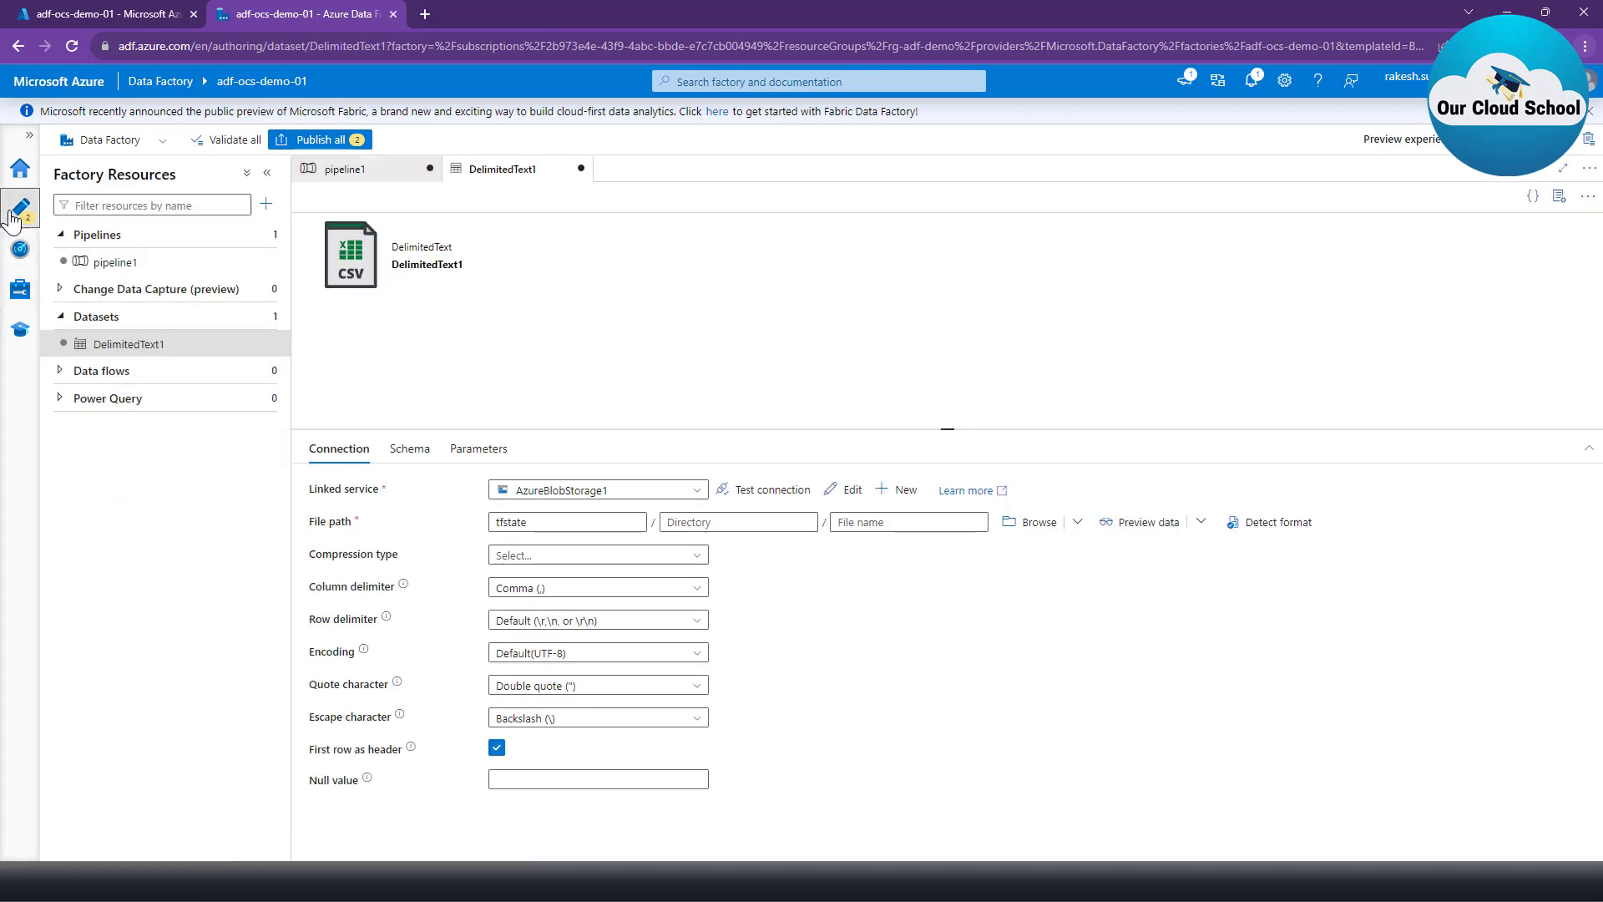
click(67, 376)
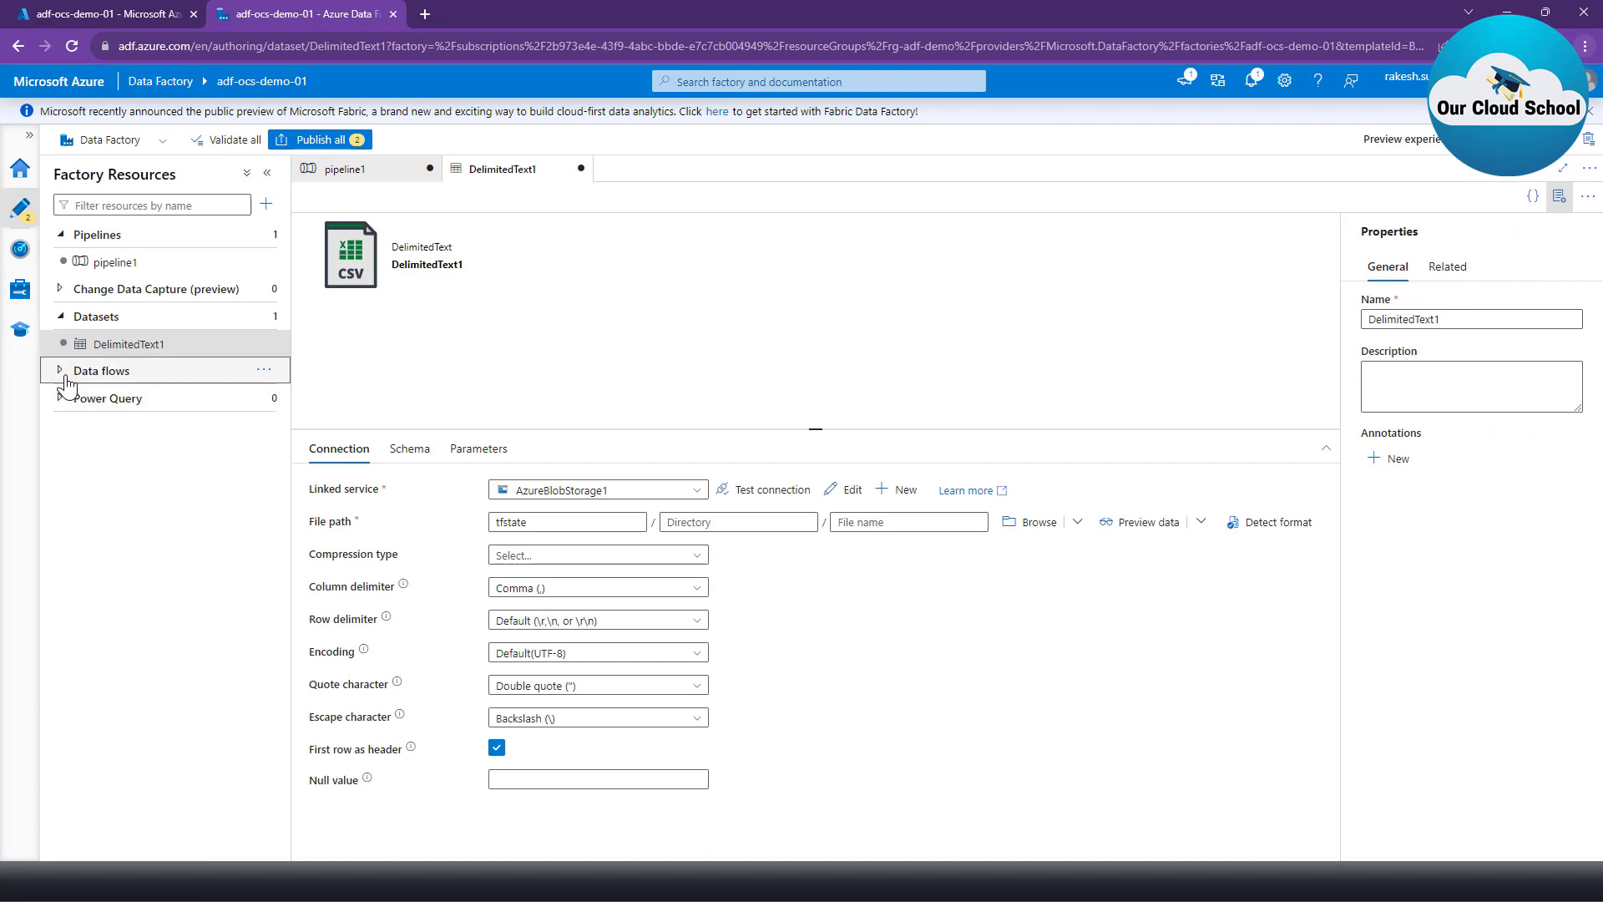
click(262, 371)
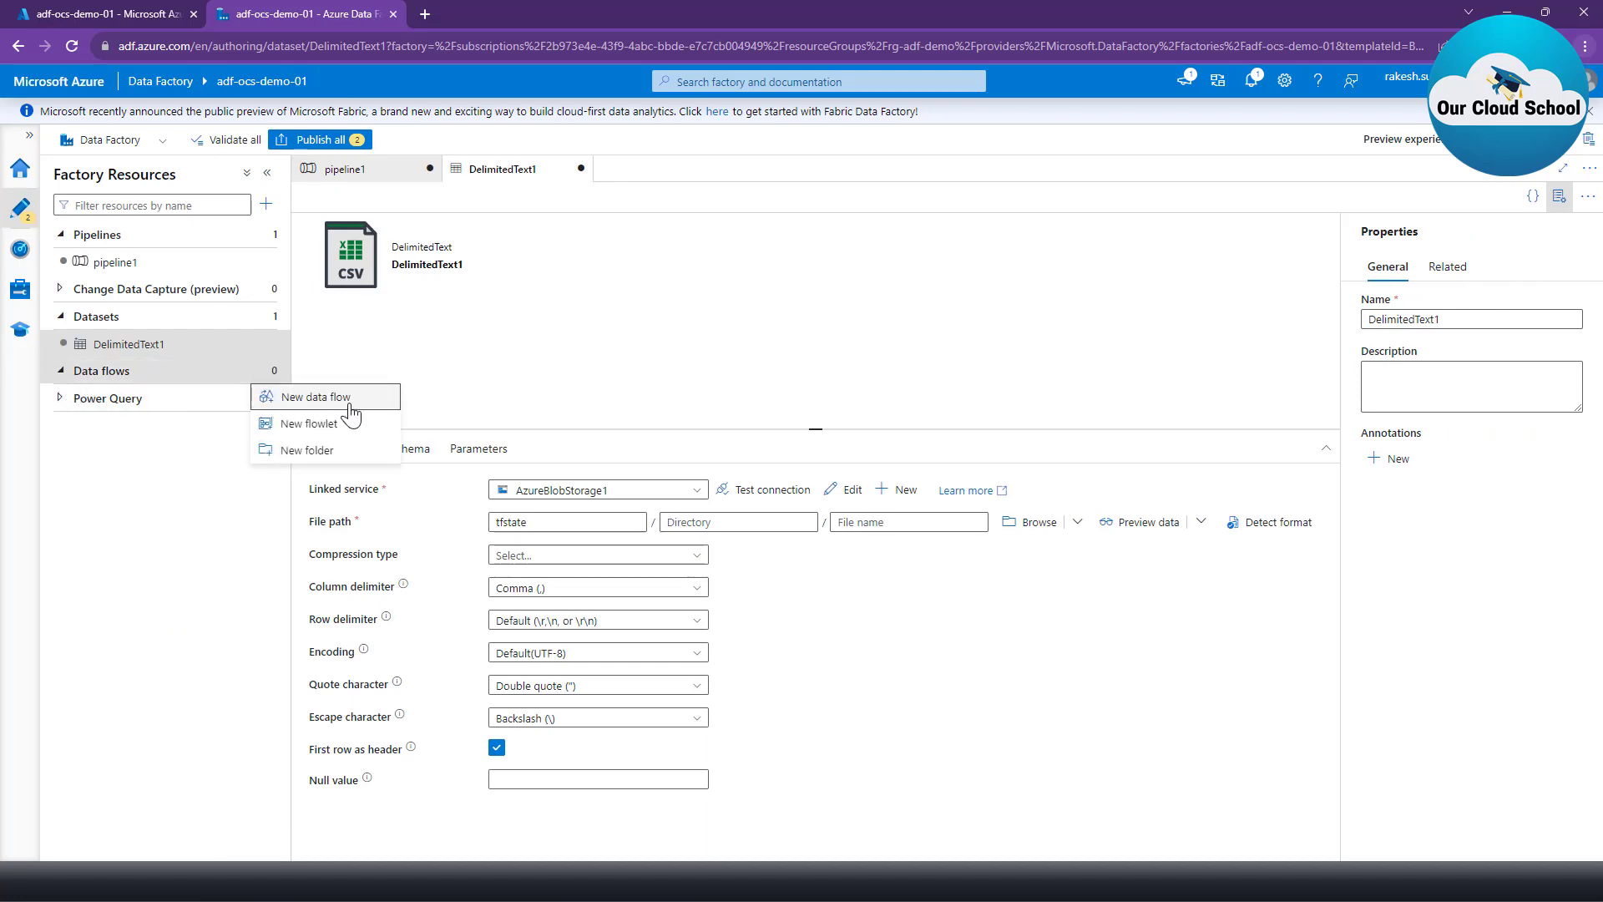
click(380, 171)
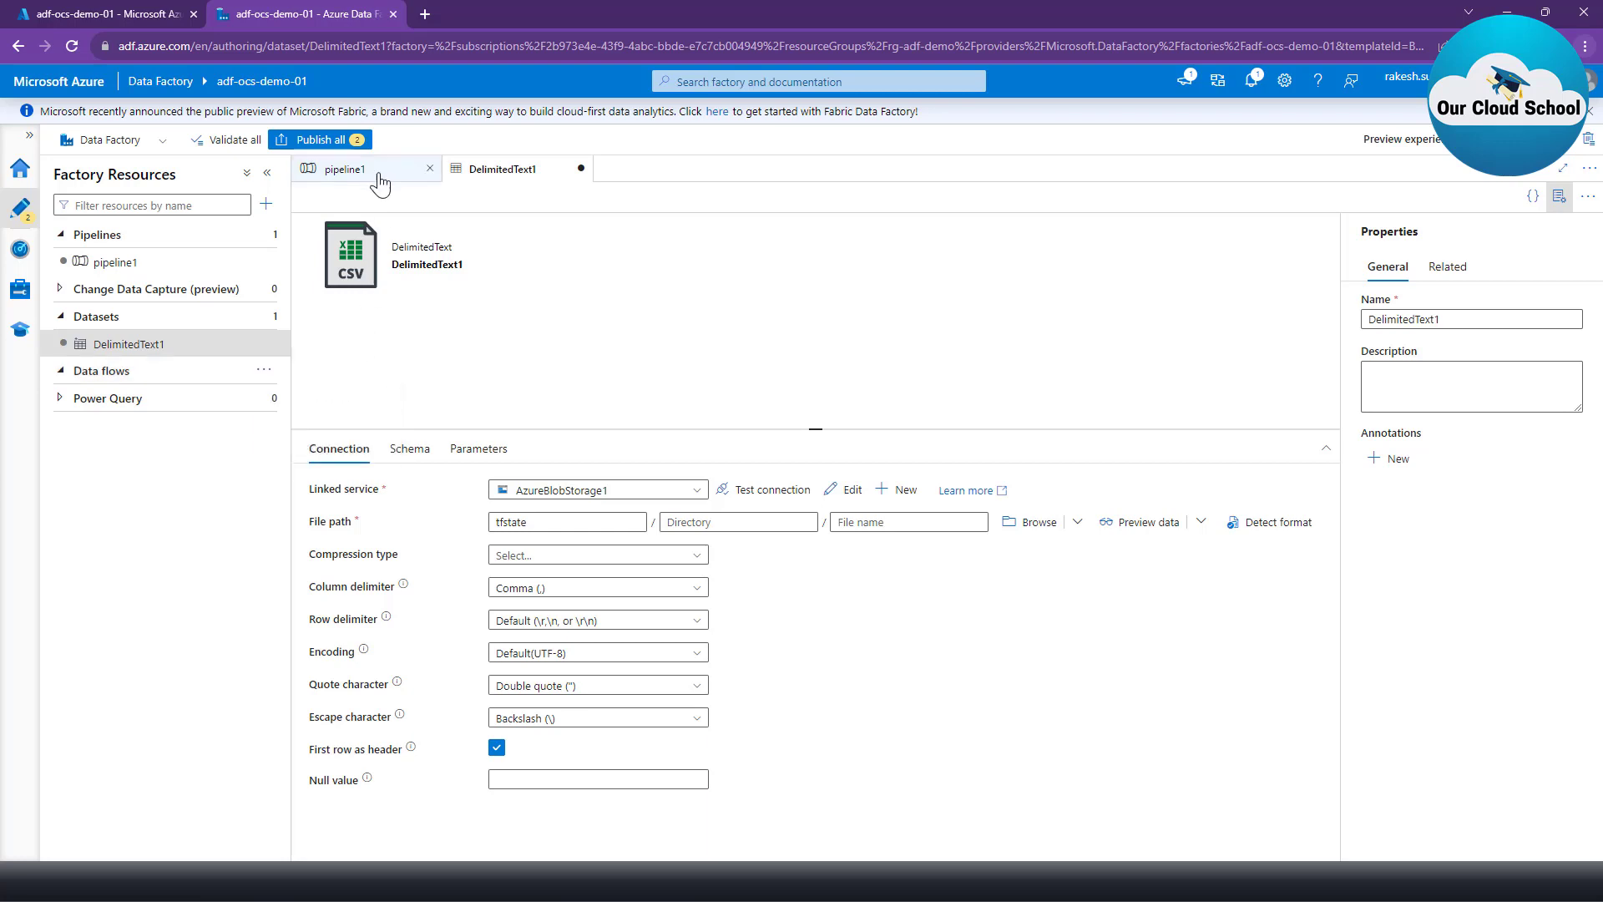
click(340, 169)
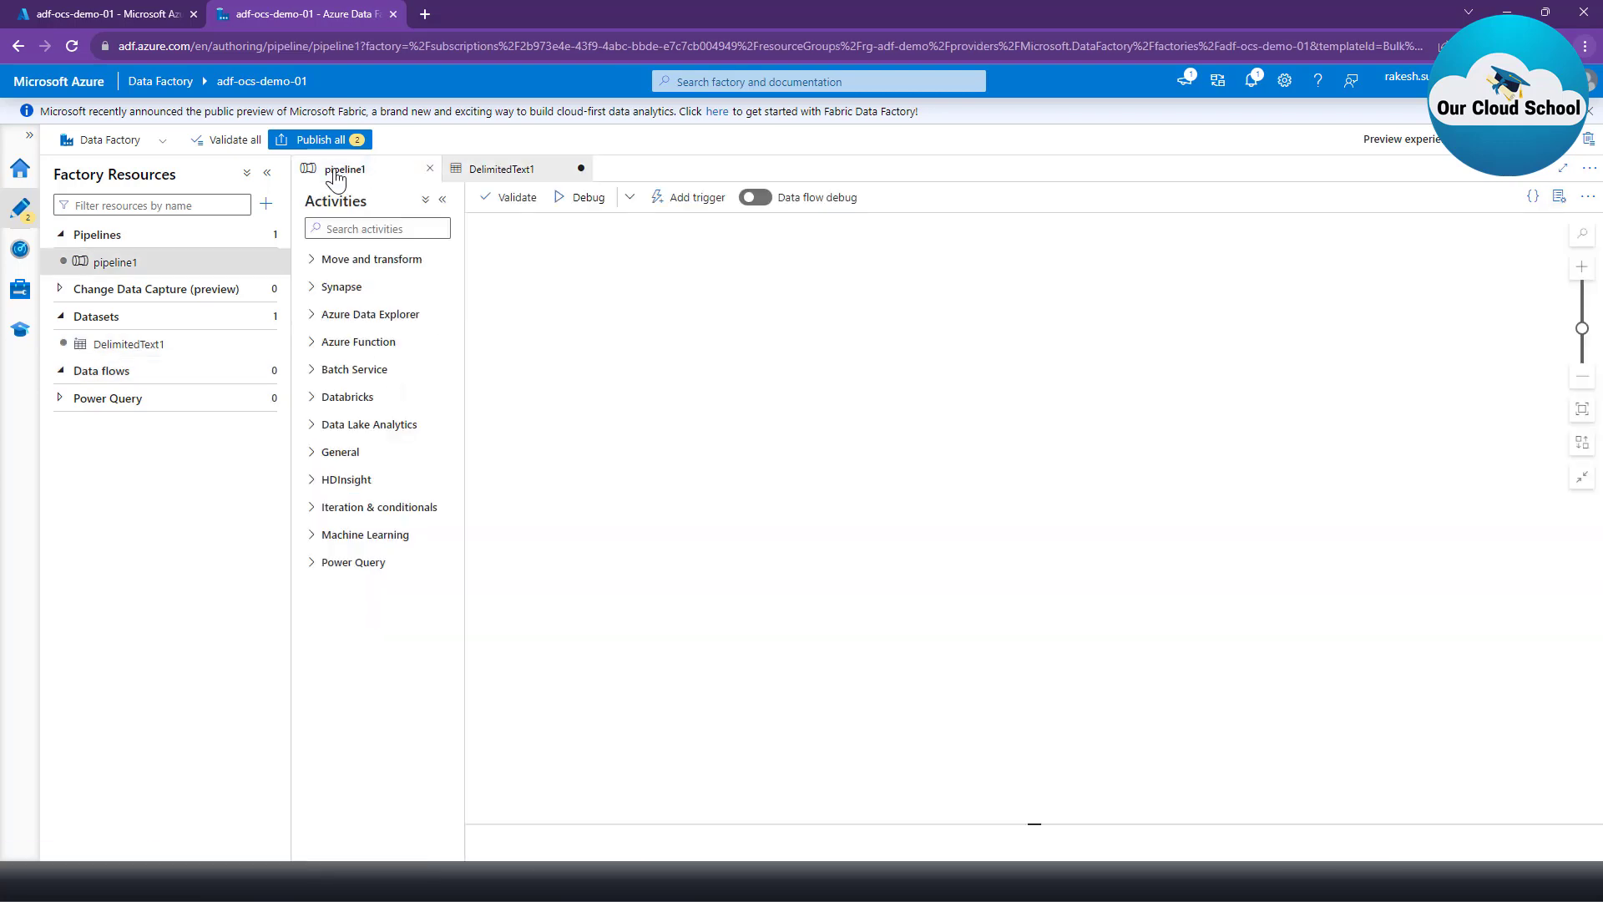
Step: Move the Data flow activity below the Copy data activity and show its data flow settings
drag(999, 239, 856, 413)
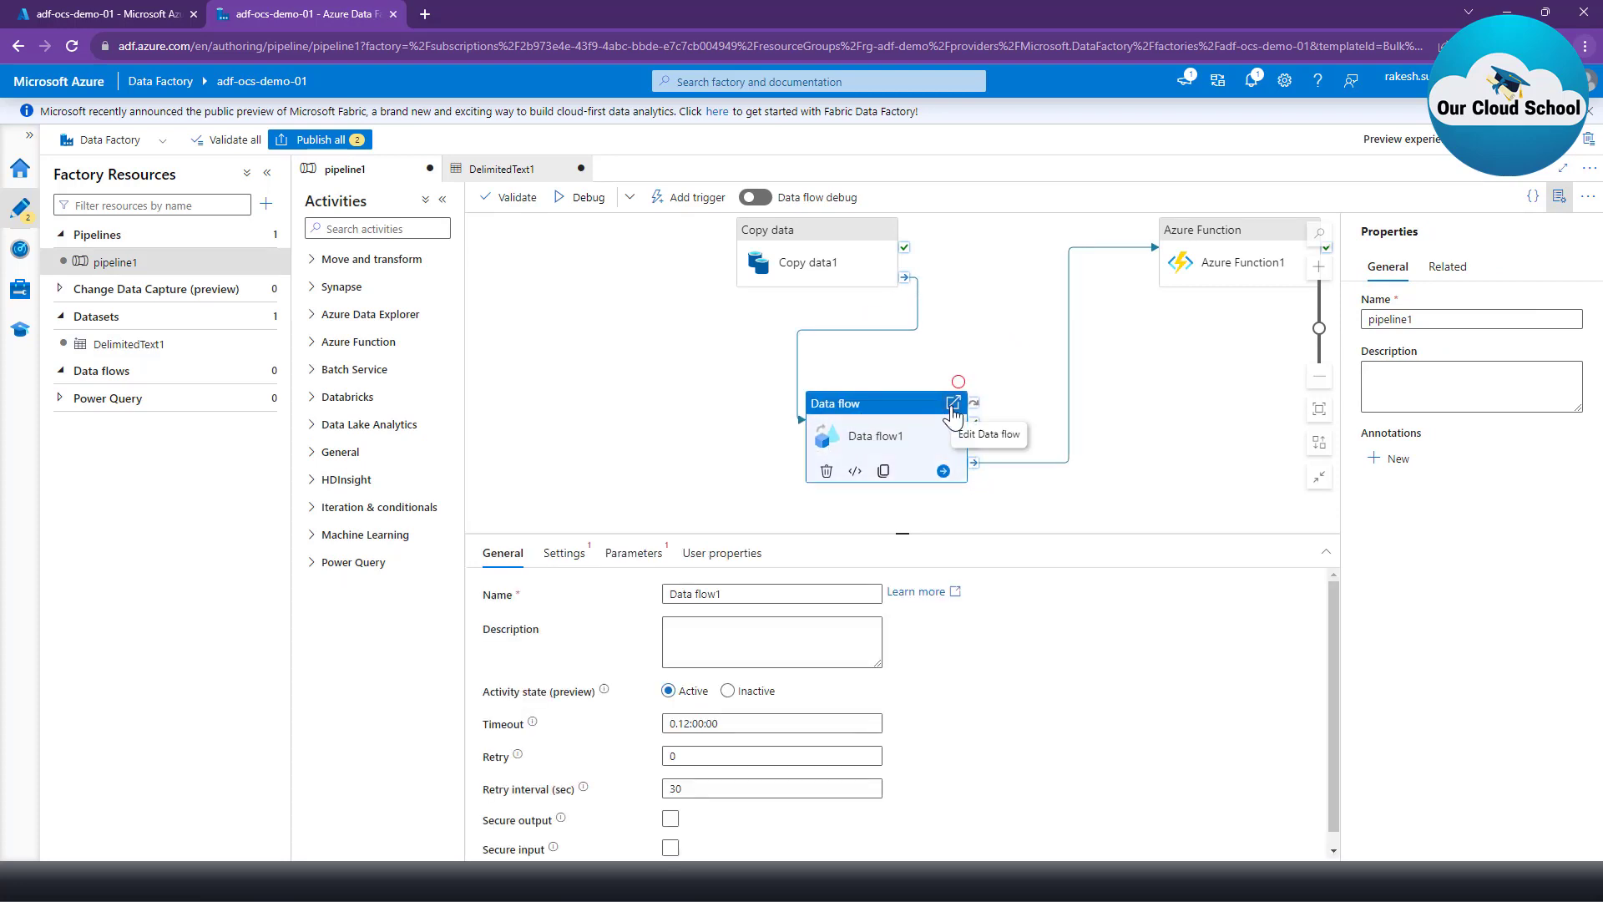
click(944, 473)
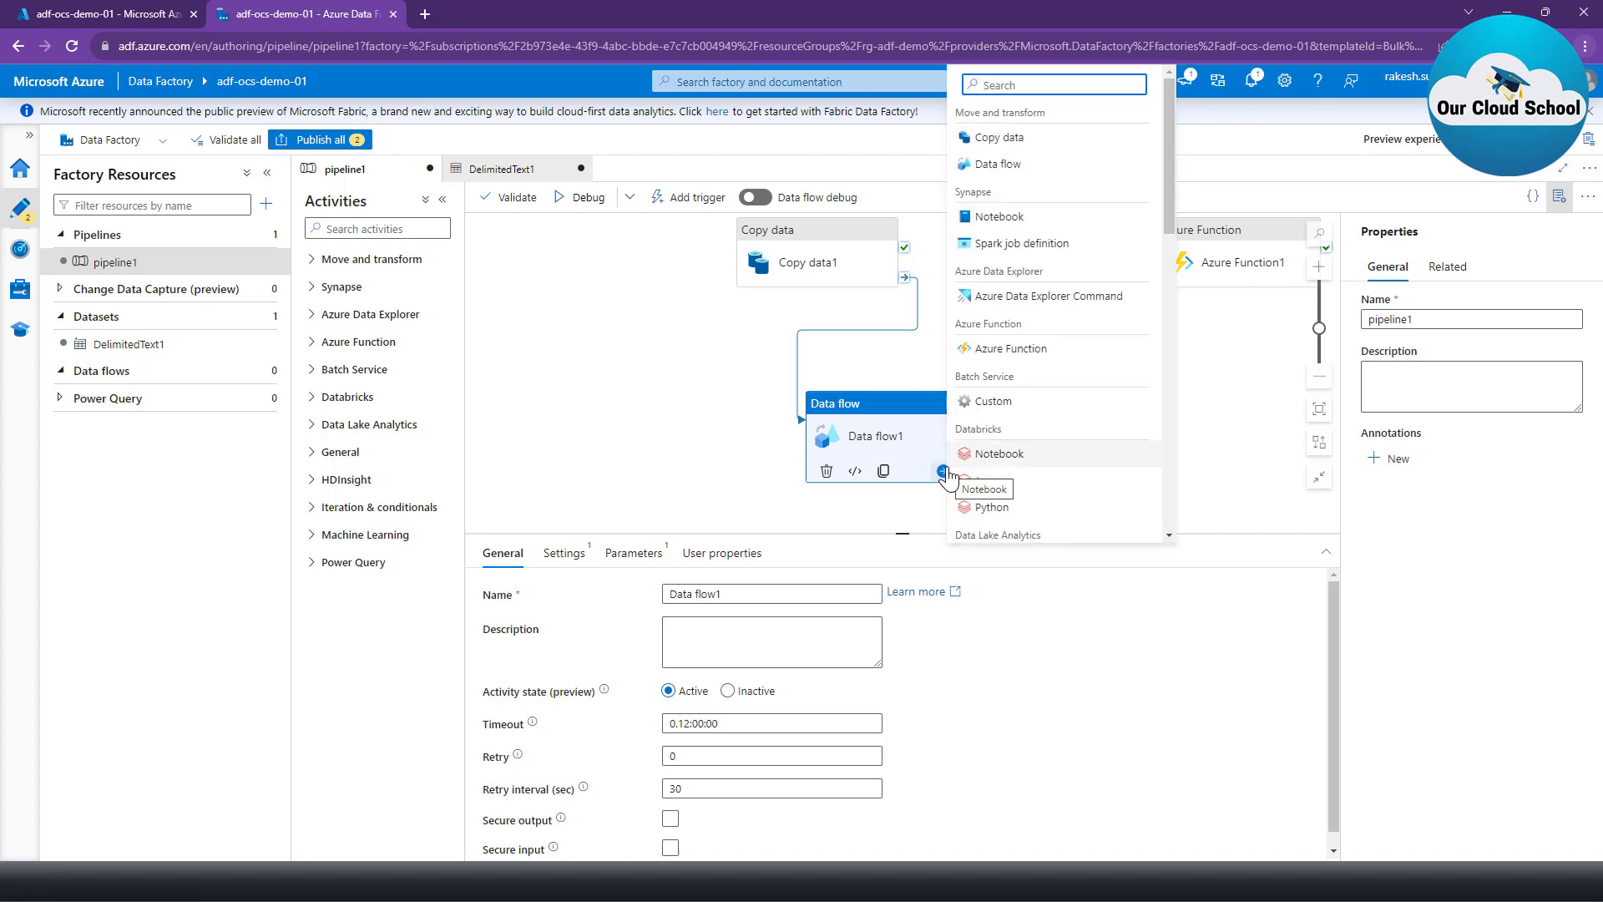
click(565, 554)
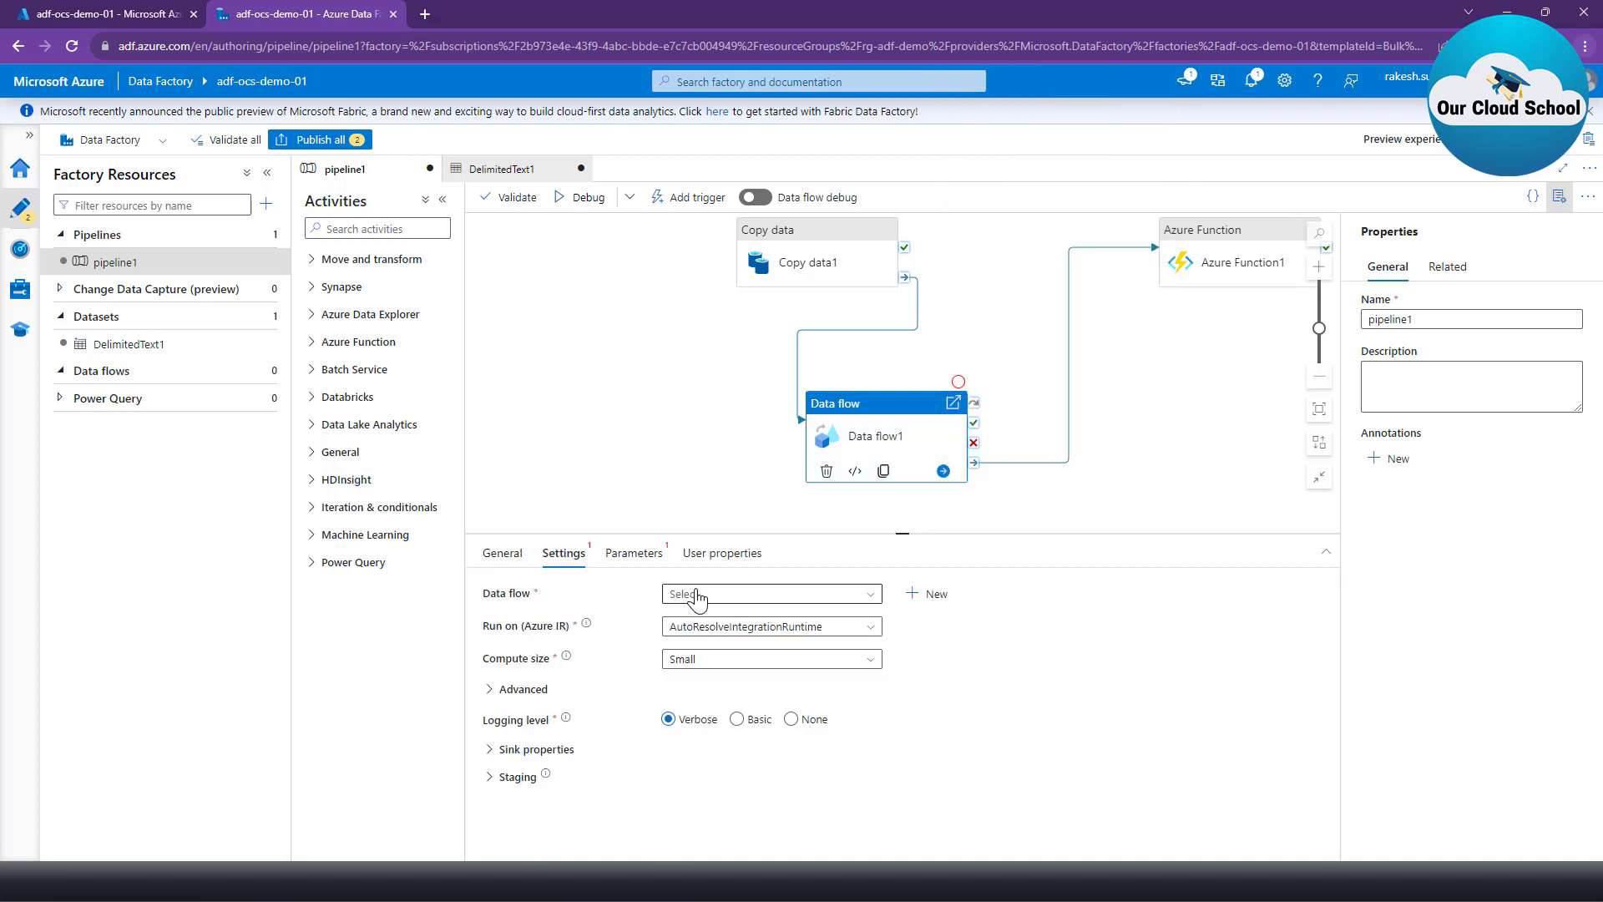
Step: Check the existing data flow choices for the Data flow activity and create a new data flow for it
click(697, 598)
click(592, 596)
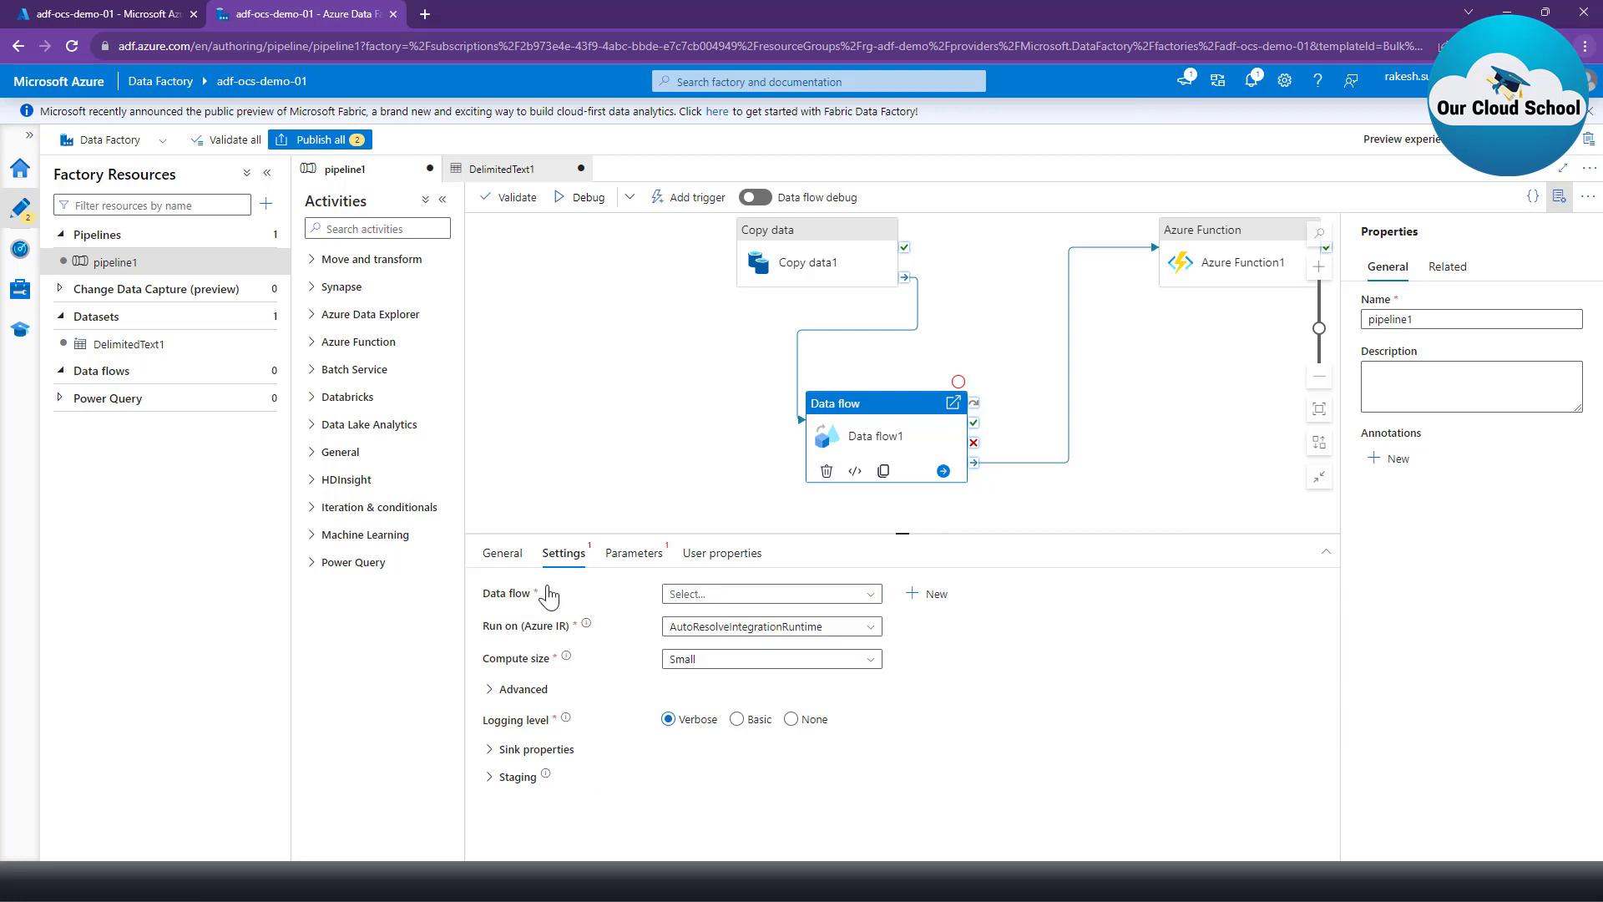
click(931, 596)
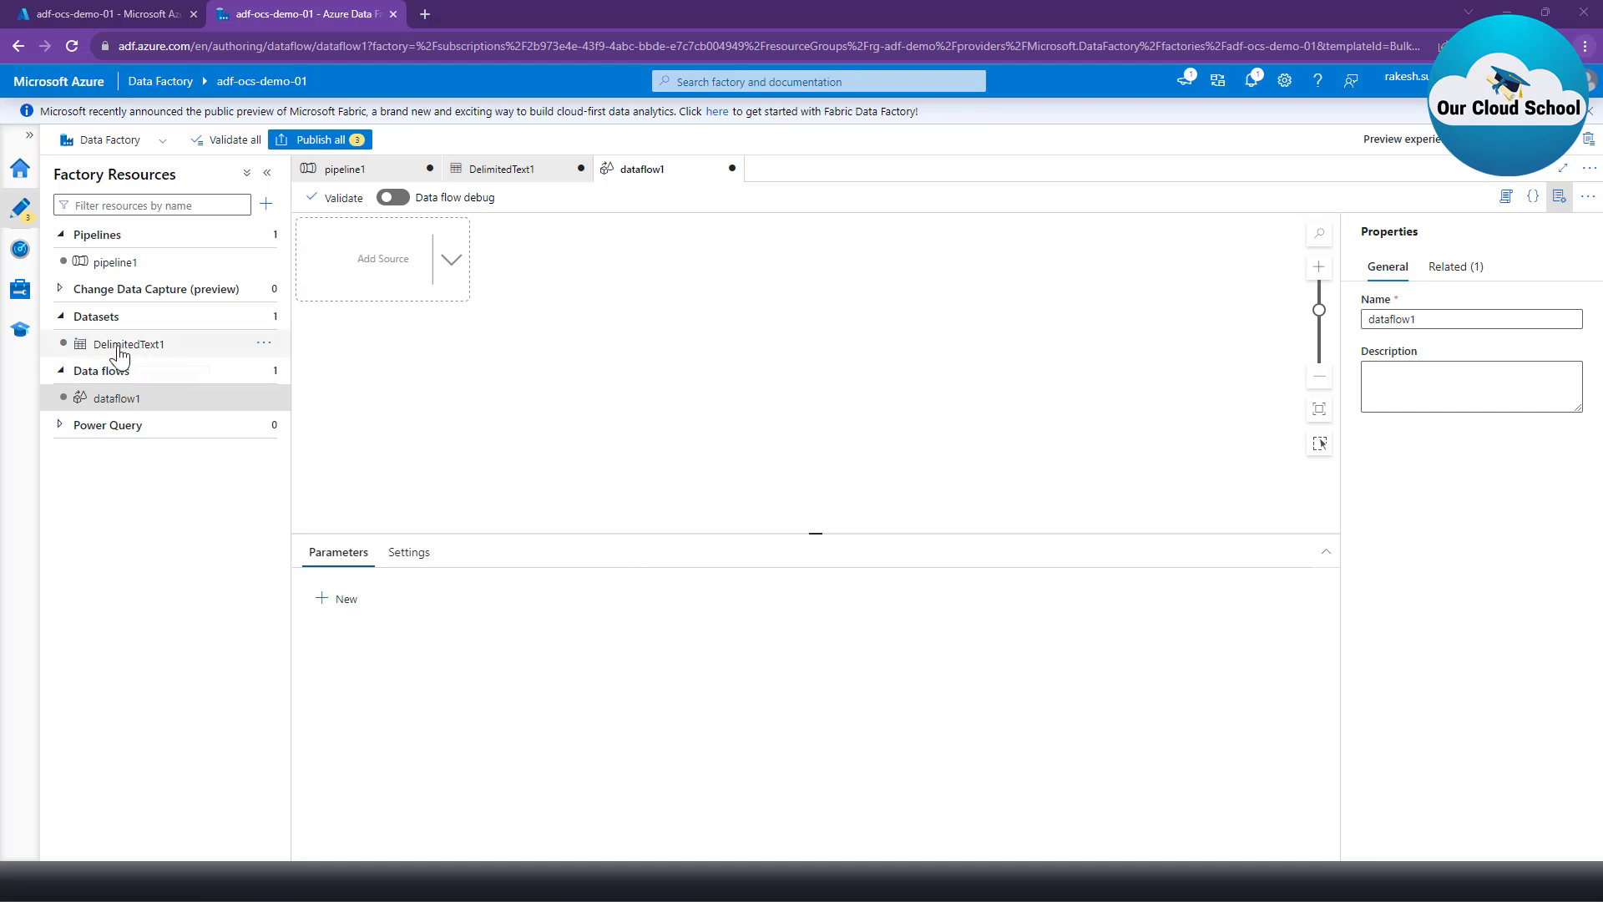
Step: Go to the factory's management area and examine the default integration runtime in the integration runtimes list
click(20, 290)
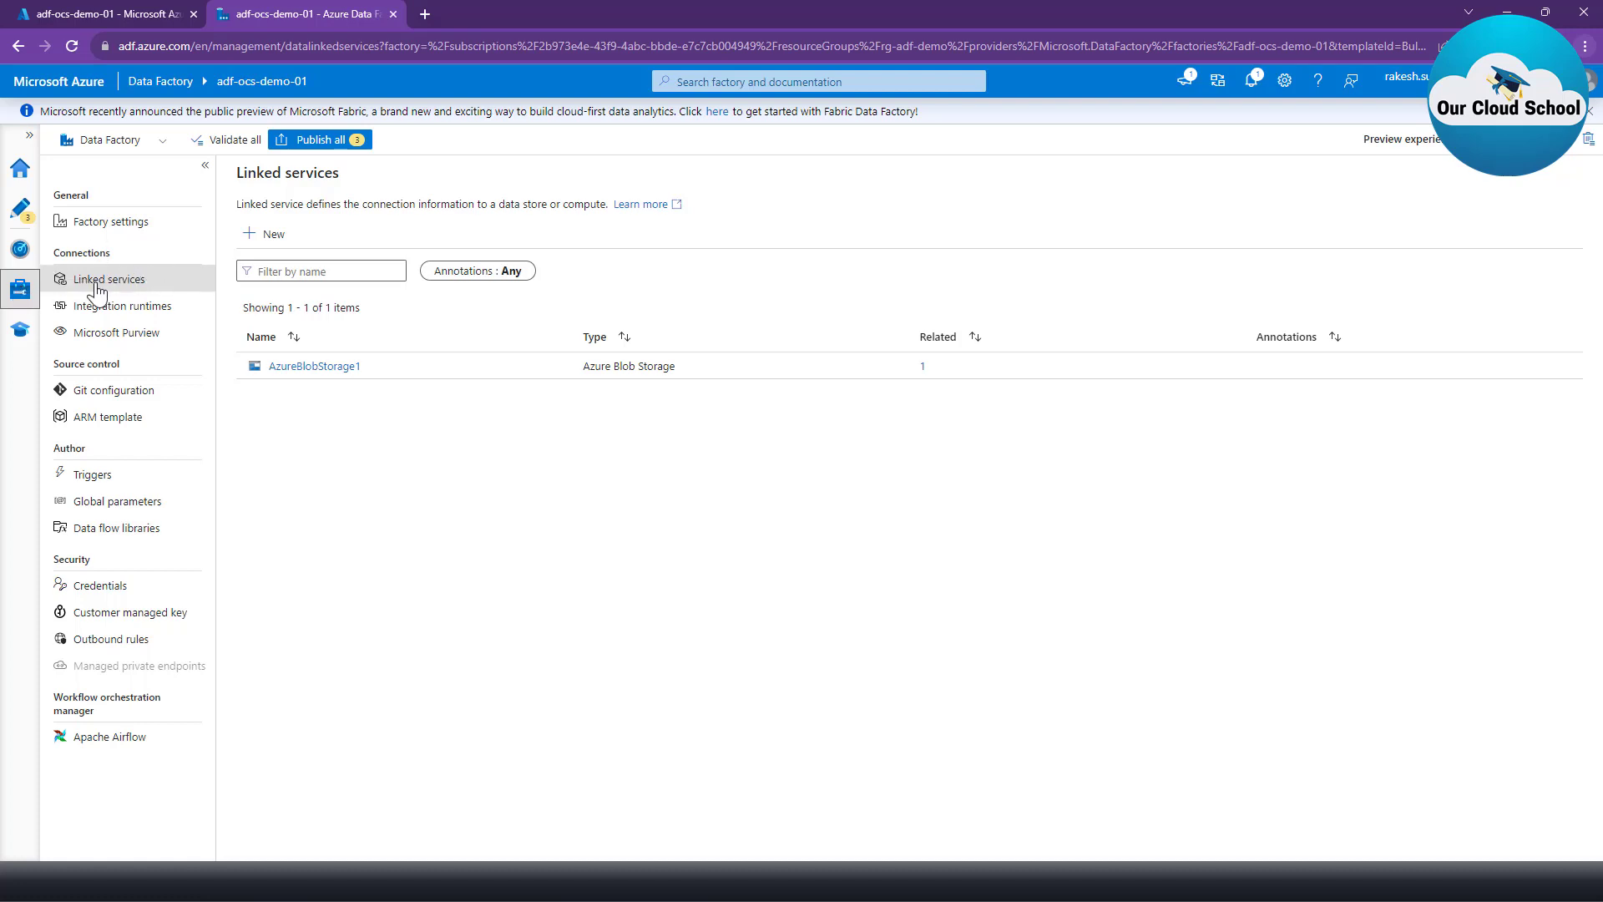
click(149, 309)
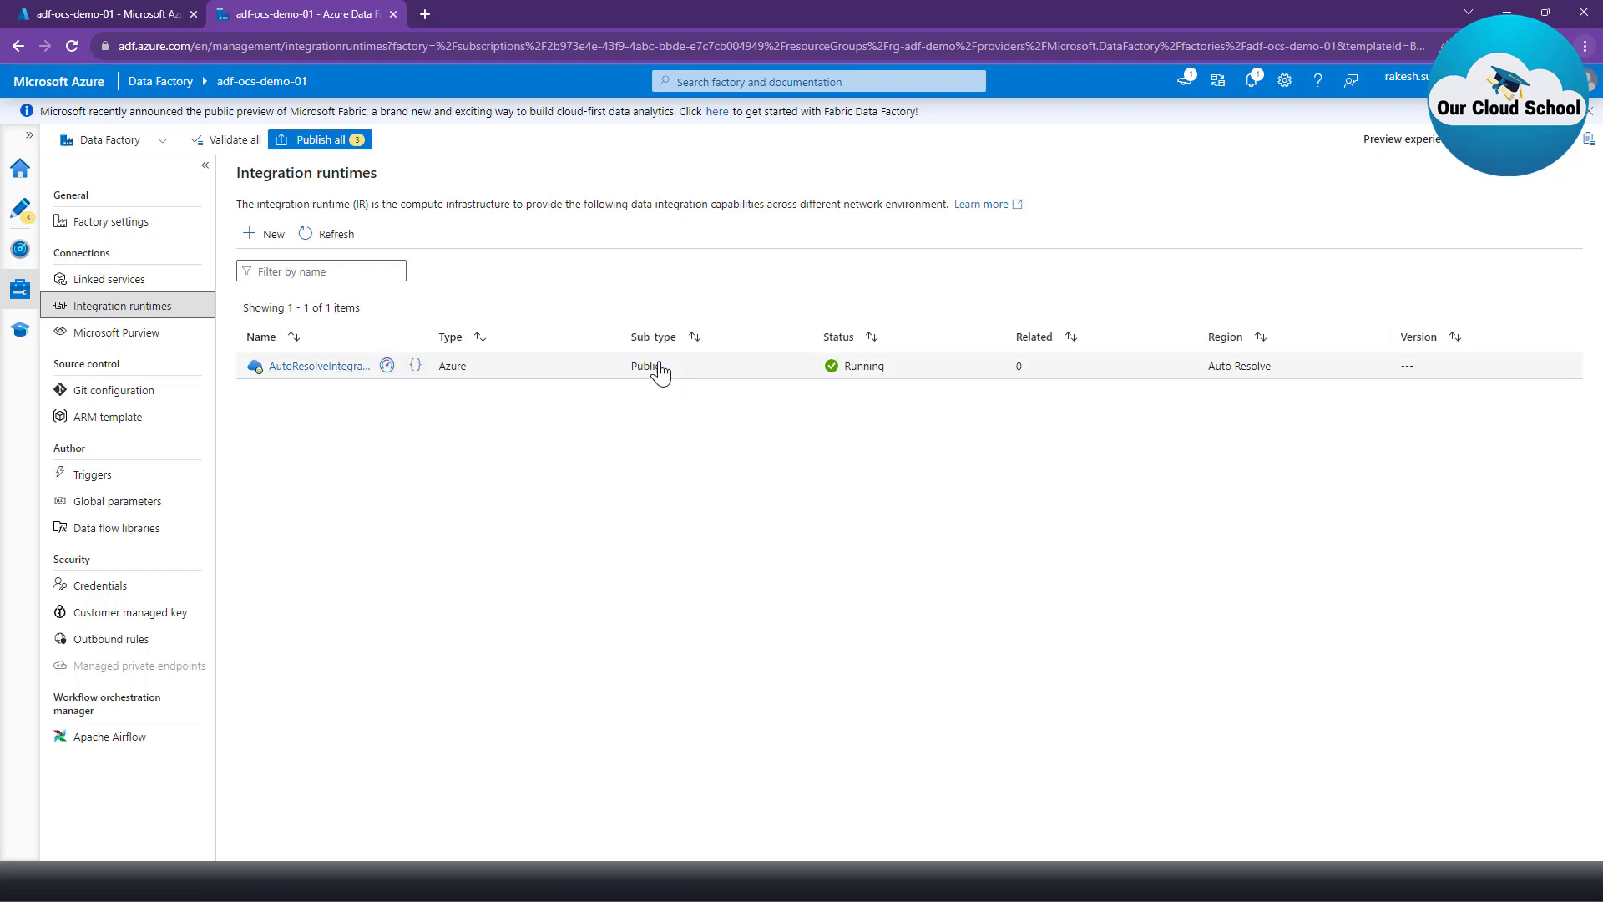
mouse_move(398, 370)
Step: Show the setup options for a new integration runtime, highlight Azure-SSIS, cancel the setup, and return to authoring
click(264, 243)
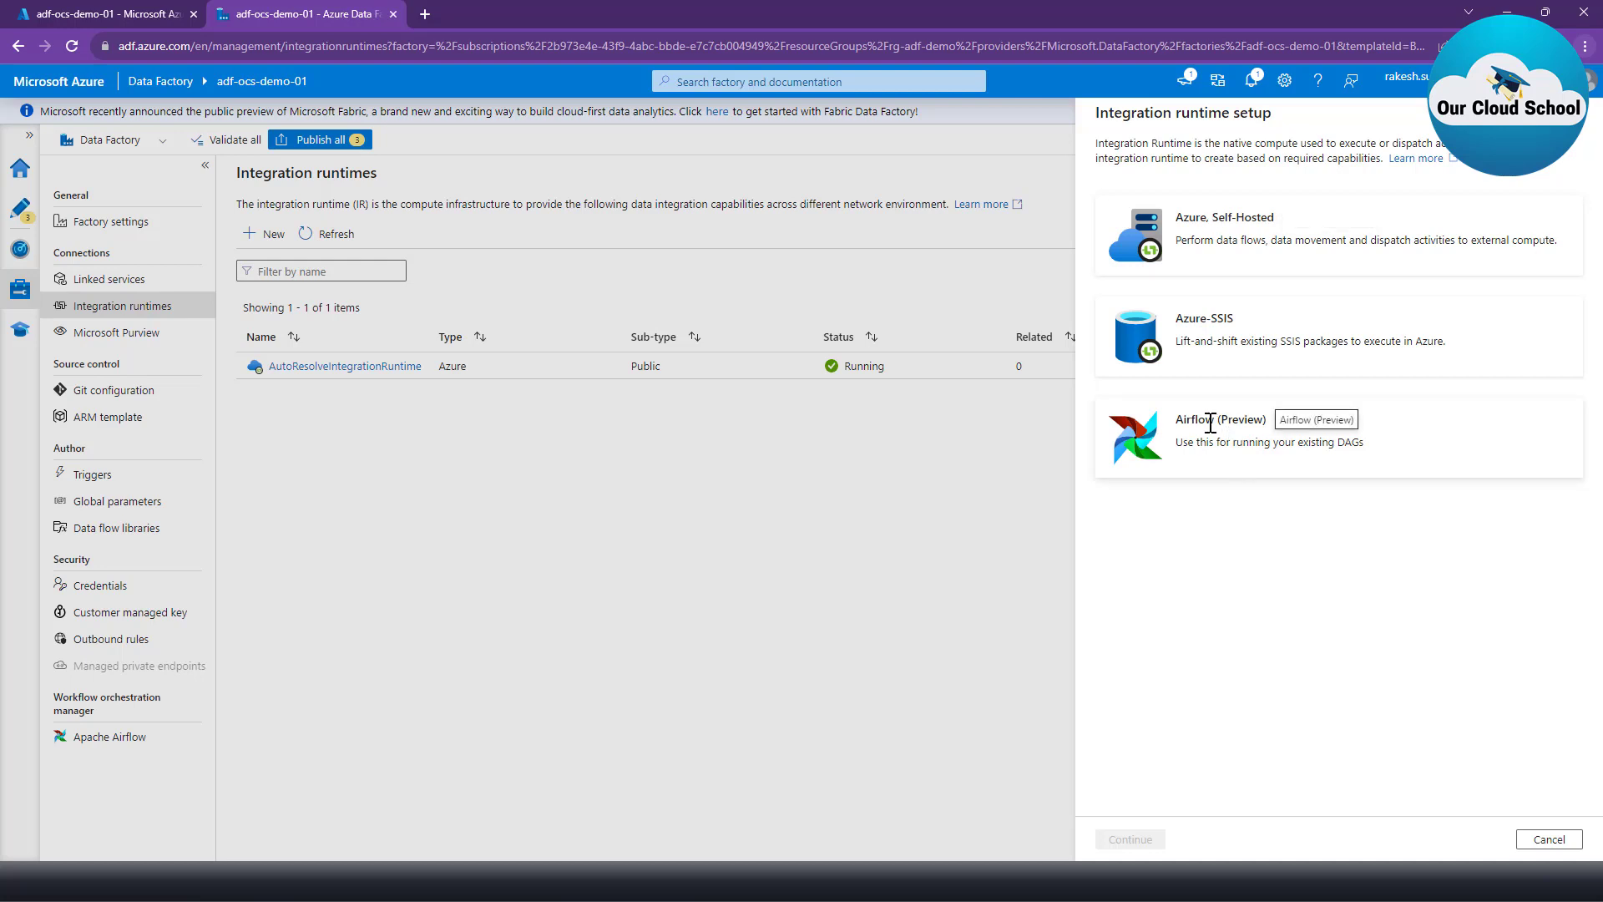
drag(1182, 318, 1266, 328)
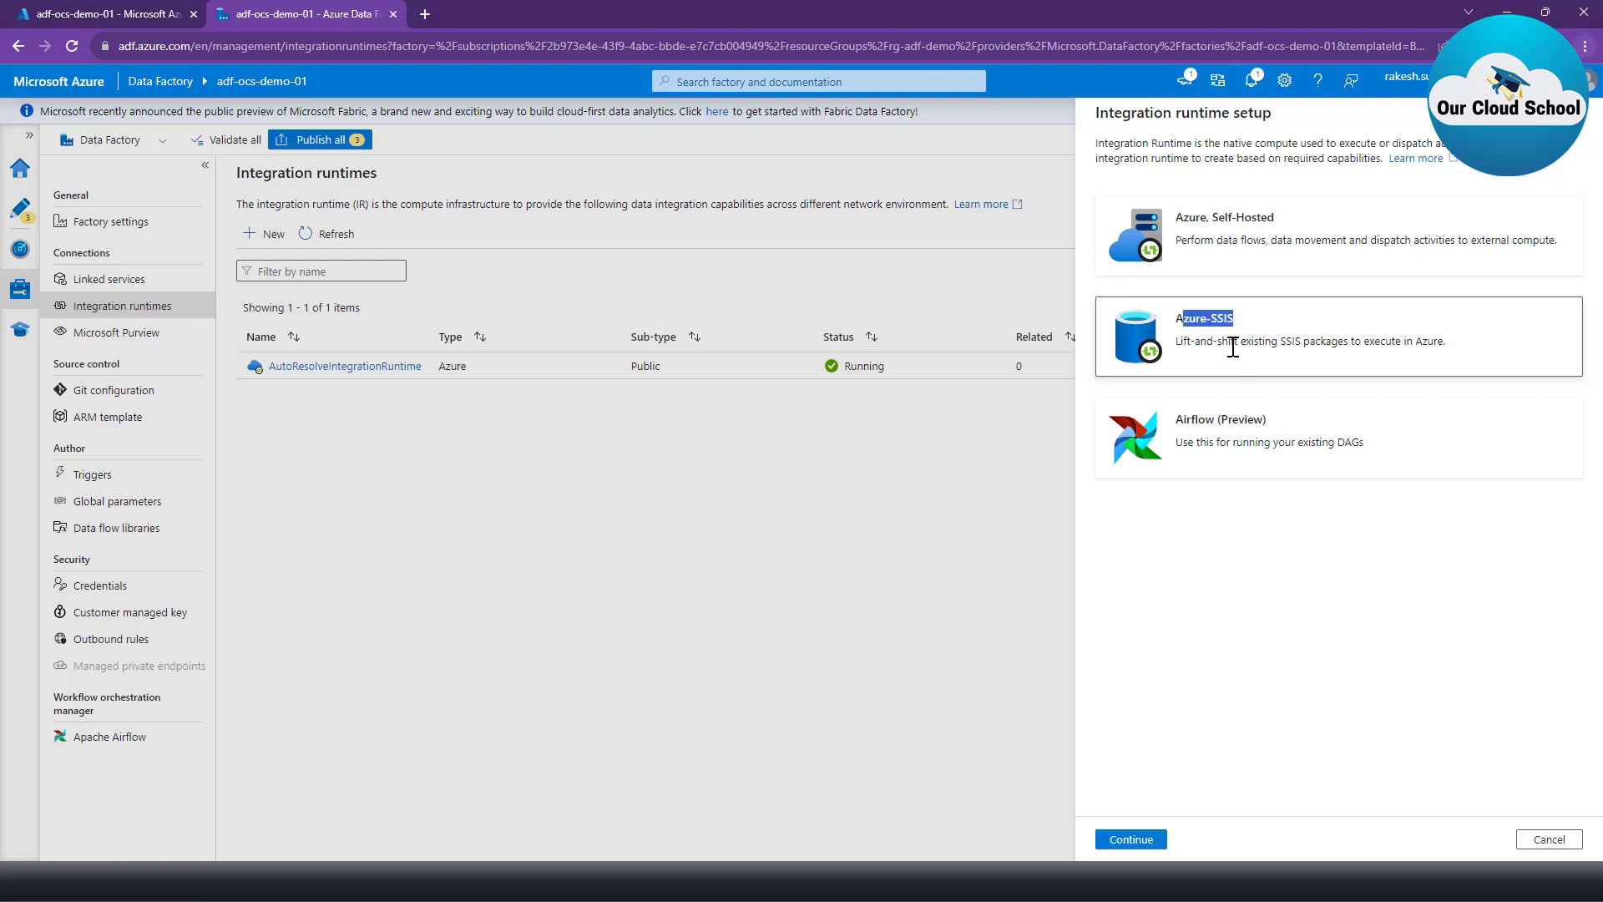
click(1233, 347)
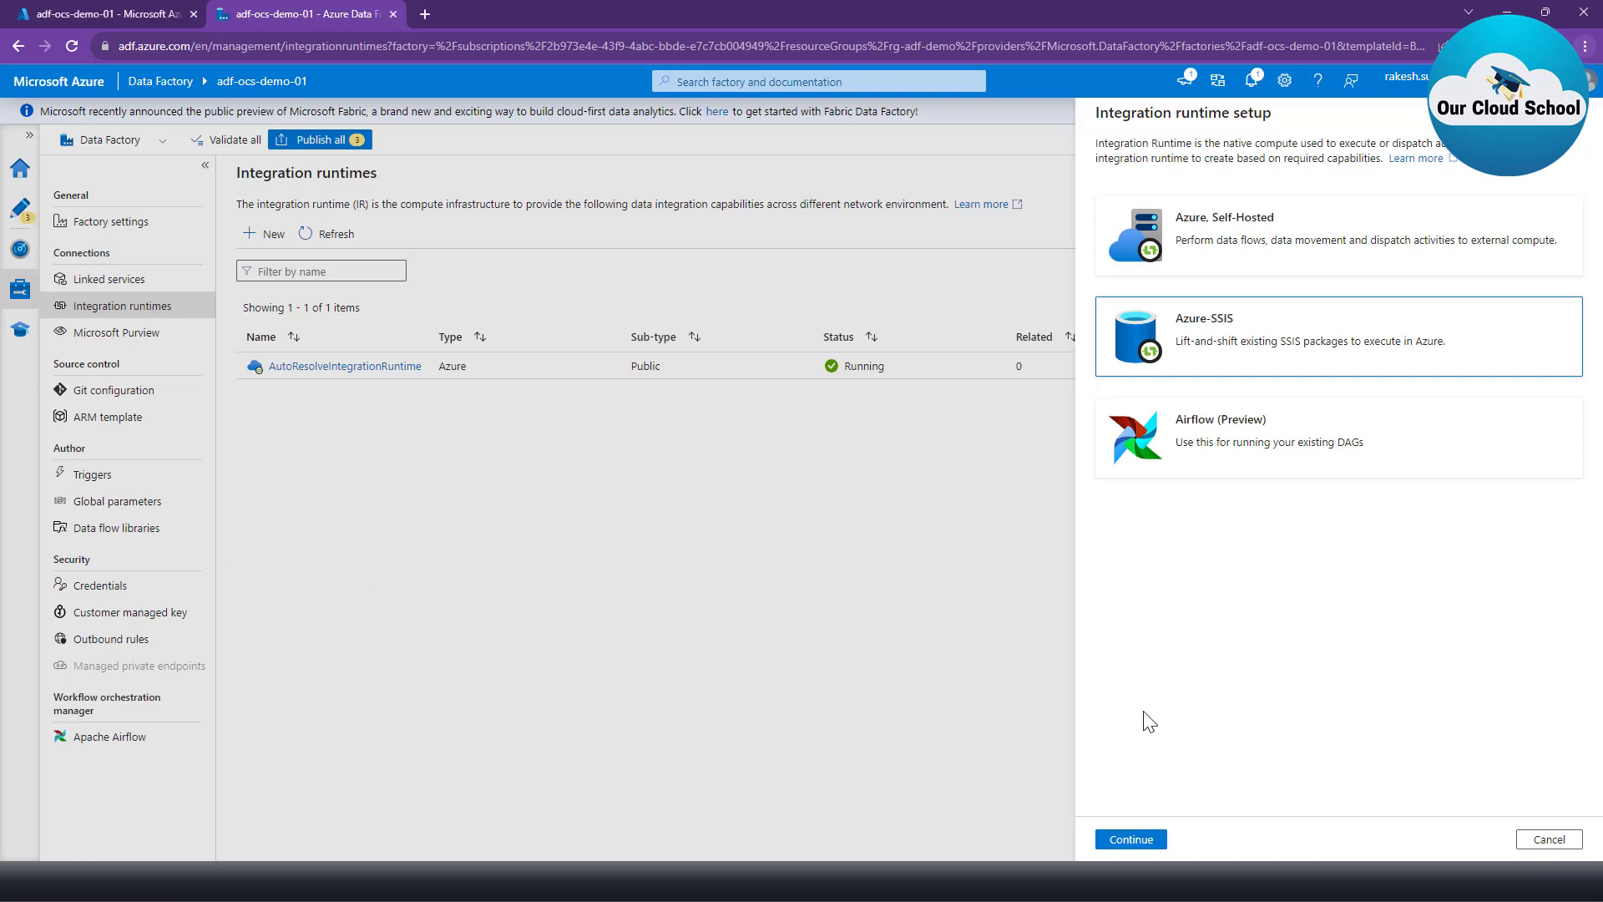
click(1550, 839)
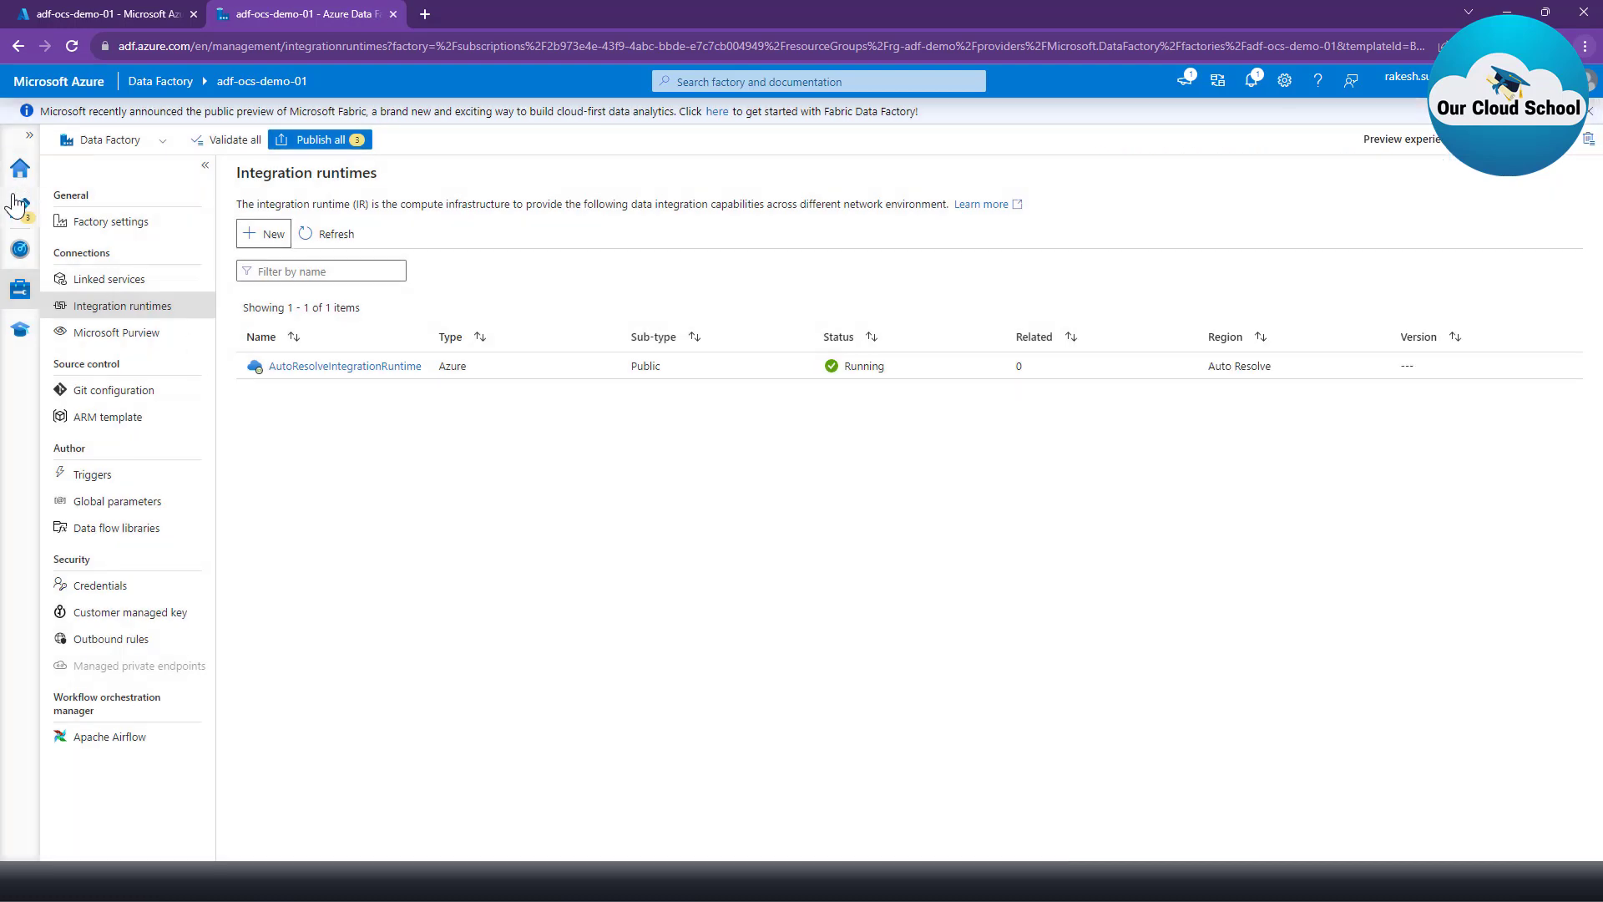
click(20, 208)
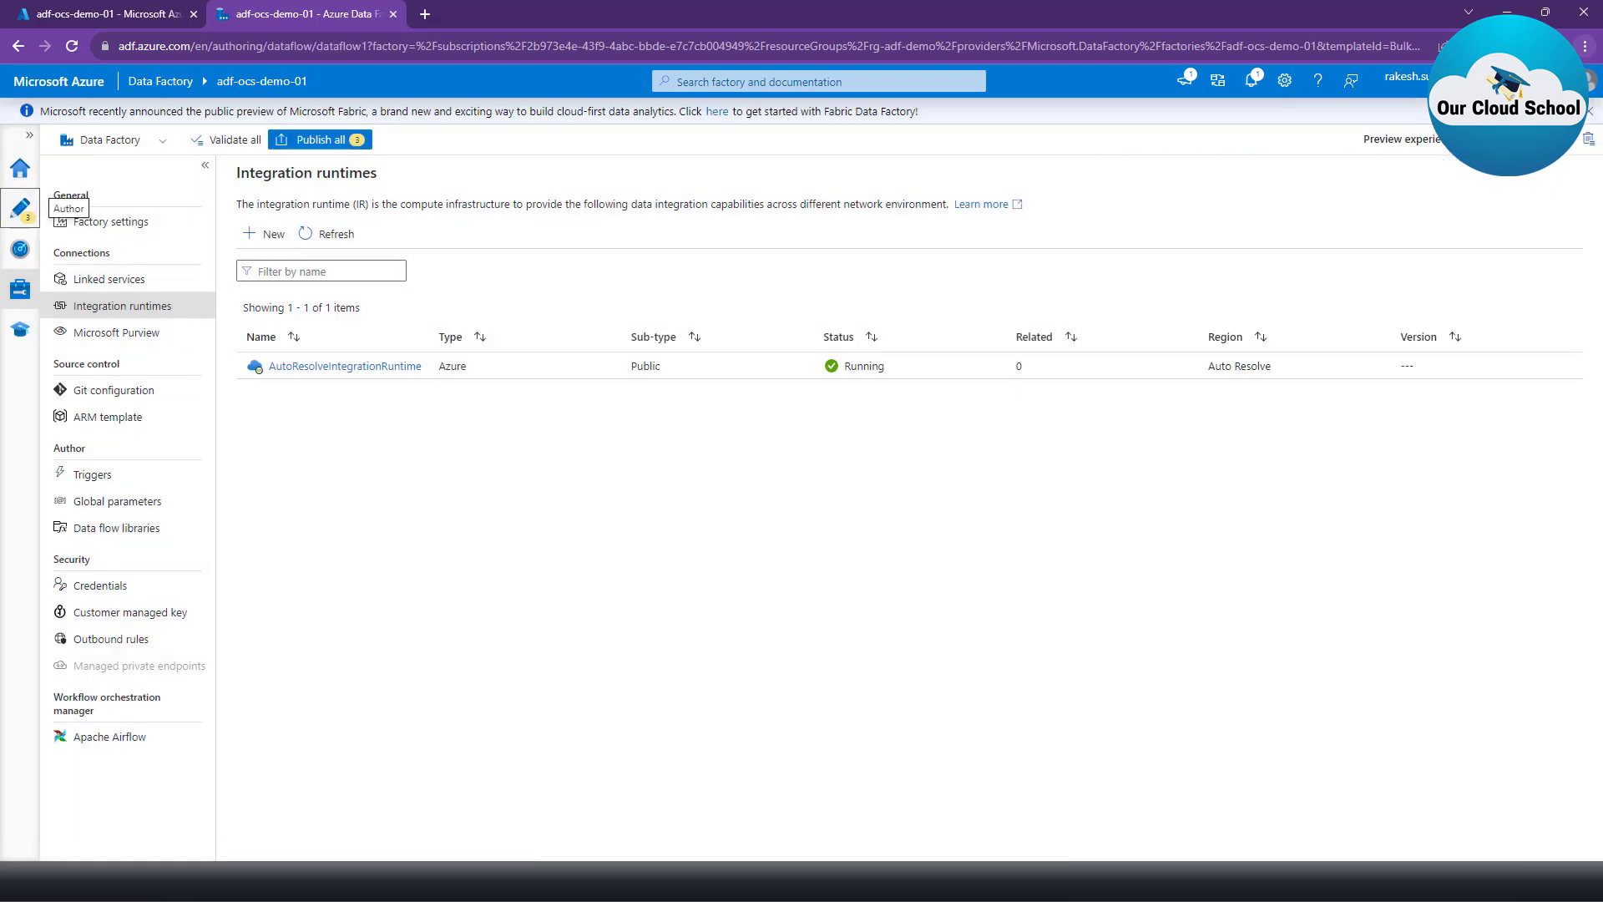